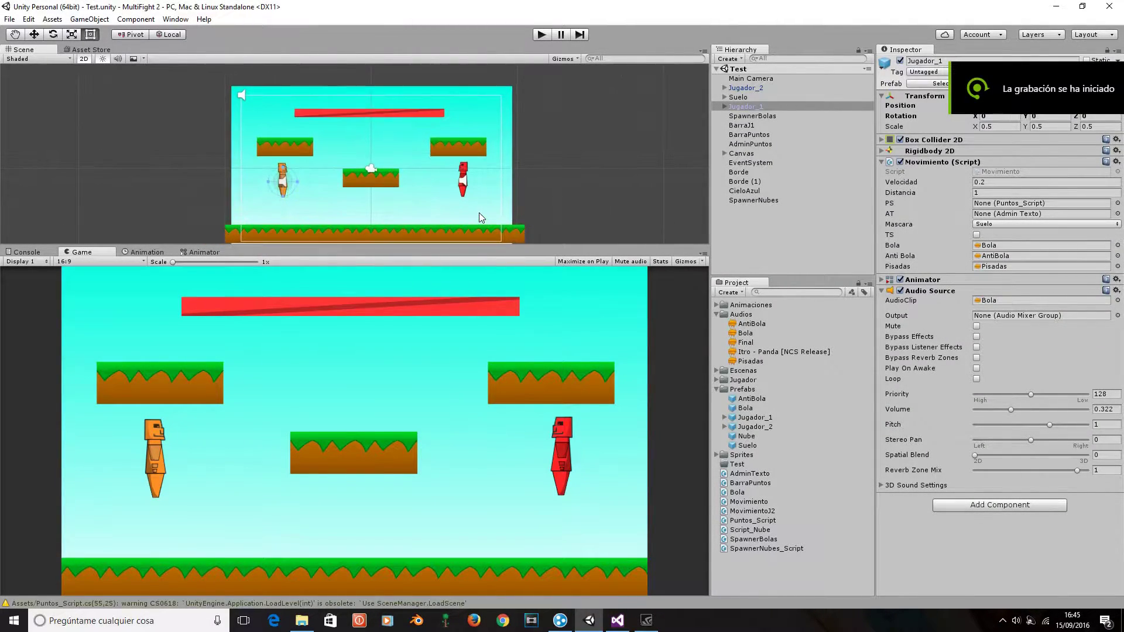
- Zoom and pan the Scene view to frame the whole level
scroll(563, 198, up, 3)
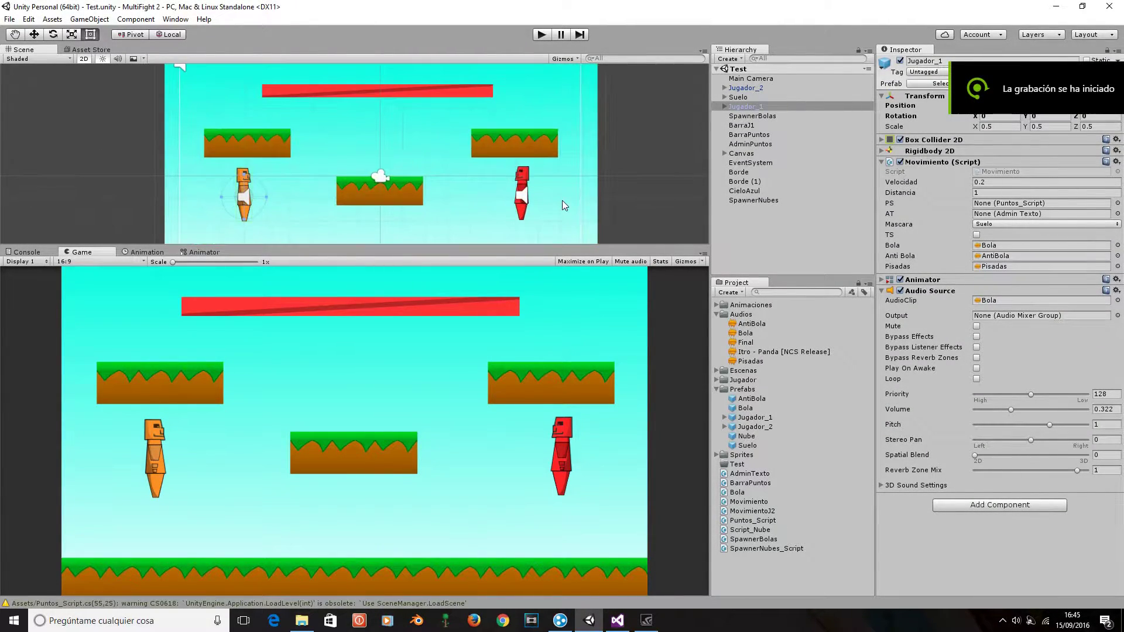
scroll(562, 201, down, 2)
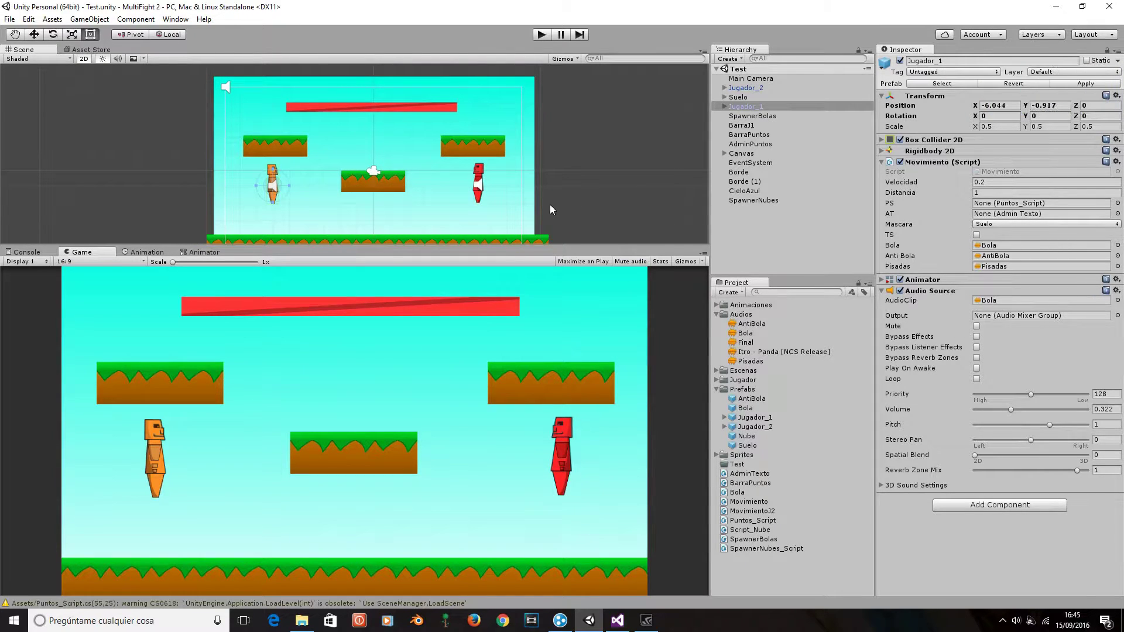
scroll(553, 209, down, 1)
scroll(497, 206, up, 1)
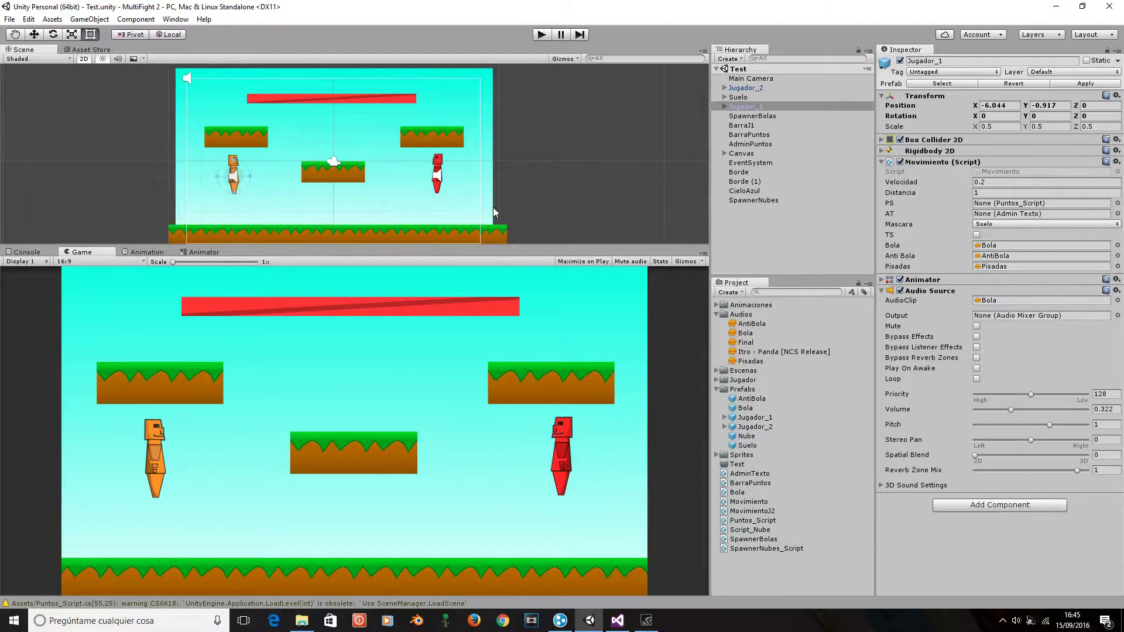
scroll(489, 211, up, 1)
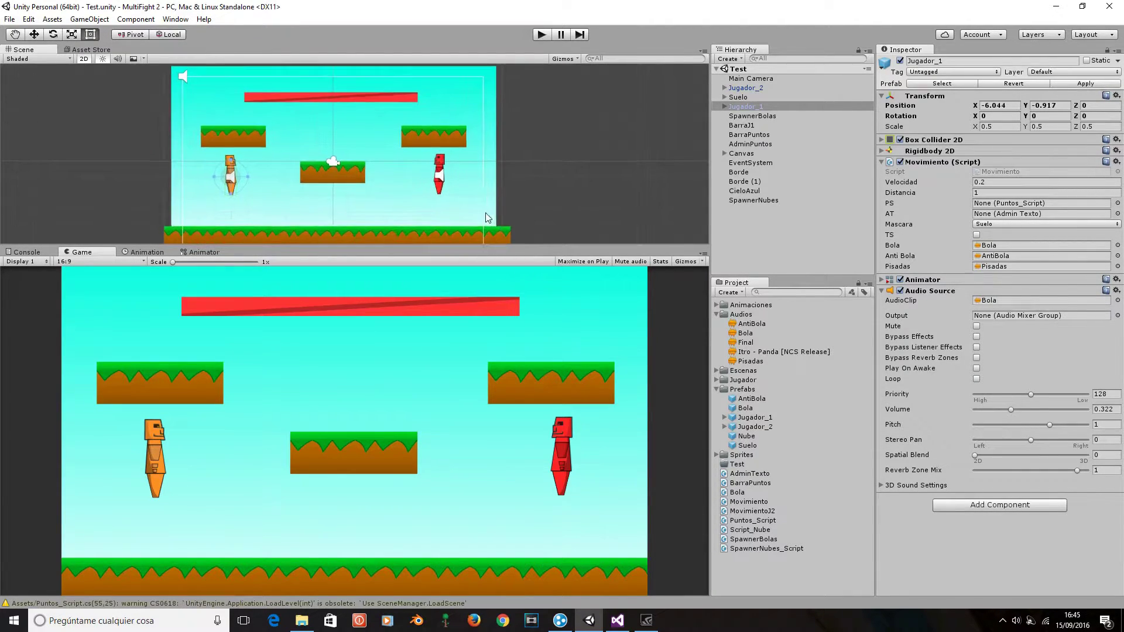
middle_drag(480, 218, 486, 216)
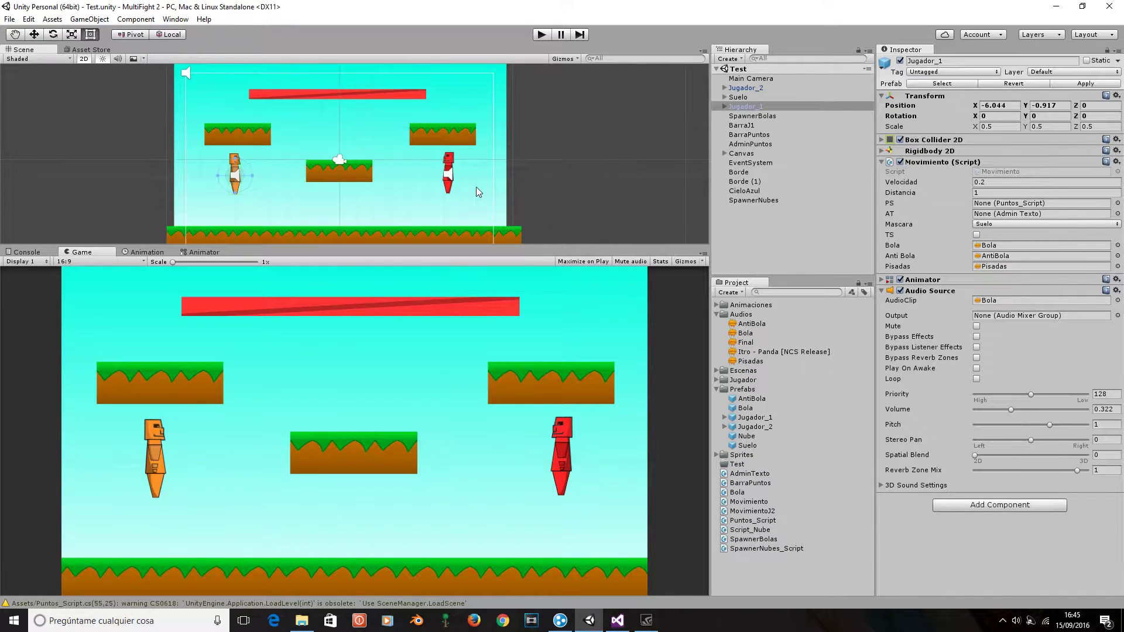
scroll(477, 188, up, 2)
scroll(472, 202, up, 2)
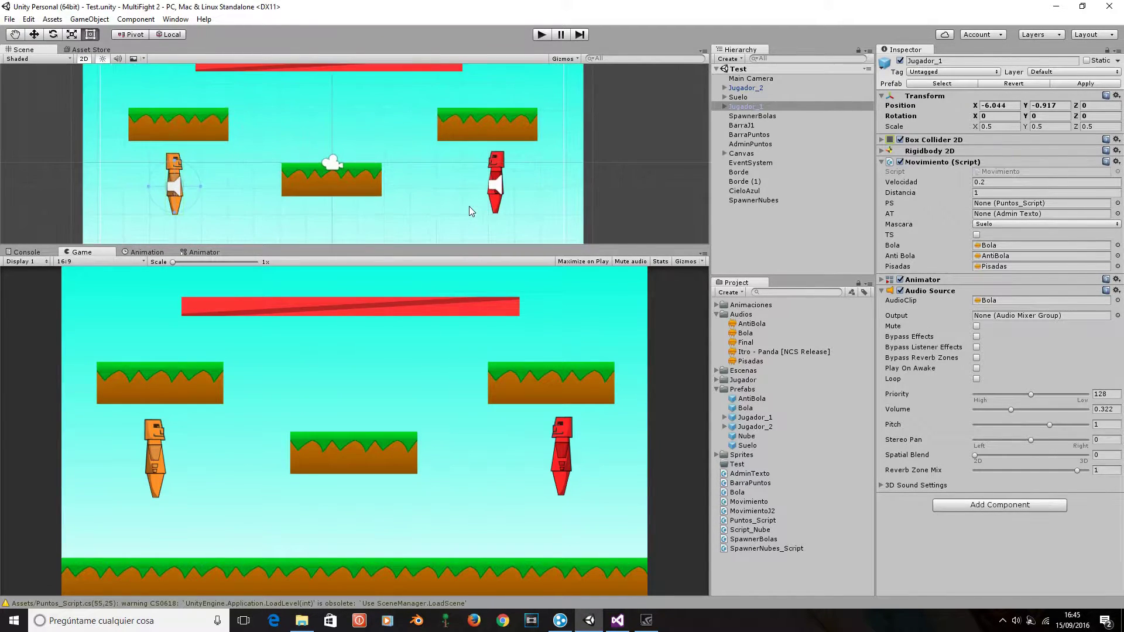
scroll(352, 175, down, 2)
scroll(352, 175, up, 2)
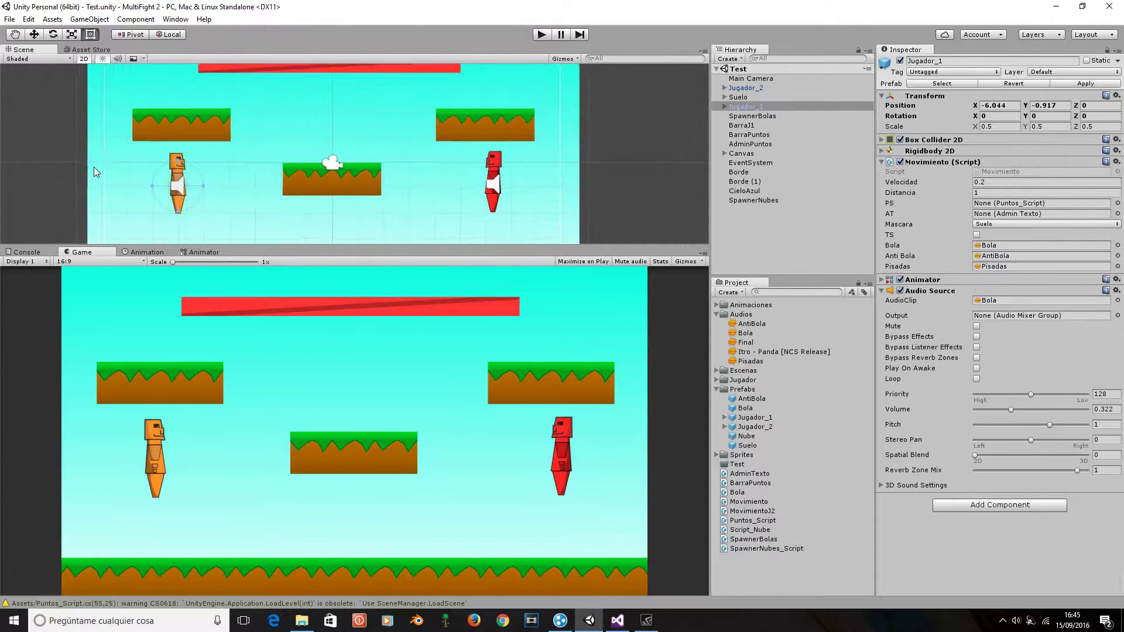
scroll(120, 176, up, 1)
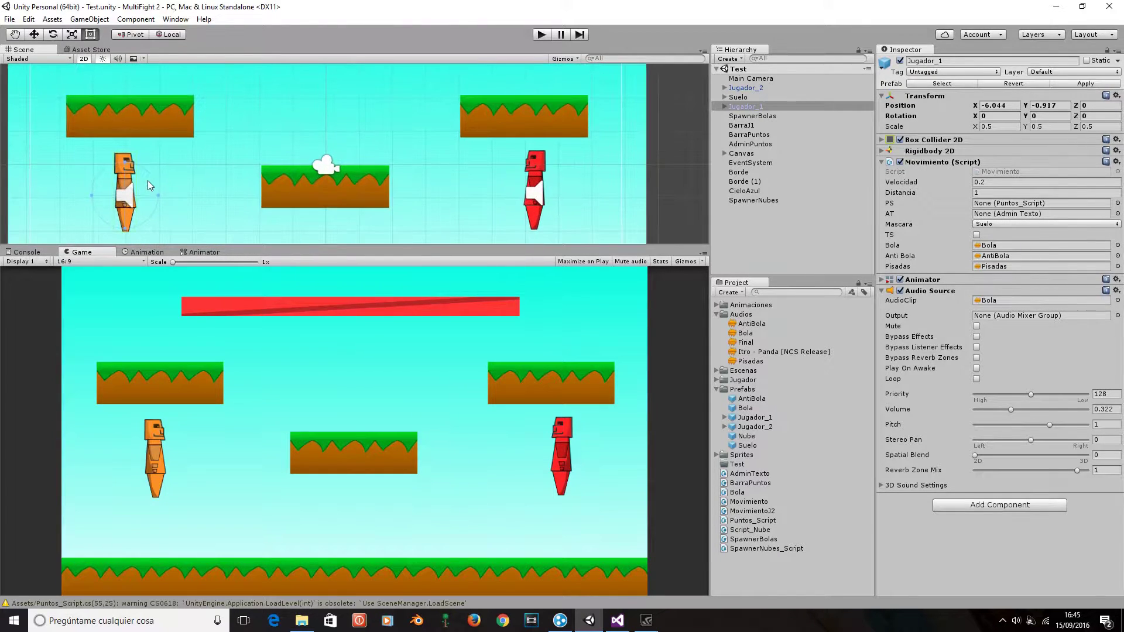
- Enter Play mode and walk the orange player left and right across the level
click(543, 37)
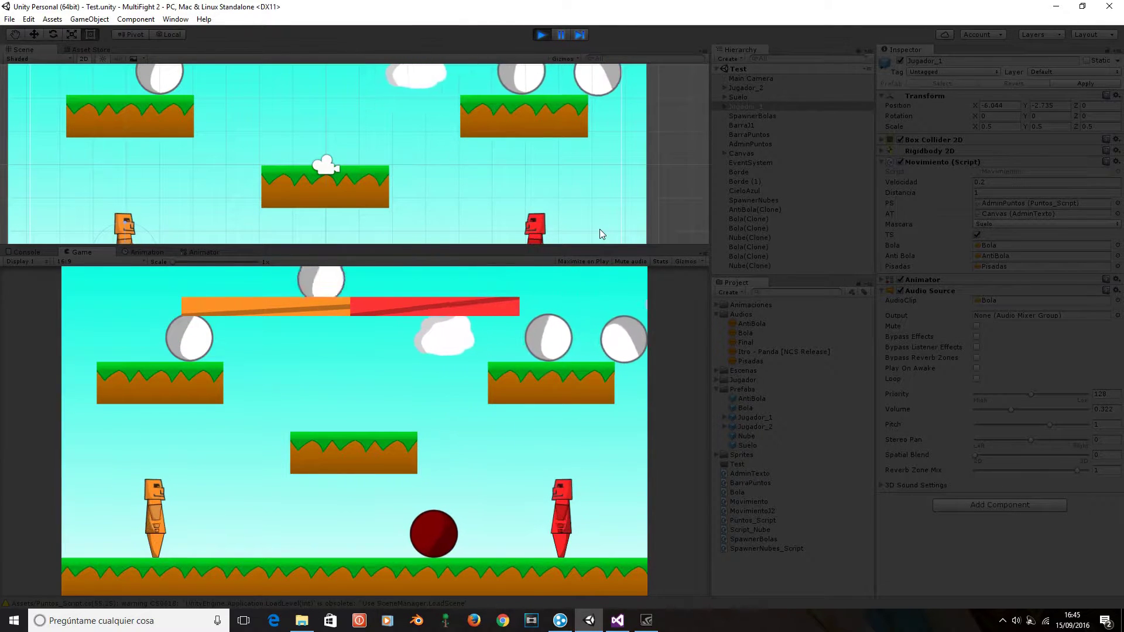
key(d)
key(a)
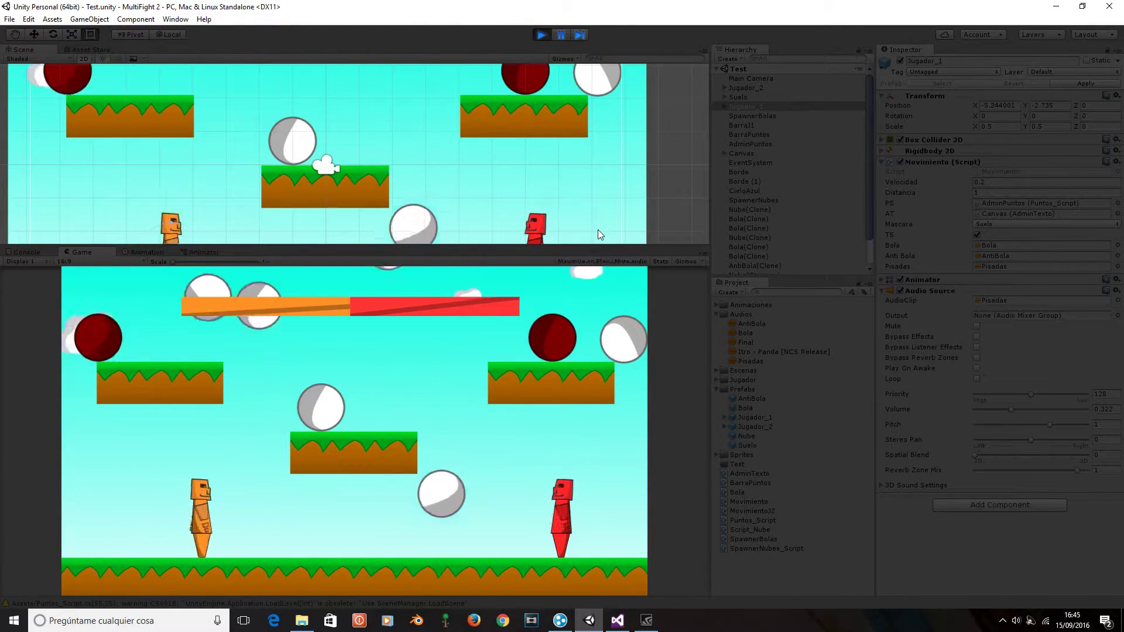
key(d)
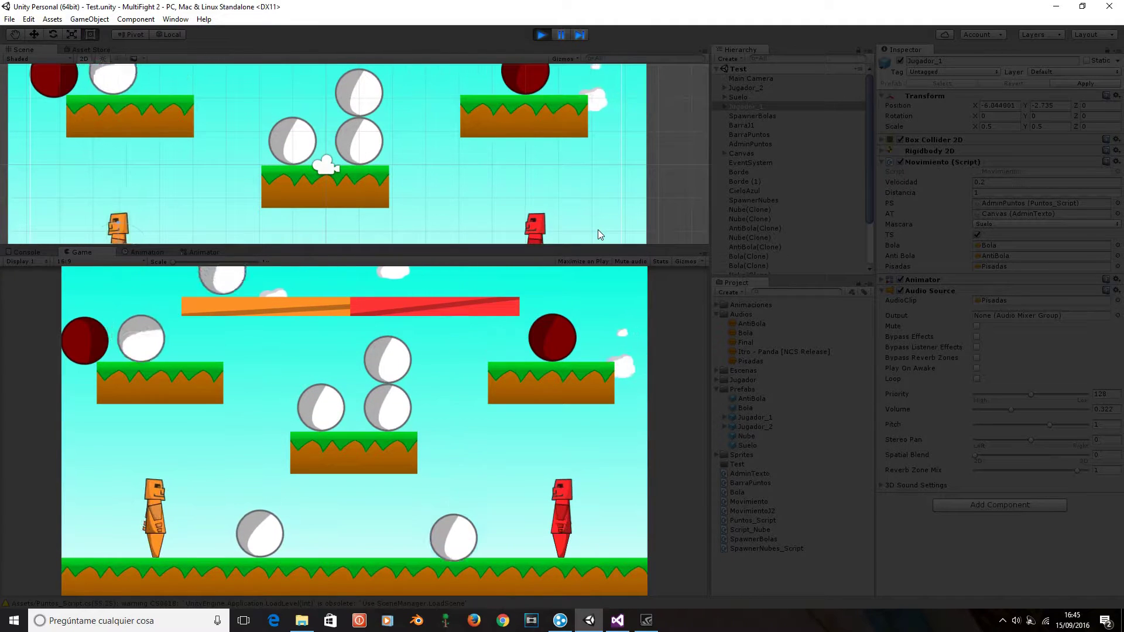
key(a)
key(d)
key(a)
key(d)
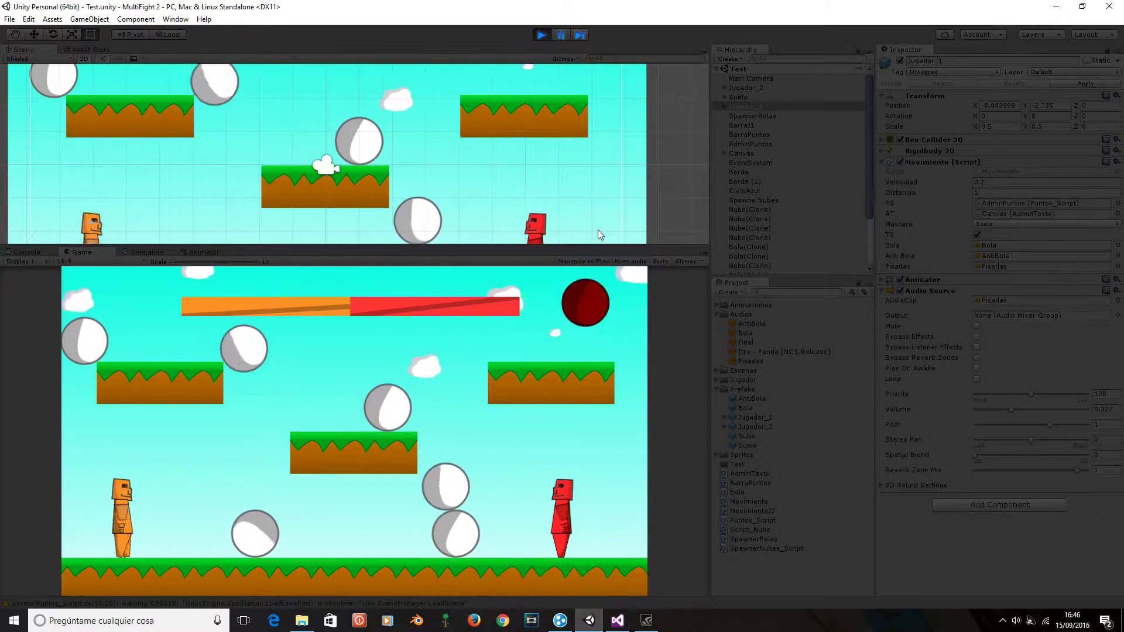
key(a)
key(d)
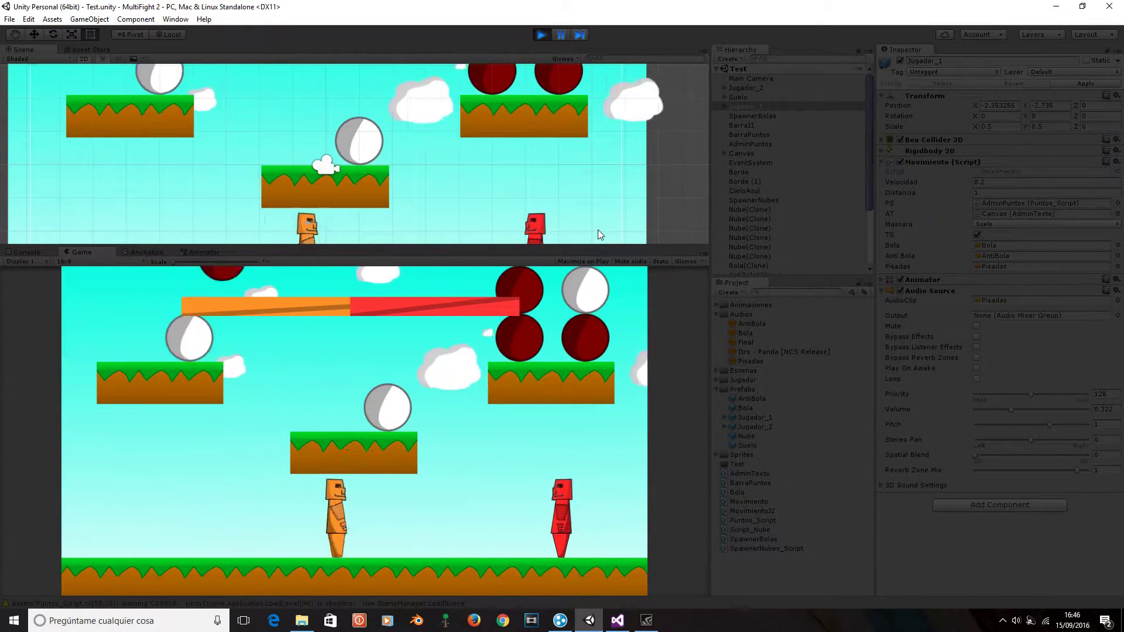
key(a)
- Make the orange player jump onto the middle platform, then stop Play mode
key(w)
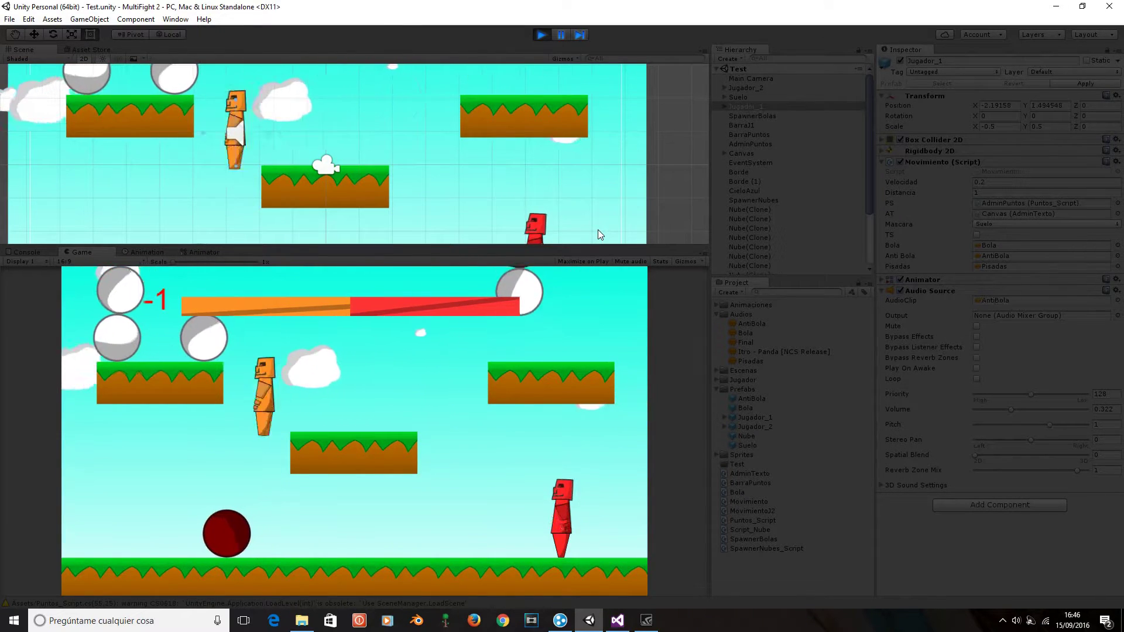
key(w)
key(d)
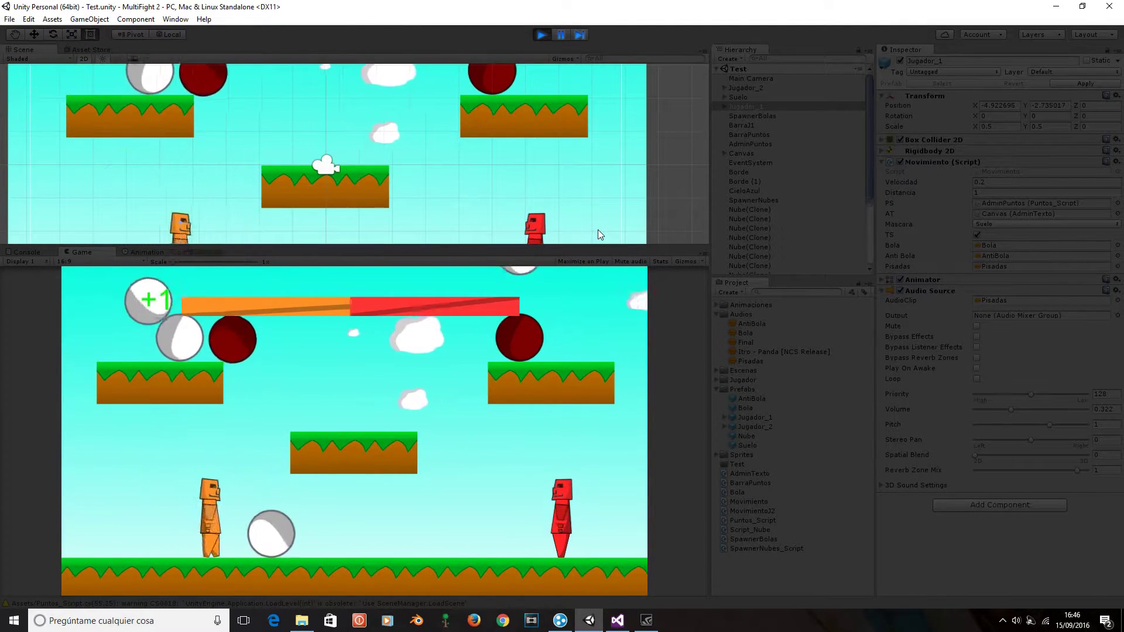
key(a)
key(w)
key(d)
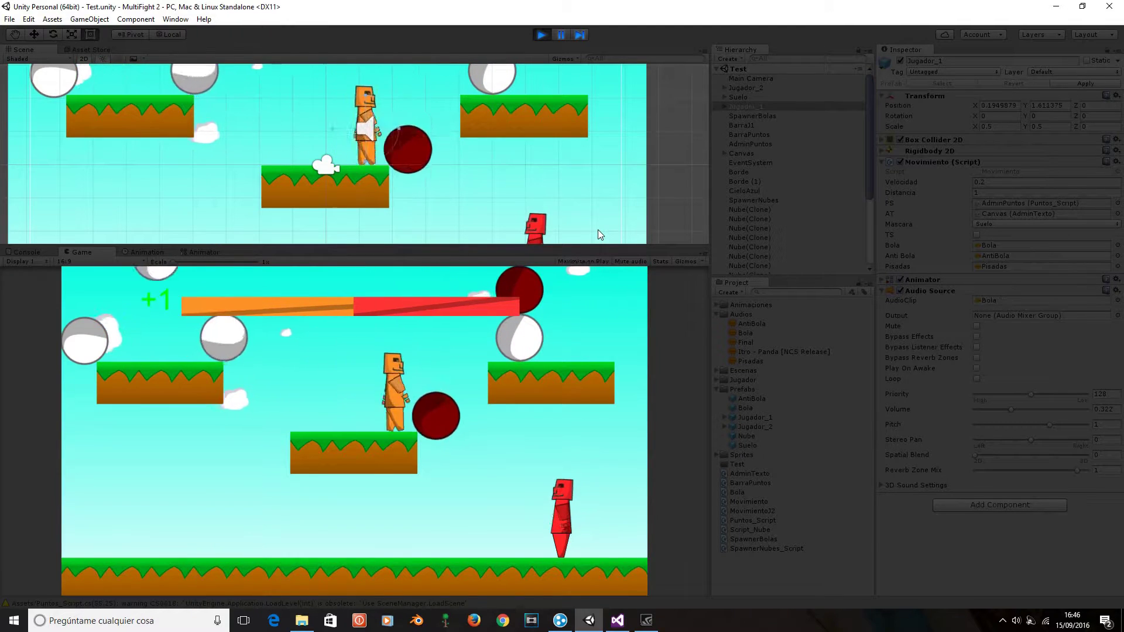
key(a)
key(w)
key(d)
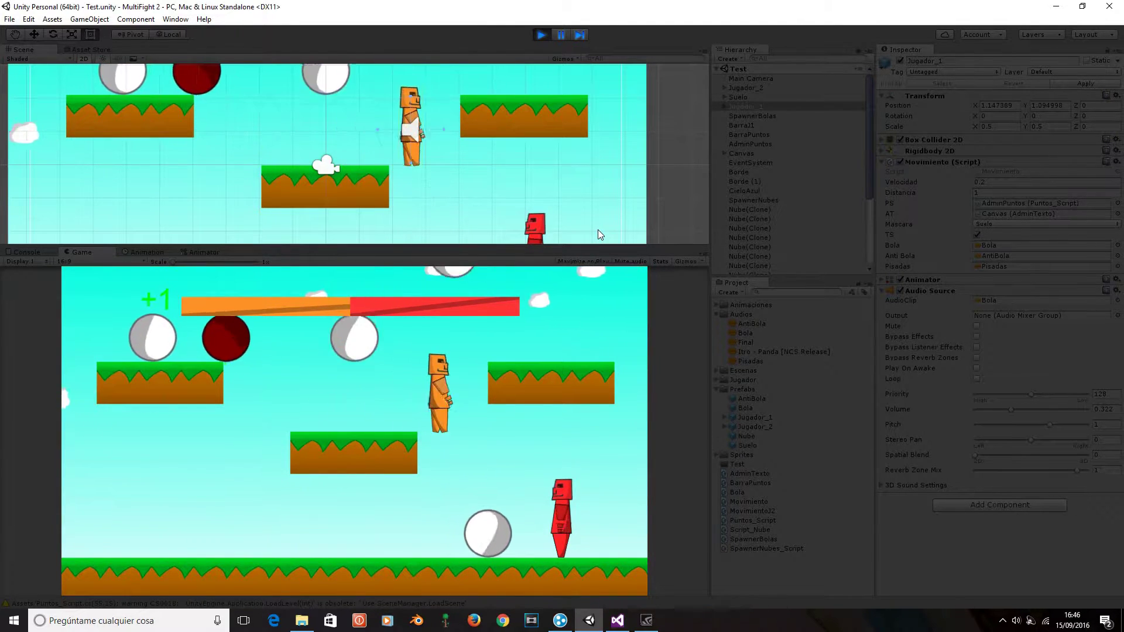
click(542, 36)
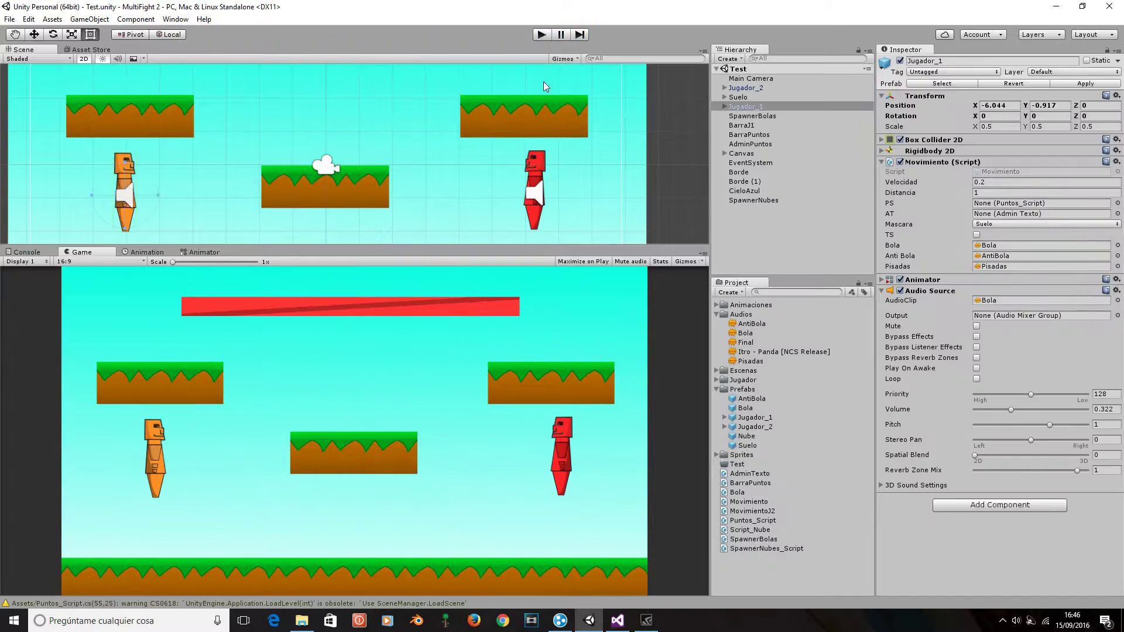
- Zoom out and inspect AdminPuntos, Jugador_1, then Jugador_2 with its Bola Audio Source
scroll(316, 211, down, 3)
scroll(297, 191, down, 3)
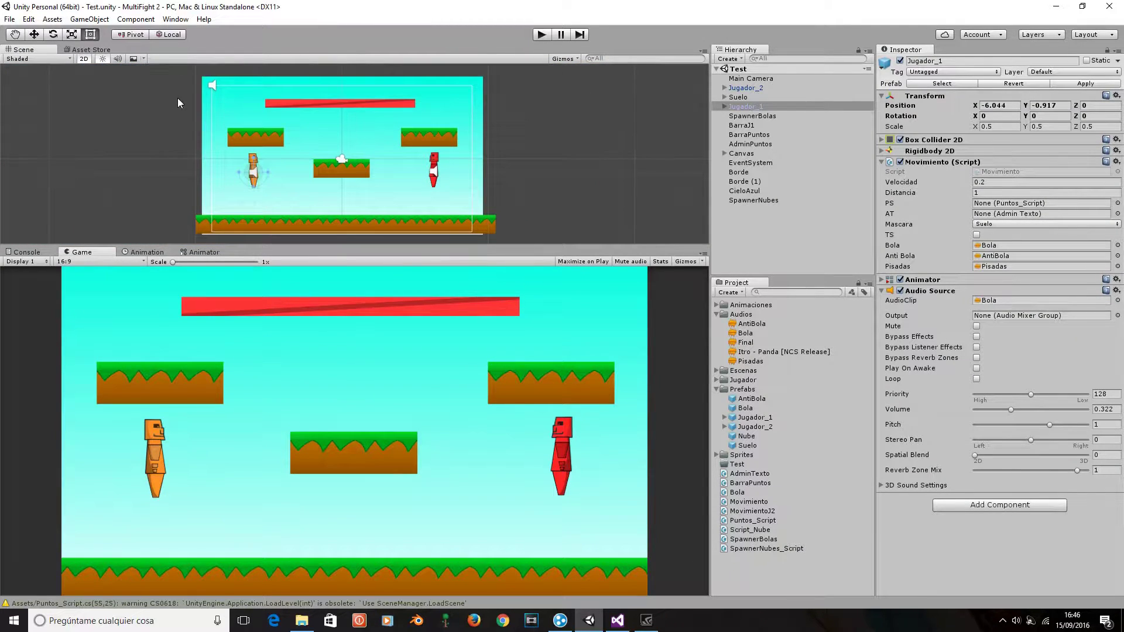
scroll(188, 138, down, 2)
click(197, 78)
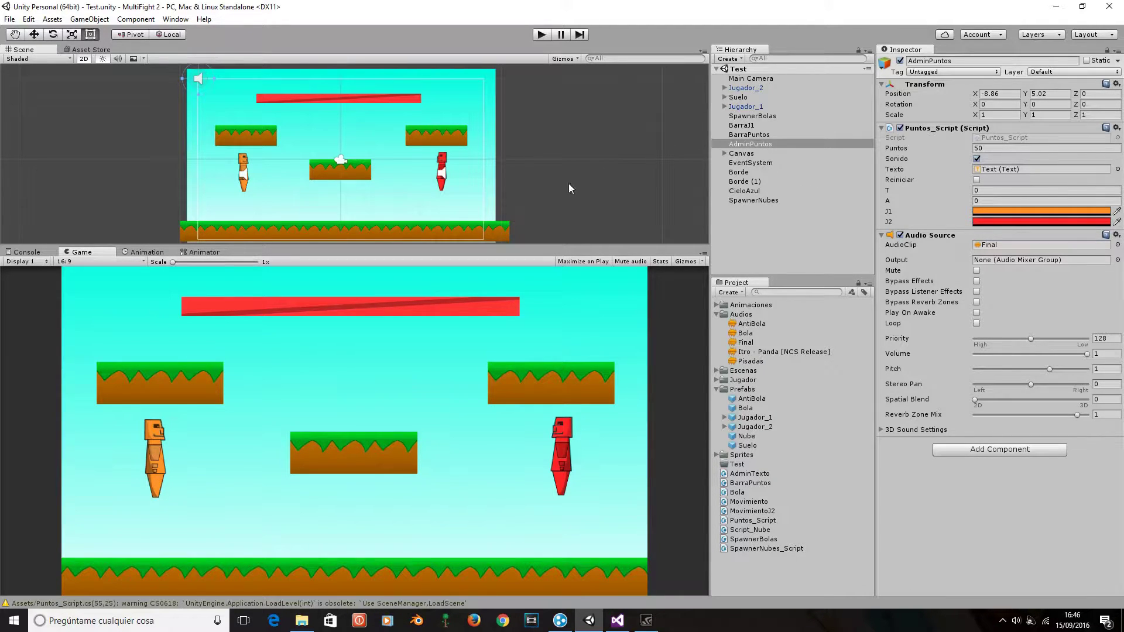
click(796, 106)
click(774, 89)
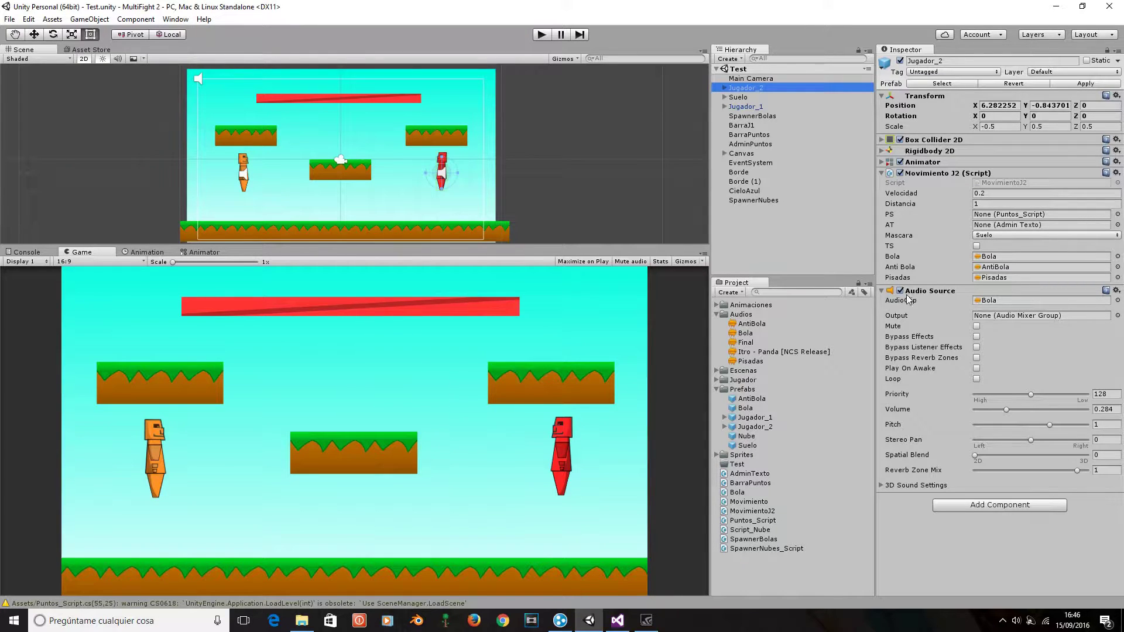
- Search Add Component for 'audio' without adding anything, then view the Final clip's import settings
click(982, 505)
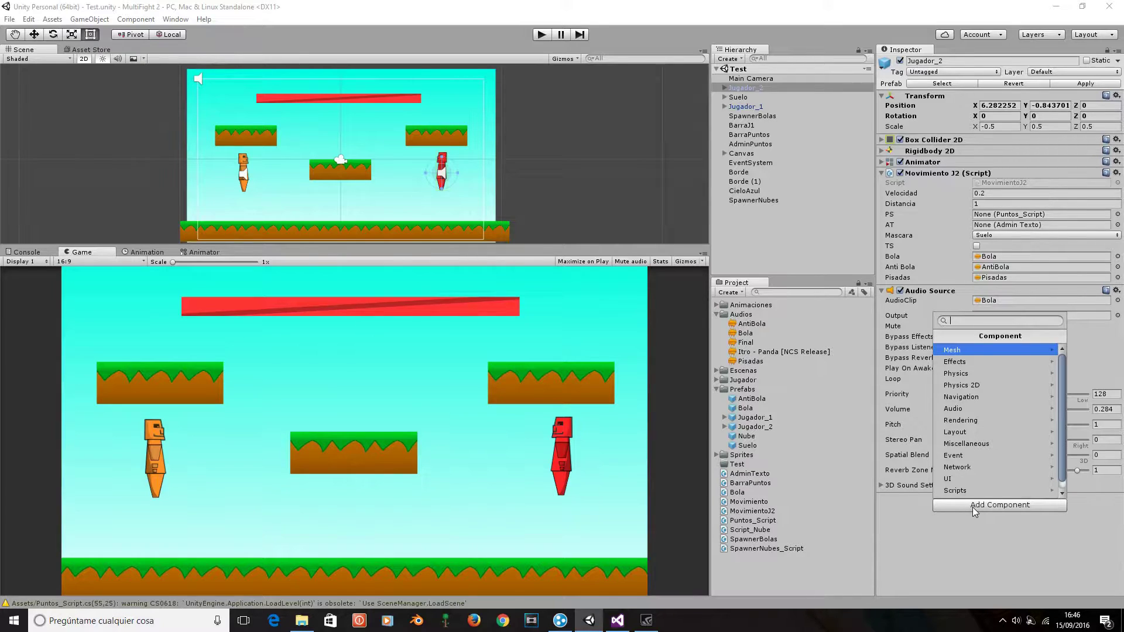
text(audio)
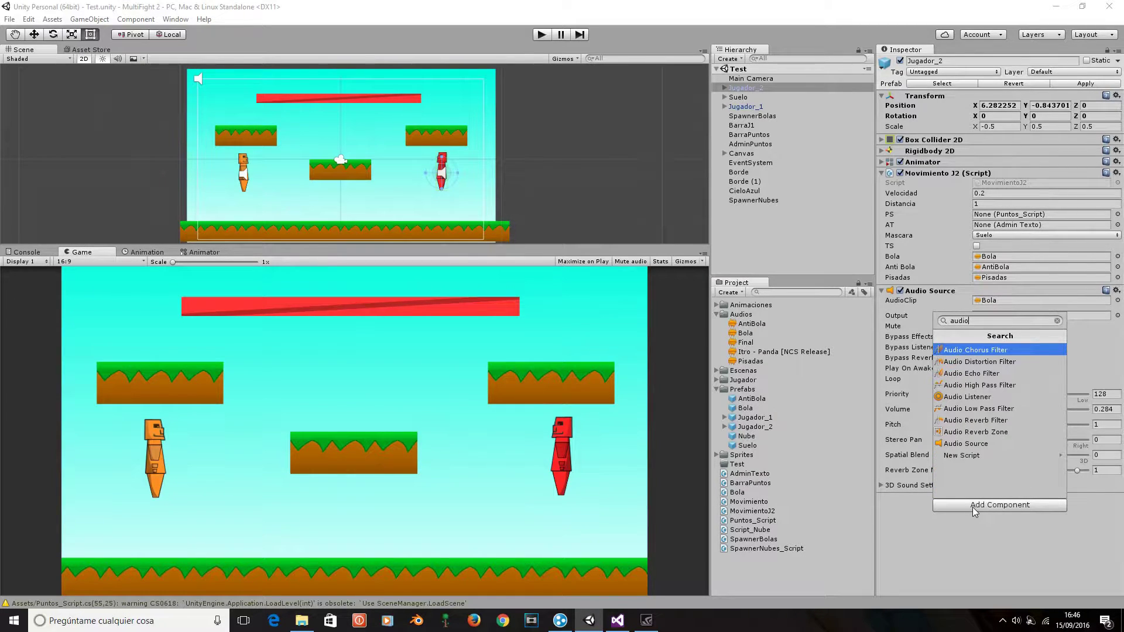
click(949, 547)
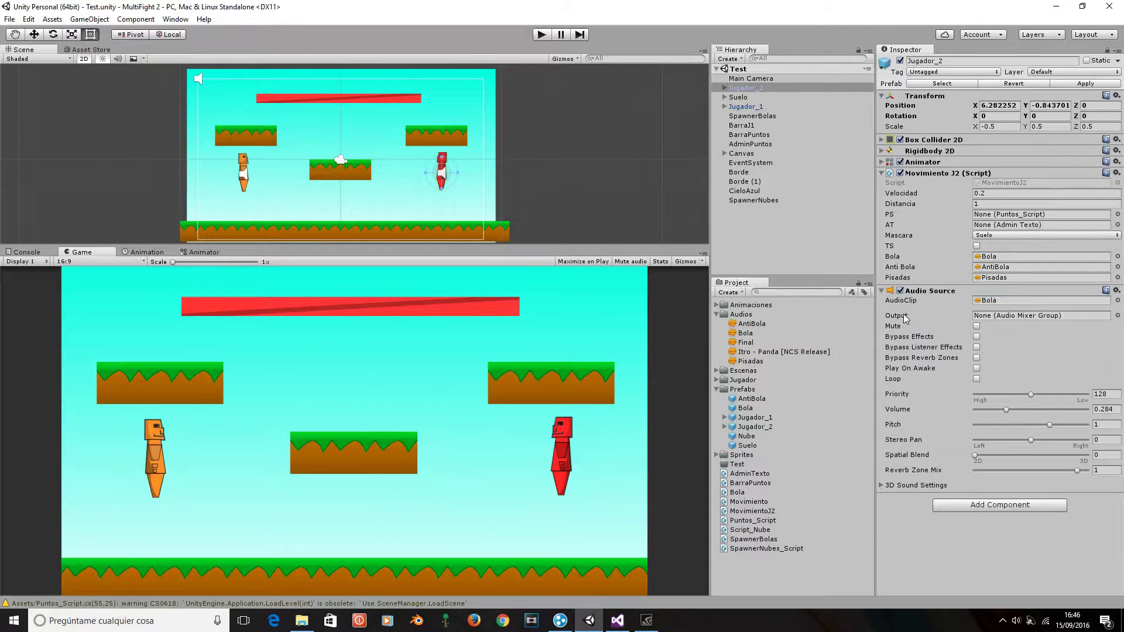
click(745, 352)
click(789, 341)
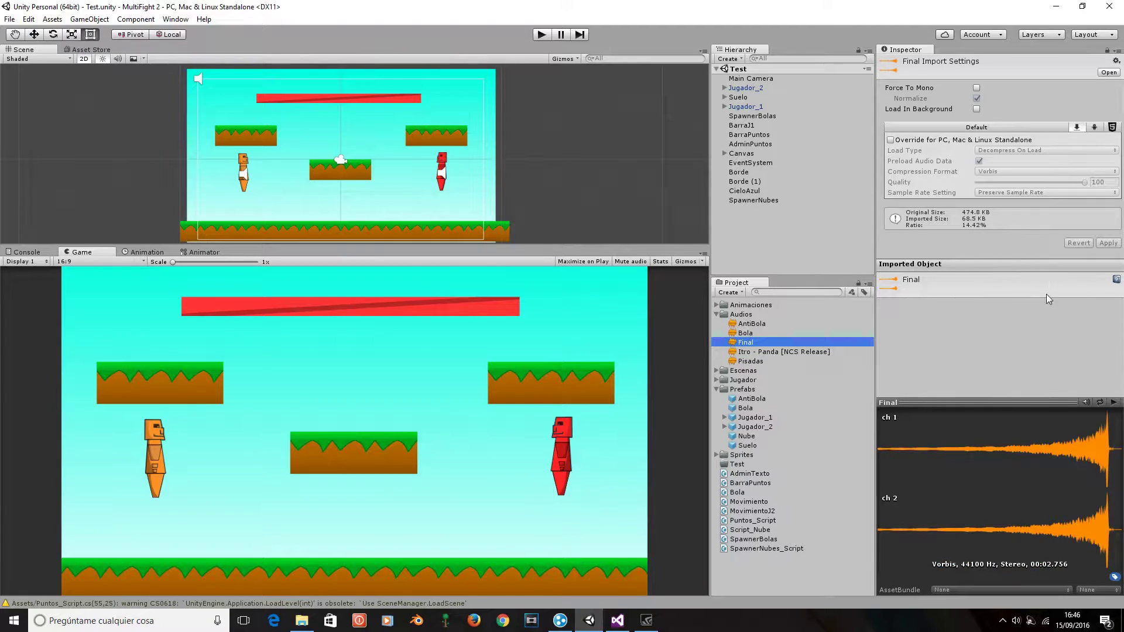
- Preview the Final sound, then select Jugador_2 to show its Bola Audio Source at volume 0.284
click(1114, 402)
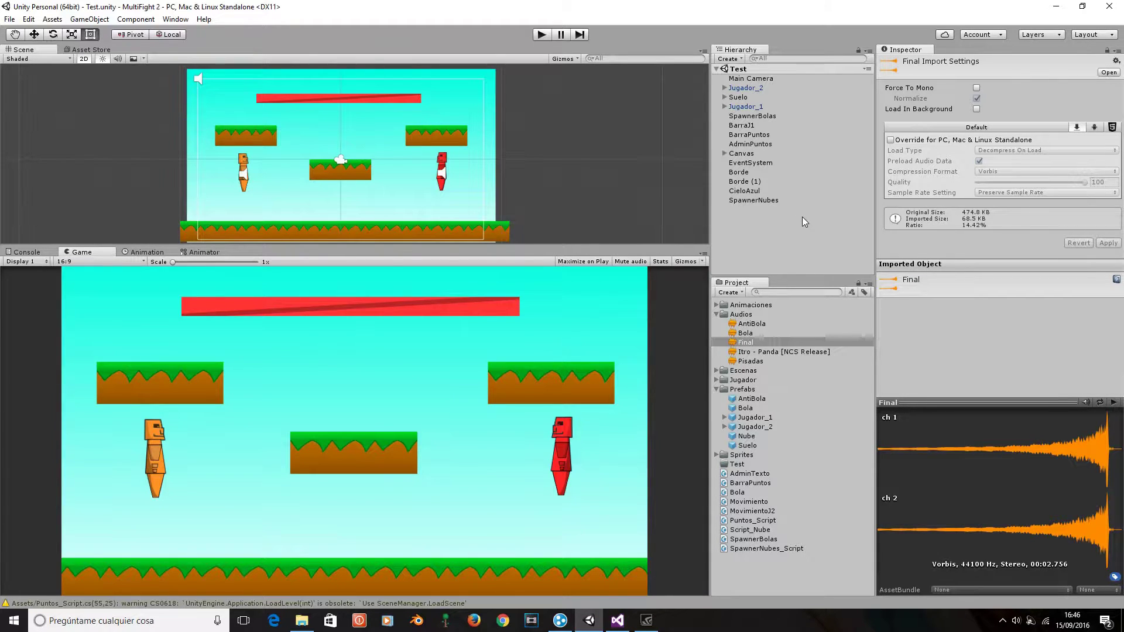
click(773, 87)
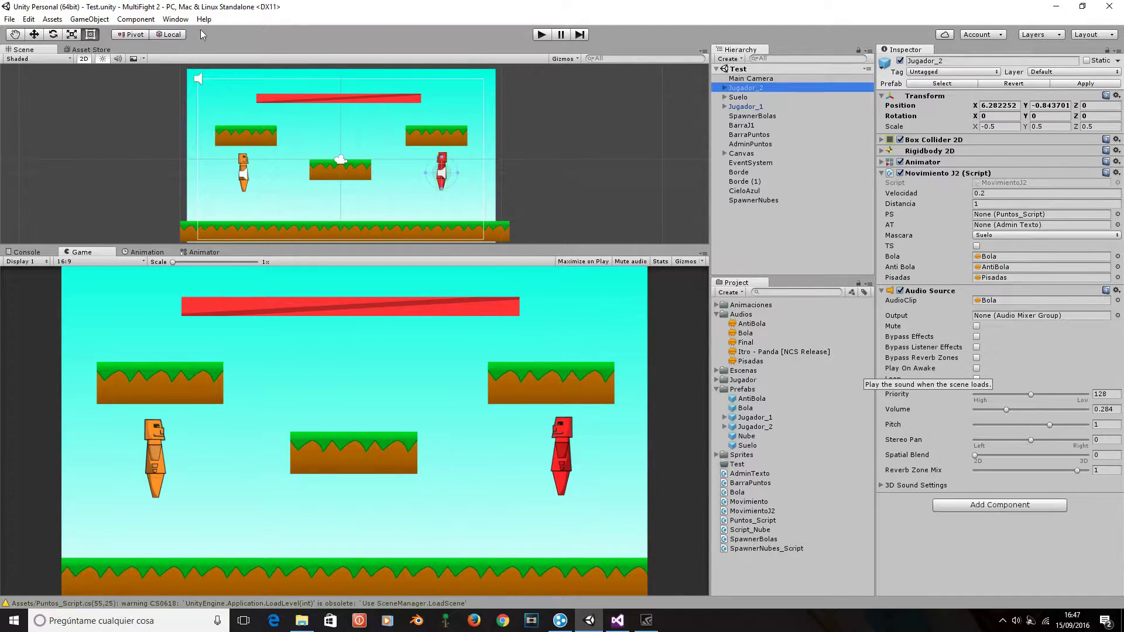
- Confirm AdminPuntos plays Final, then select Main Camera with its looping Itro - Panda music at 0.21
click(199, 82)
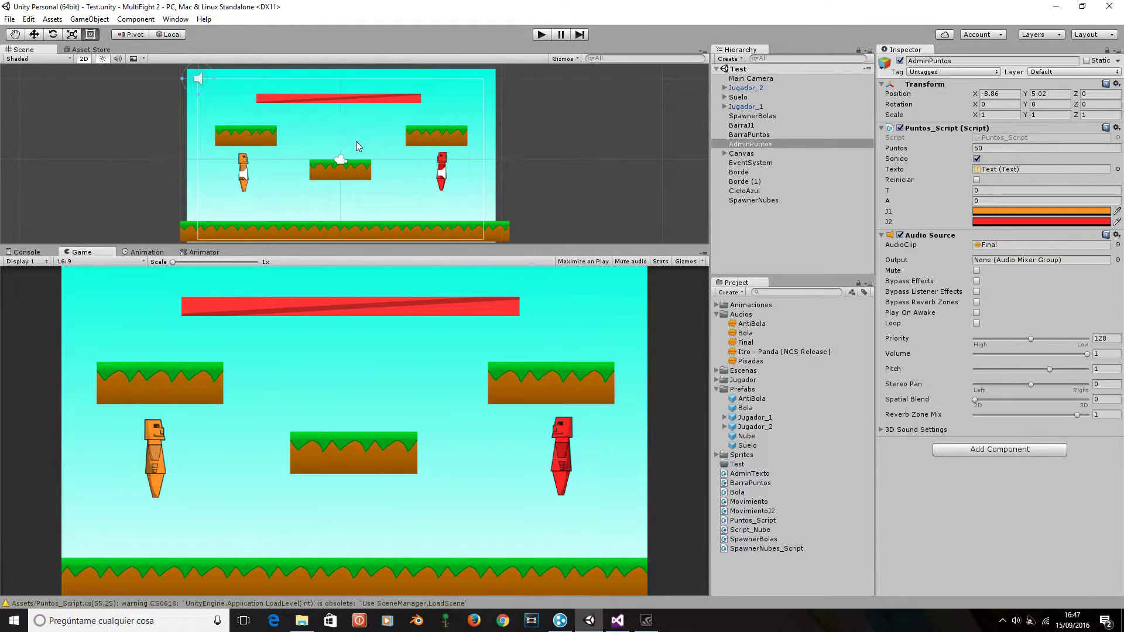
click(340, 164)
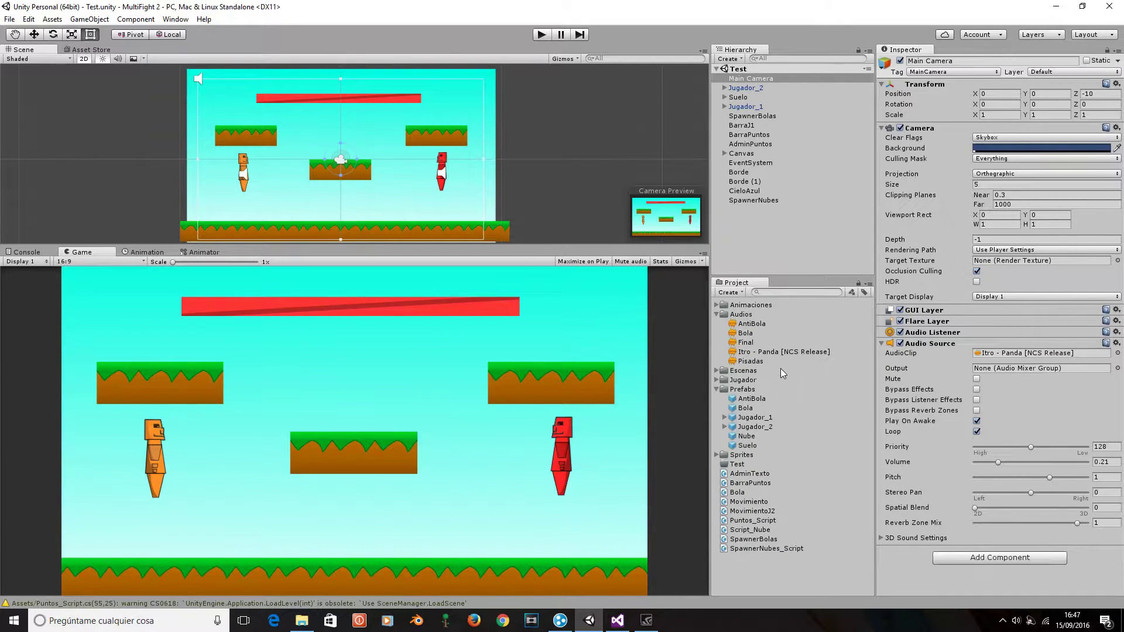
- Review the import settings of the Itro - Panda and Final audio clips
click(782, 353)
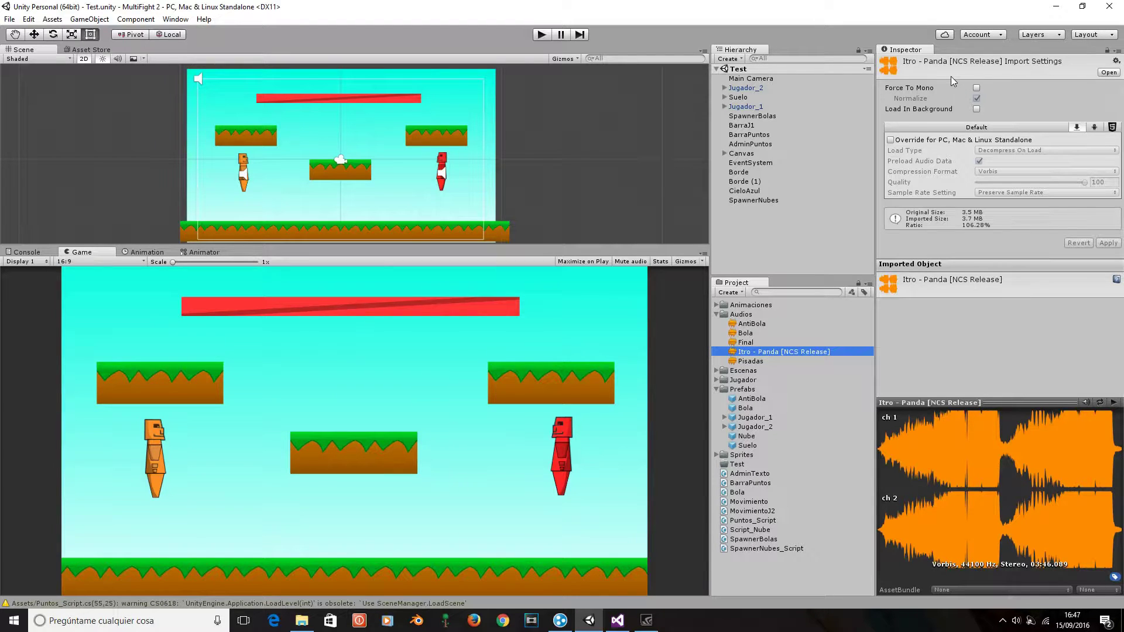
key(Up)
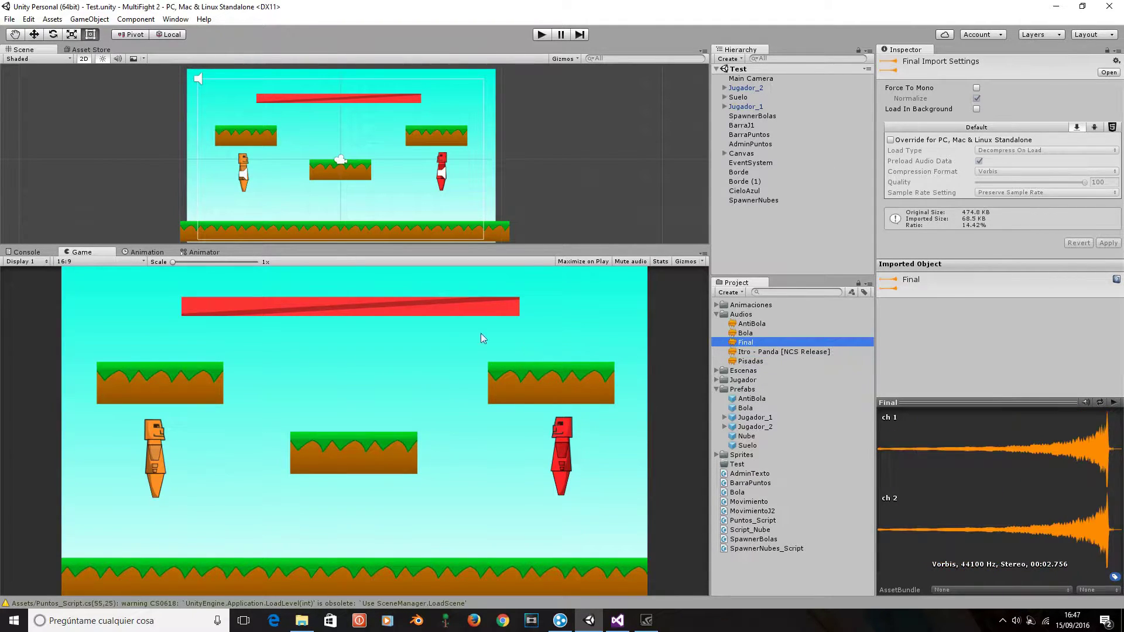
scroll(287, 210, up, 1)
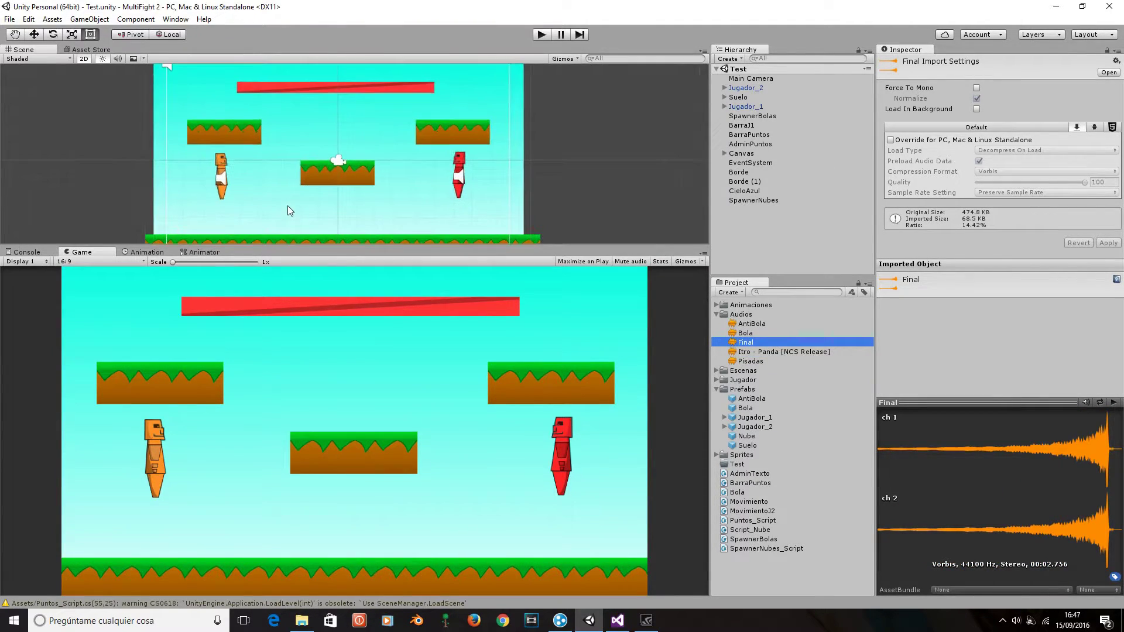
- Select Jugador_1 to check its Audio Source, then switch to Puntos_Script in Visual Studio
click(789, 144)
click(776, 116)
click(773, 107)
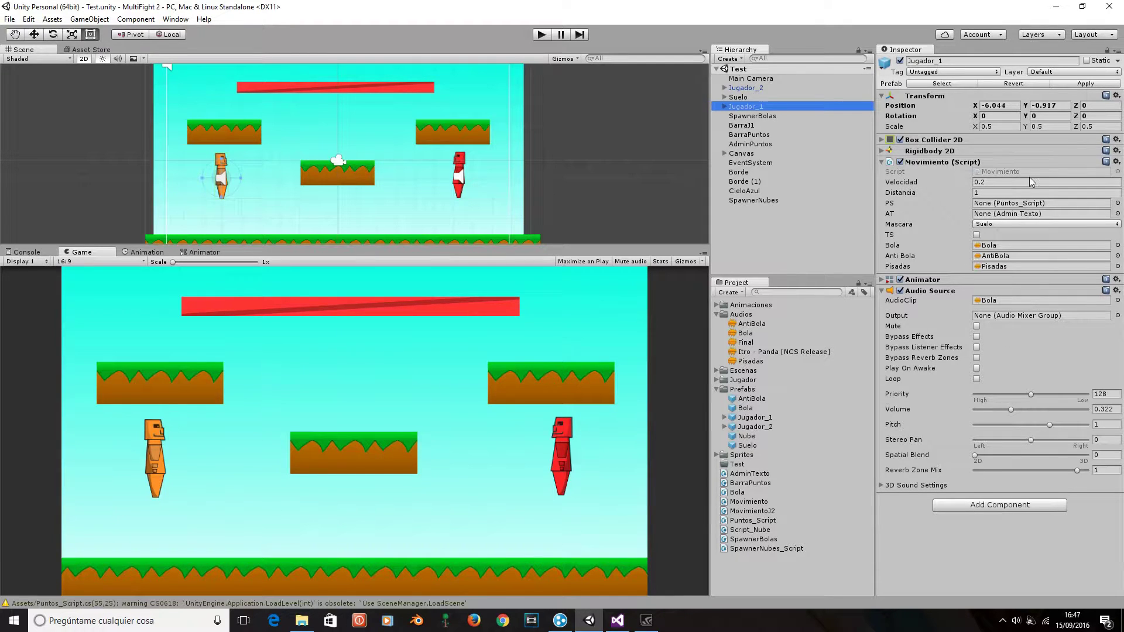
click(617, 620)
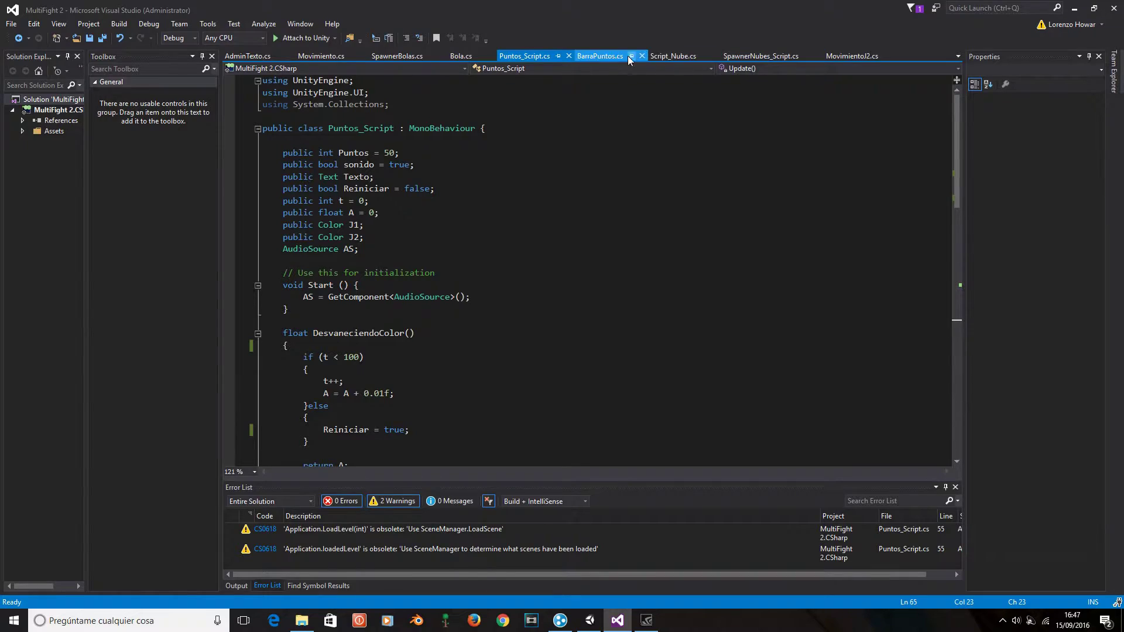
- Open MovimientoJ2.cs, then open the Movimiento script from Jugador_1's Inspector
click(839, 57)
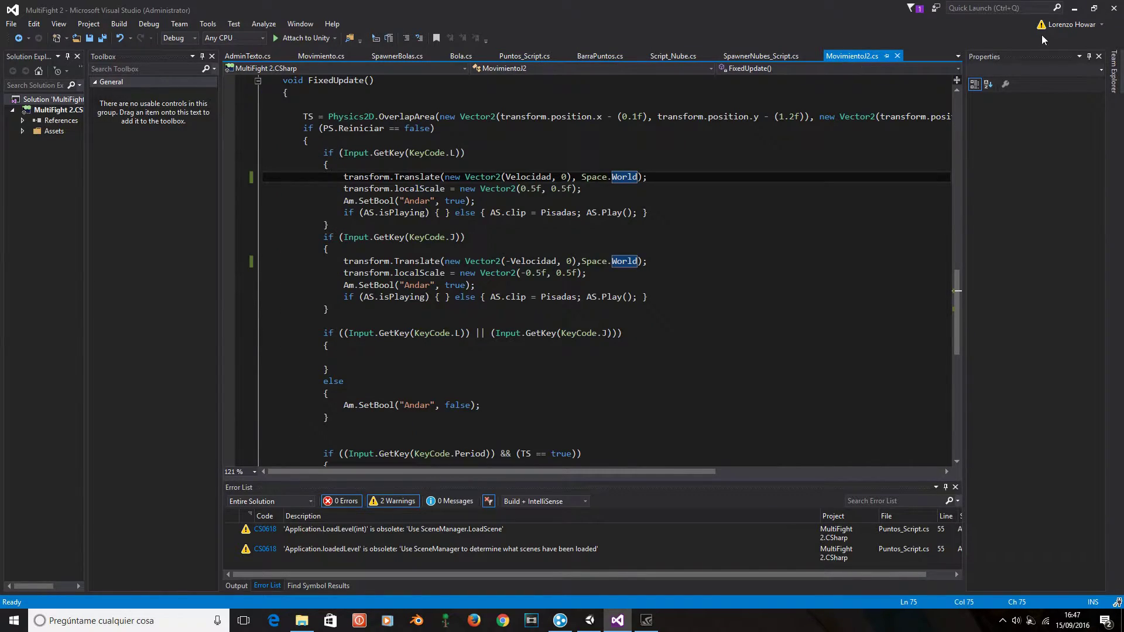
click(1075, 9)
double_click(992, 171)
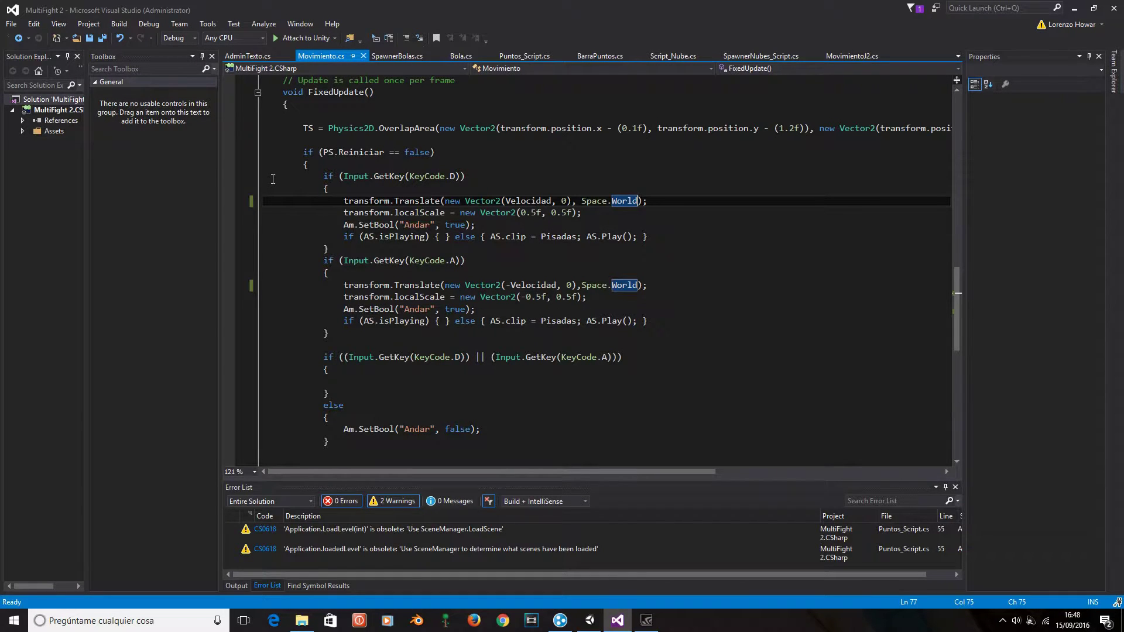
scroll(406, 248, up, 10)
scroll(410, 252, up, 7)
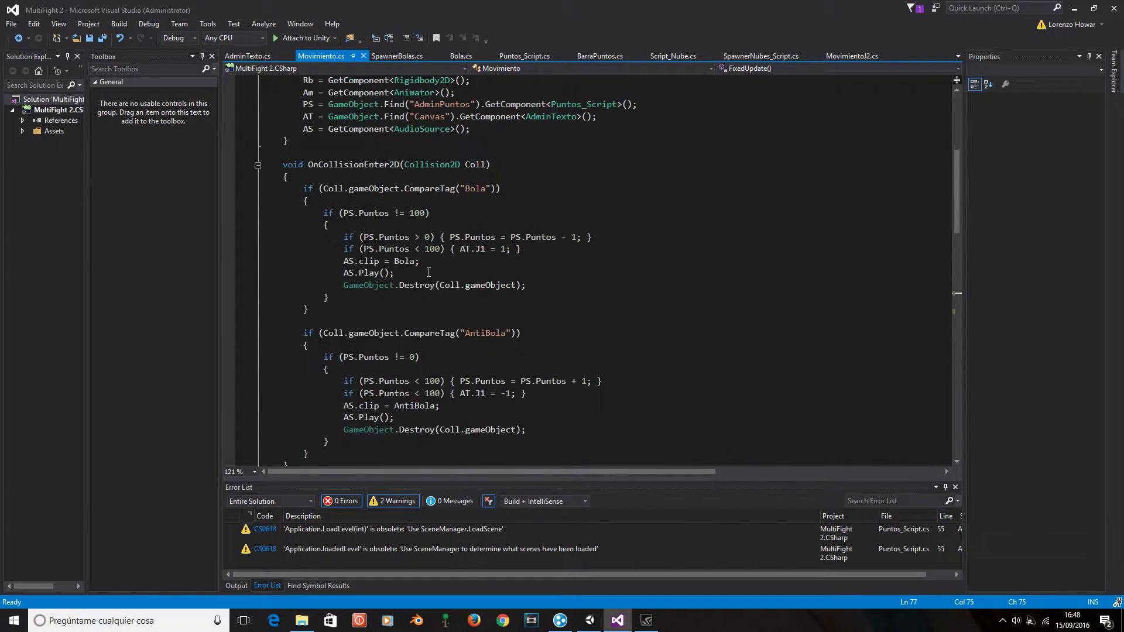
scroll(416, 258, up, 6)
- Examine the Puntos usage in the collision code and the score limit check on line 36
scroll(428, 272, down, 5)
scroll(428, 272, up, 3)
scroll(427, 272, down, 4)
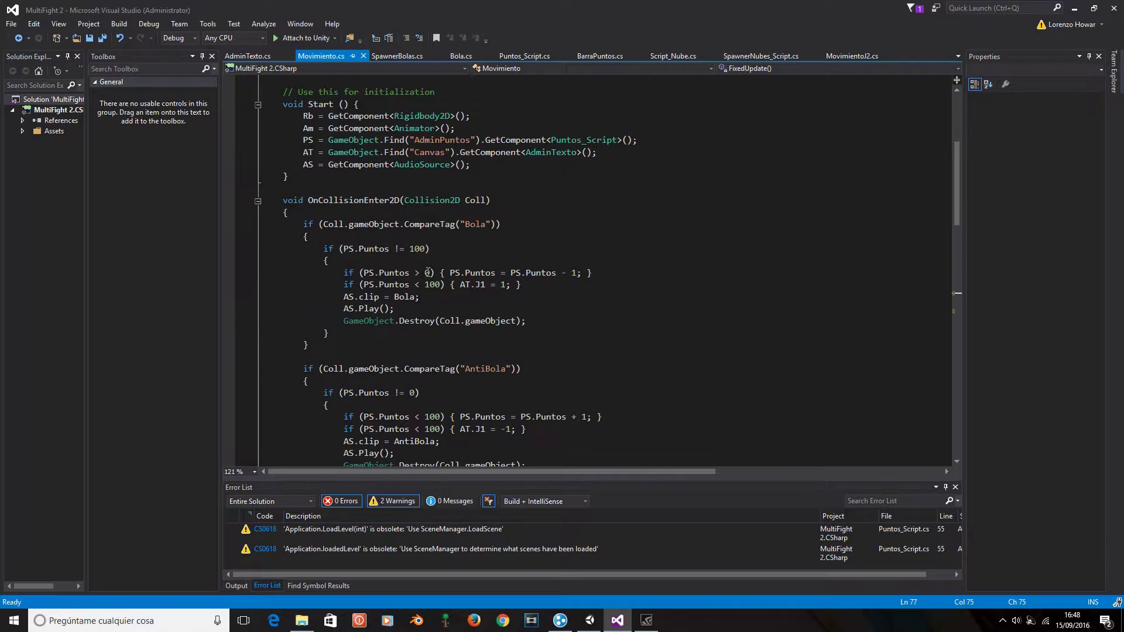
scroll(362, 267, down, 3)
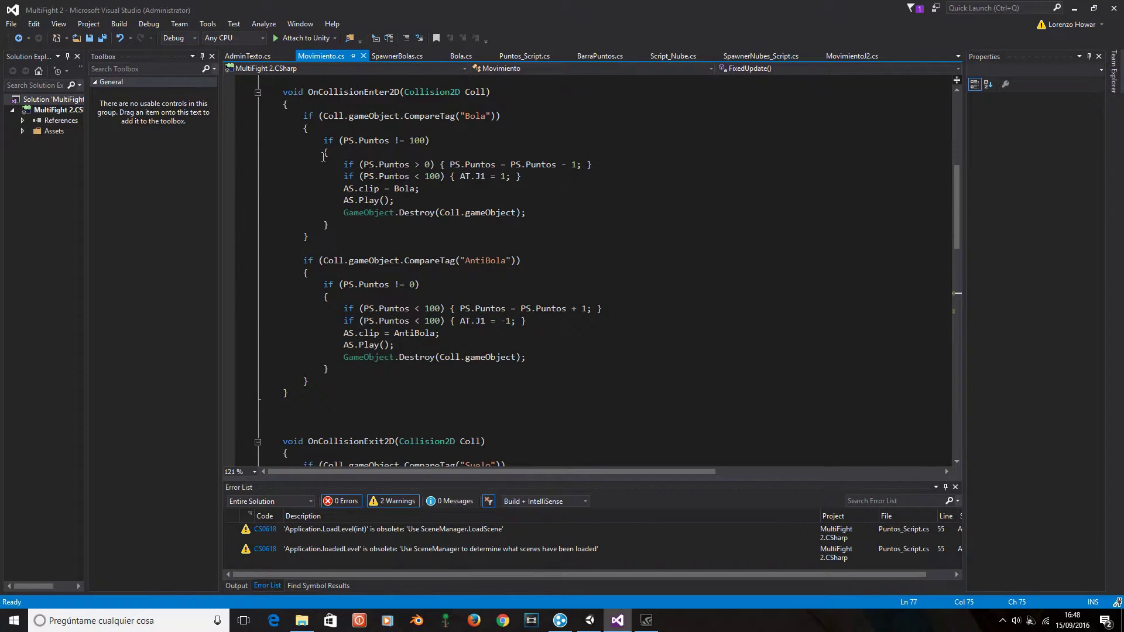
click(556, 164)
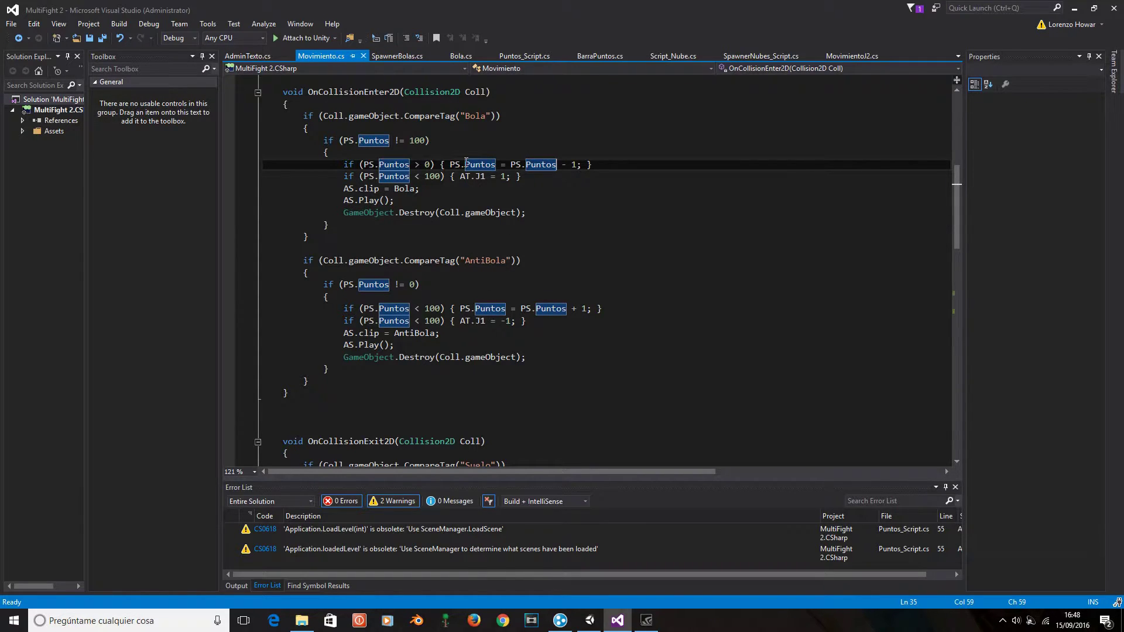
click(442, 176)
key(Right)
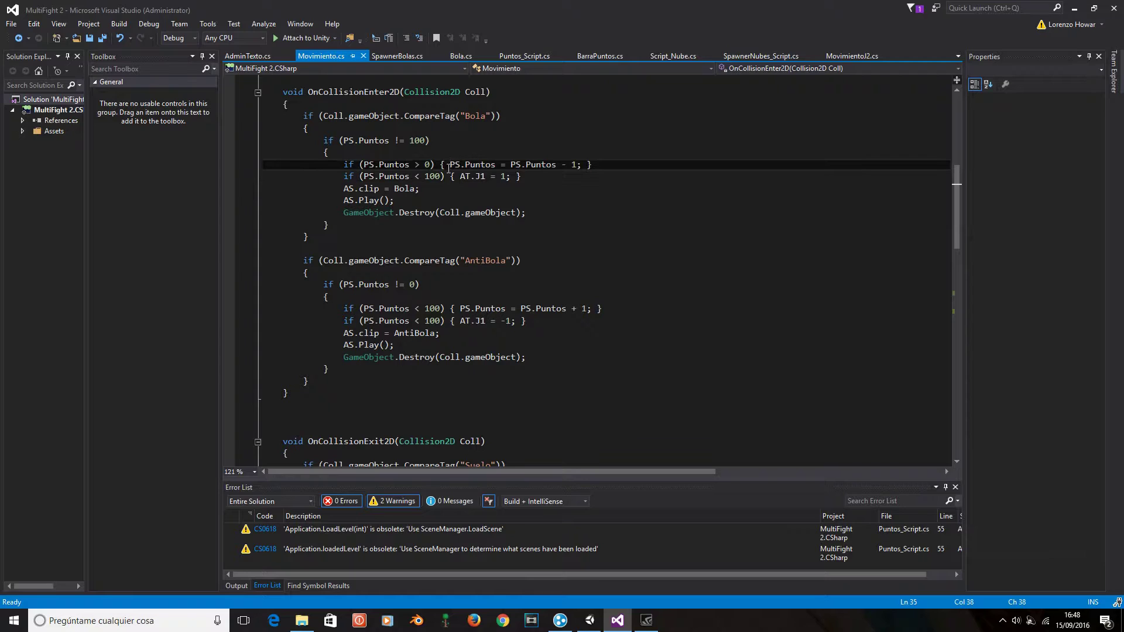
- Trace the AudioSource AS declaration and its GetComponent<AudioSource>() call in Start(), then return to Unity
scroll(363, 194, up, 5)
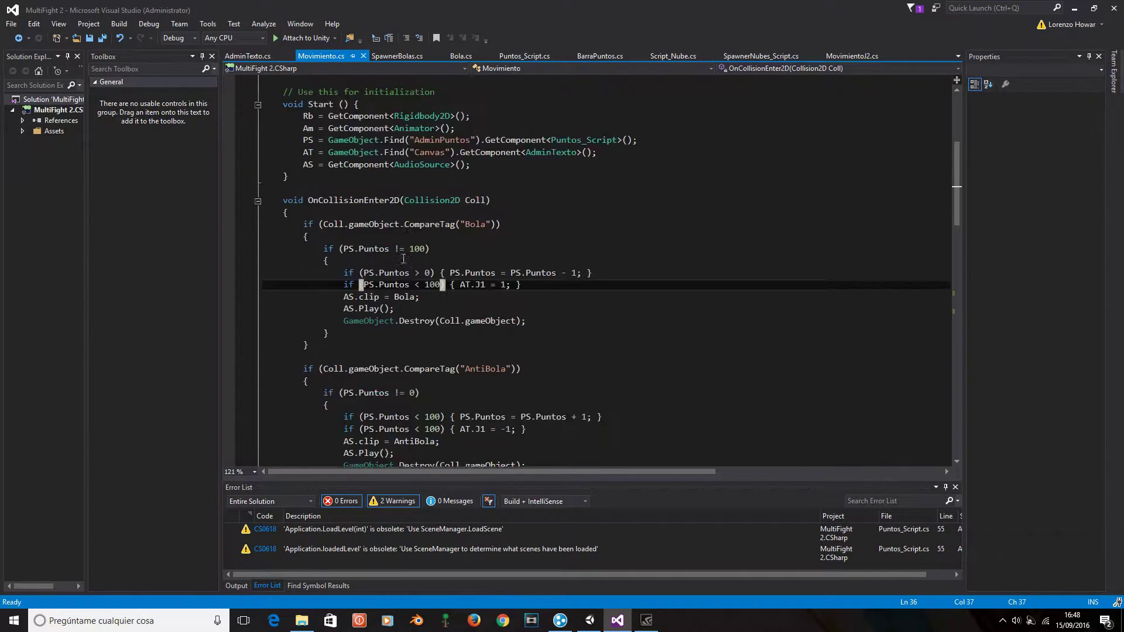
scroll(351, 328, up, 1)
scroll(348, 336, up, 1)
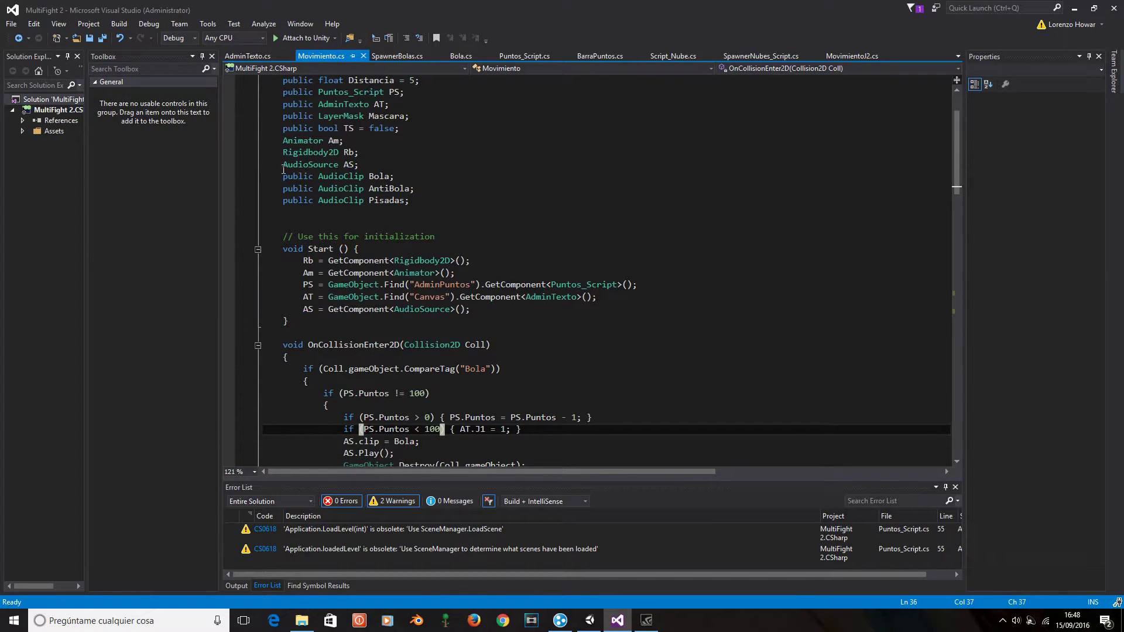
drag(283, 165, 359, 165)
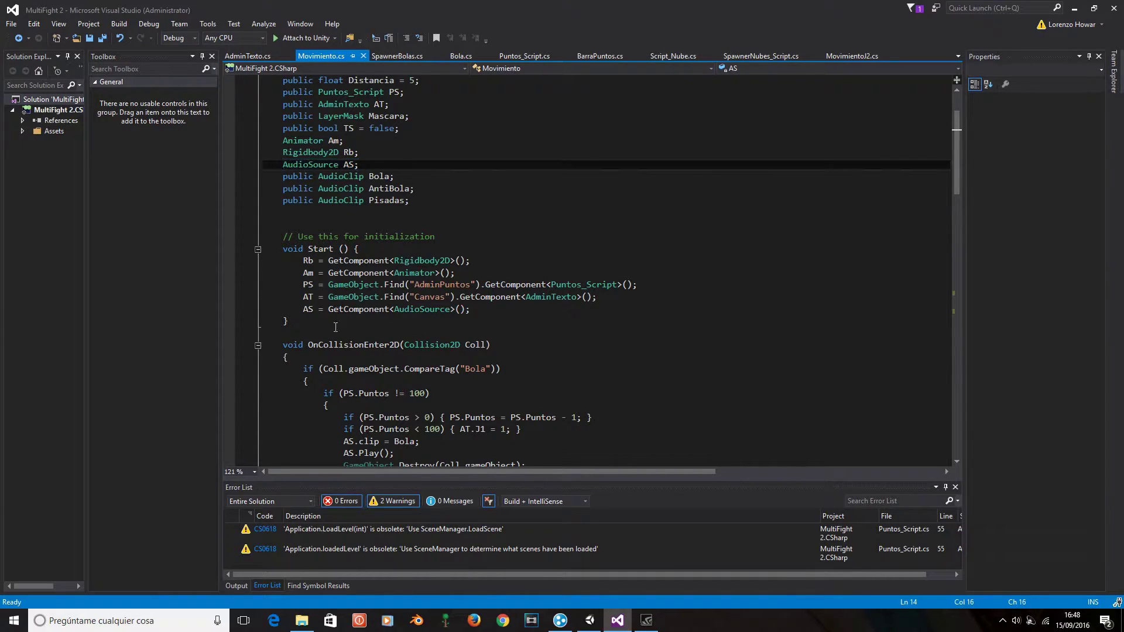
click(312, 308)
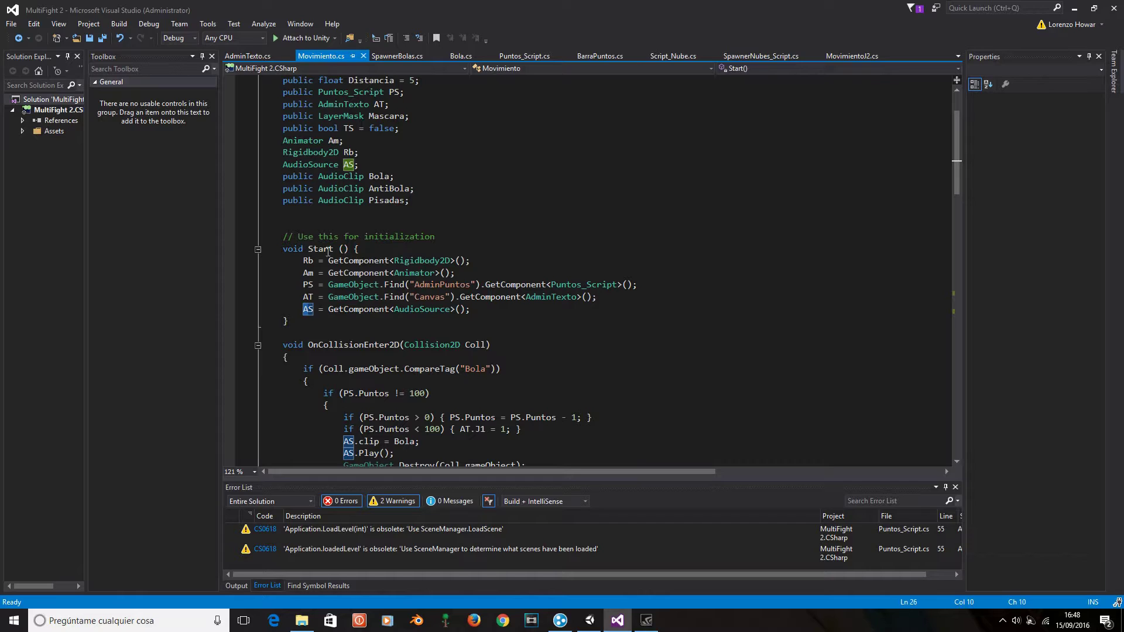
click(390, 309)
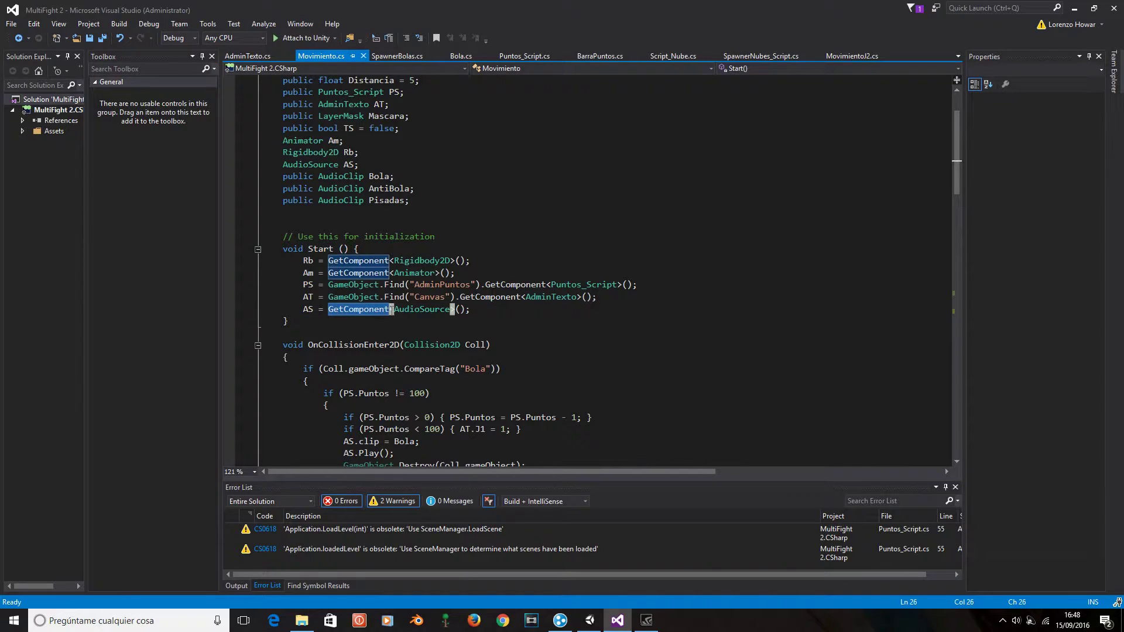
click(452, 309)
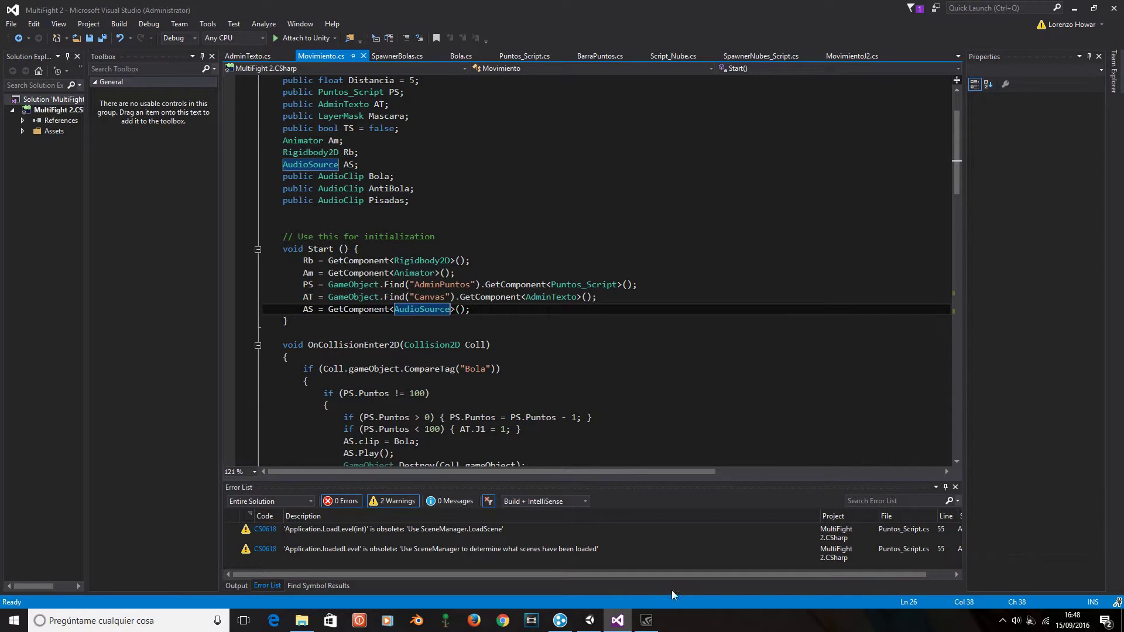
click(589, 621)
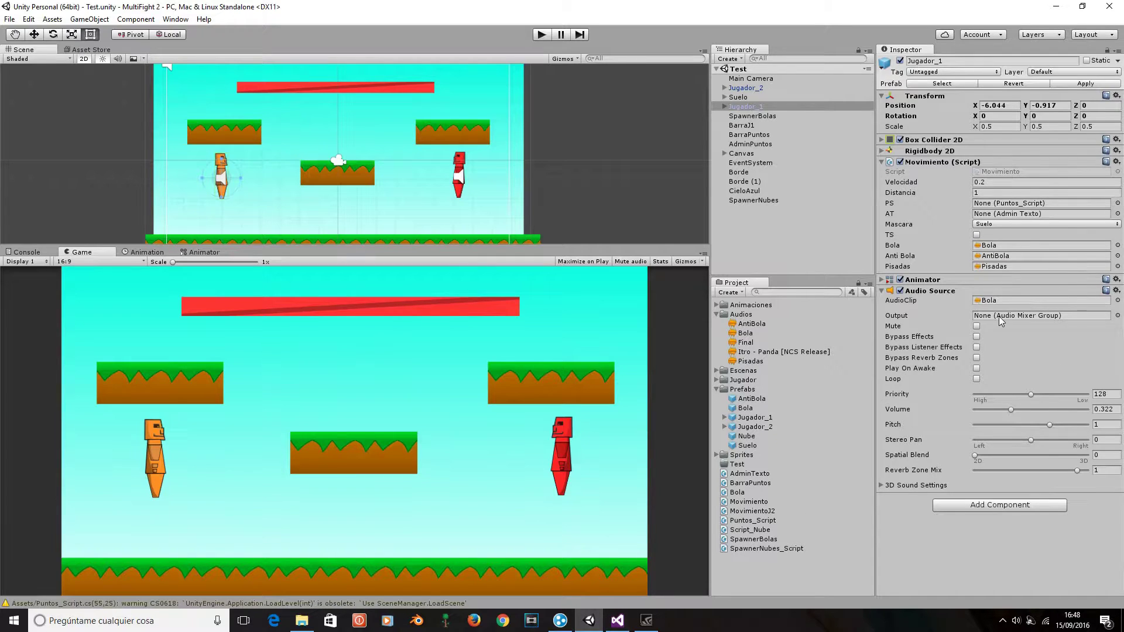
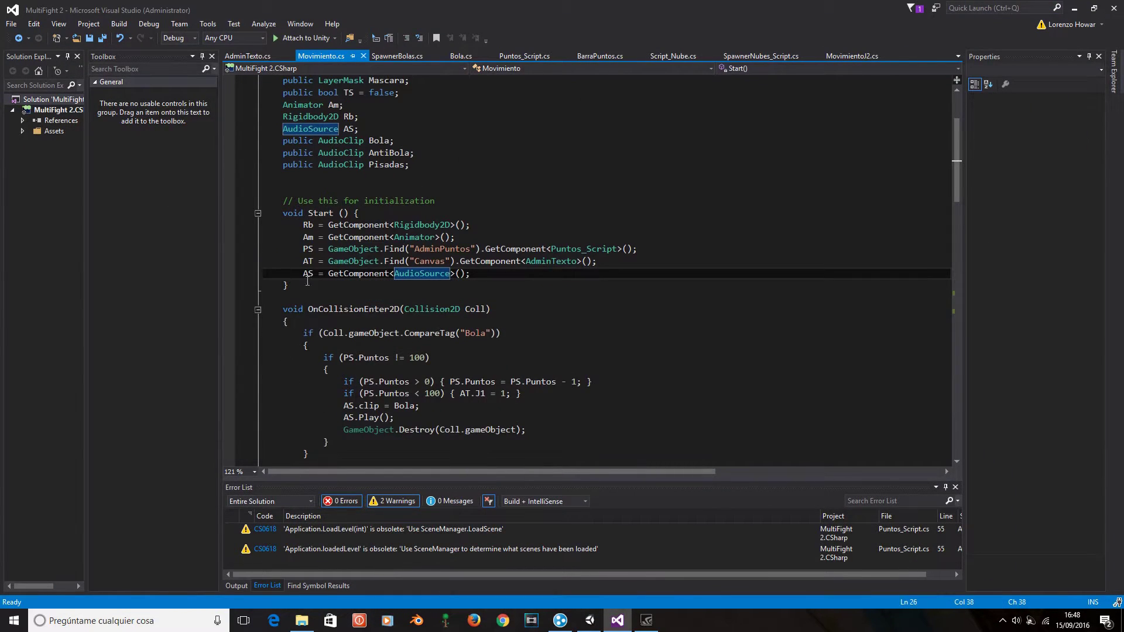
scroll(399, 305, down, 3)
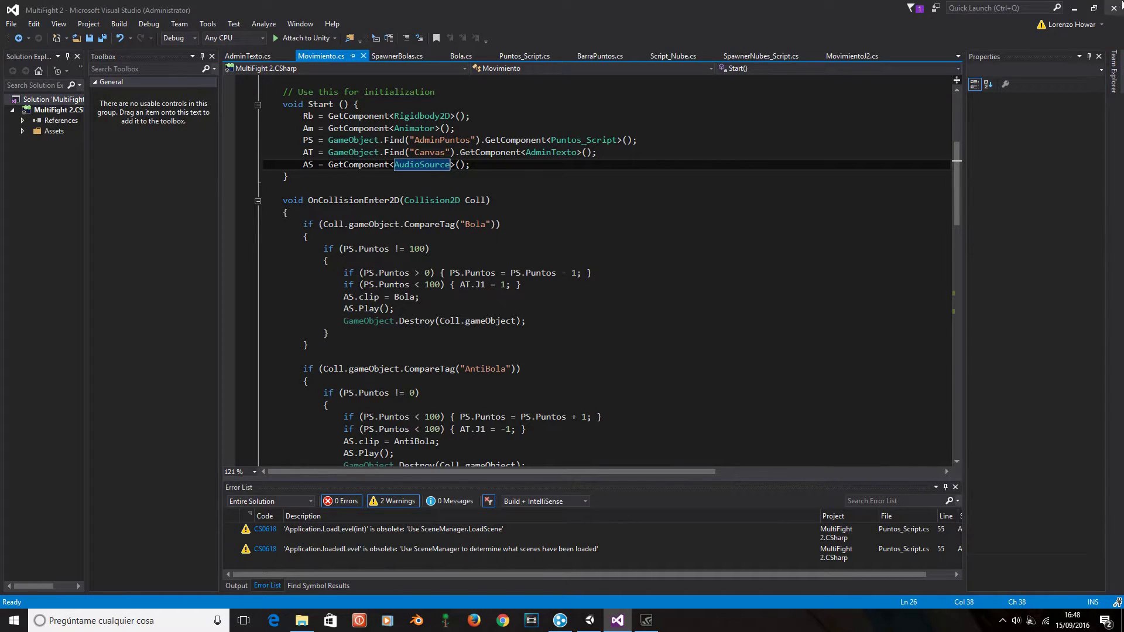
- Compare Movimiento's AudioSource and AudioClip fields with Jugador_1's assigned Bola, AntiBola and Pisadas clips in Unity
click(1075, 8)
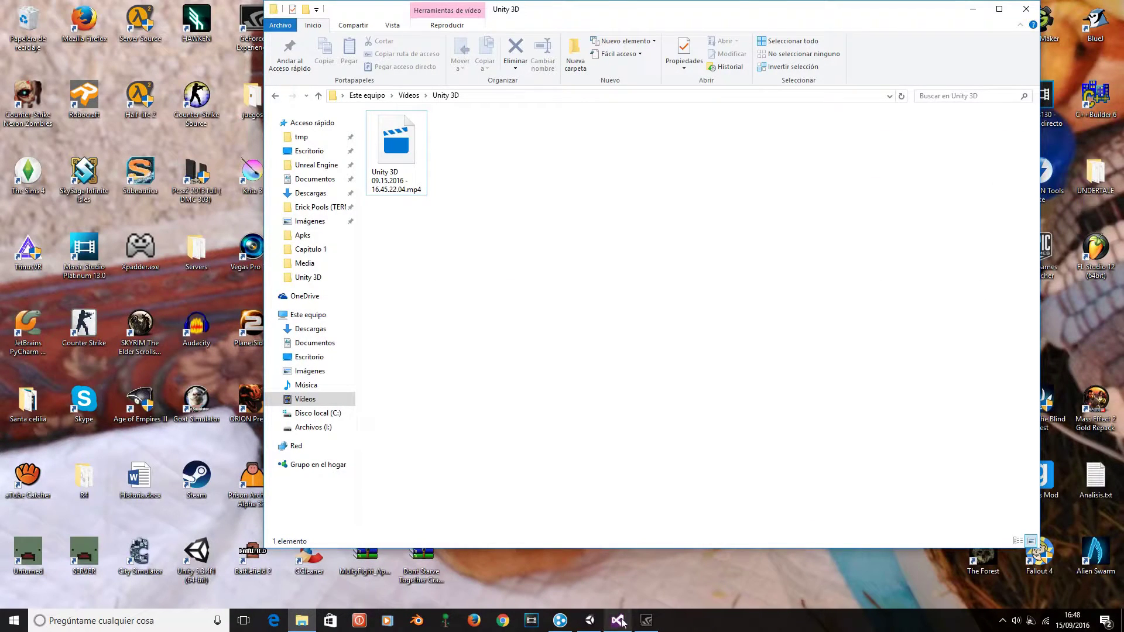
click(590, 621)
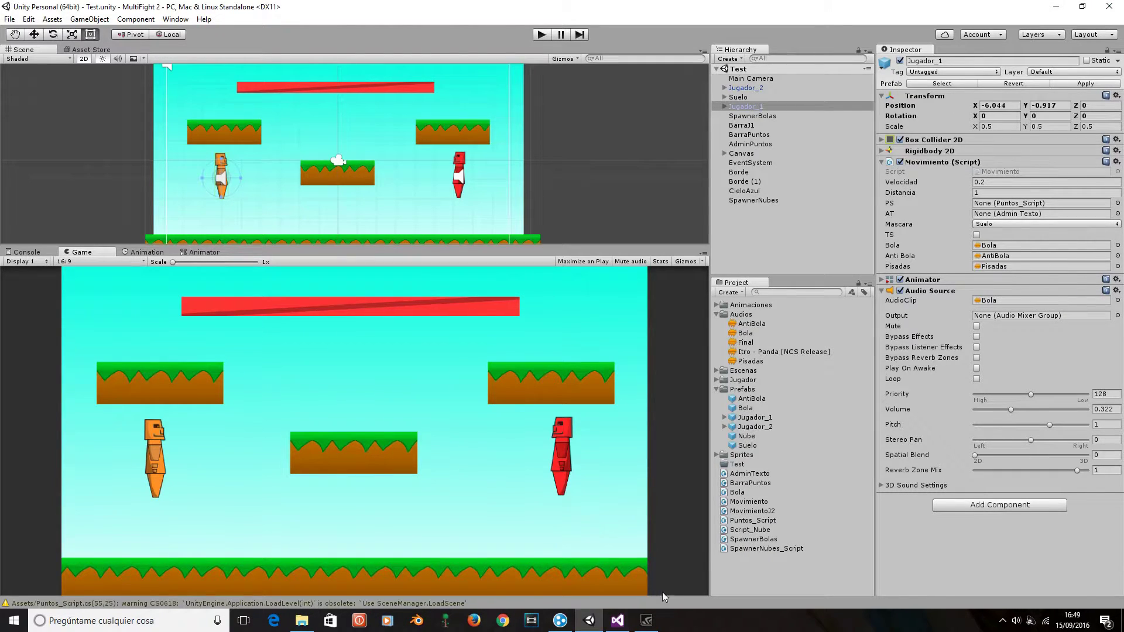
click(618, 621)
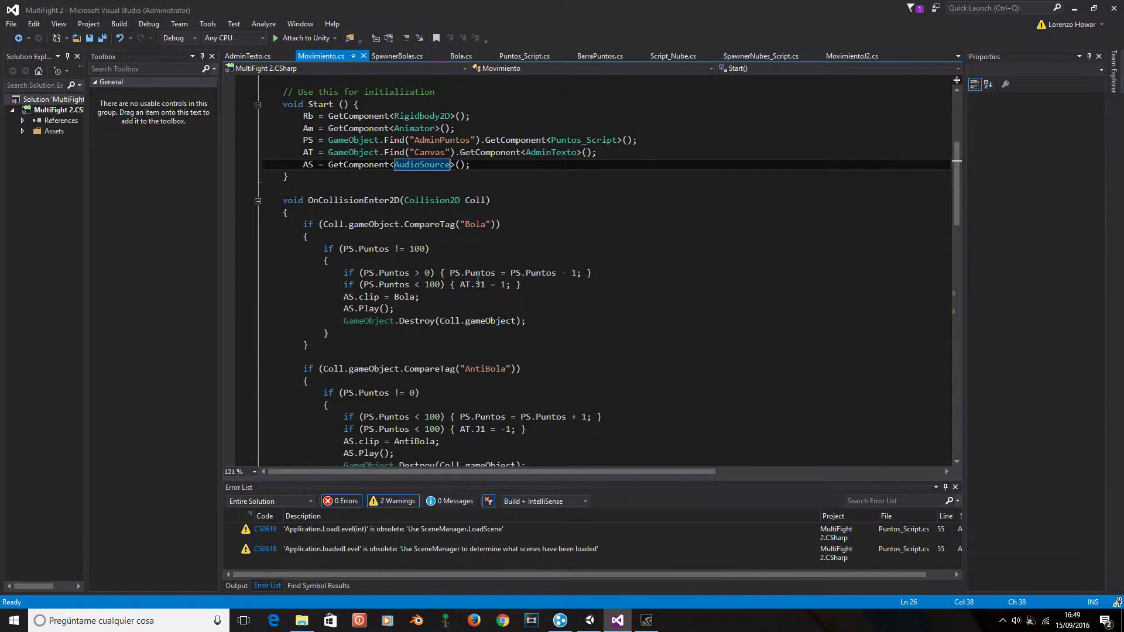
scroll(474, 336, up, 6)
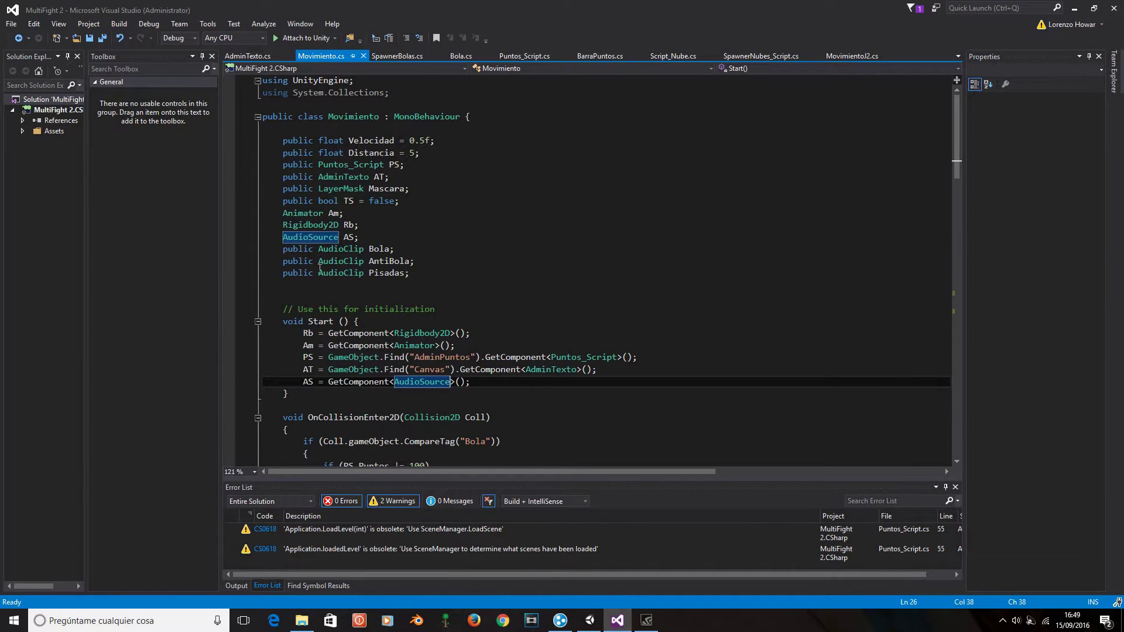
click(590, 621)
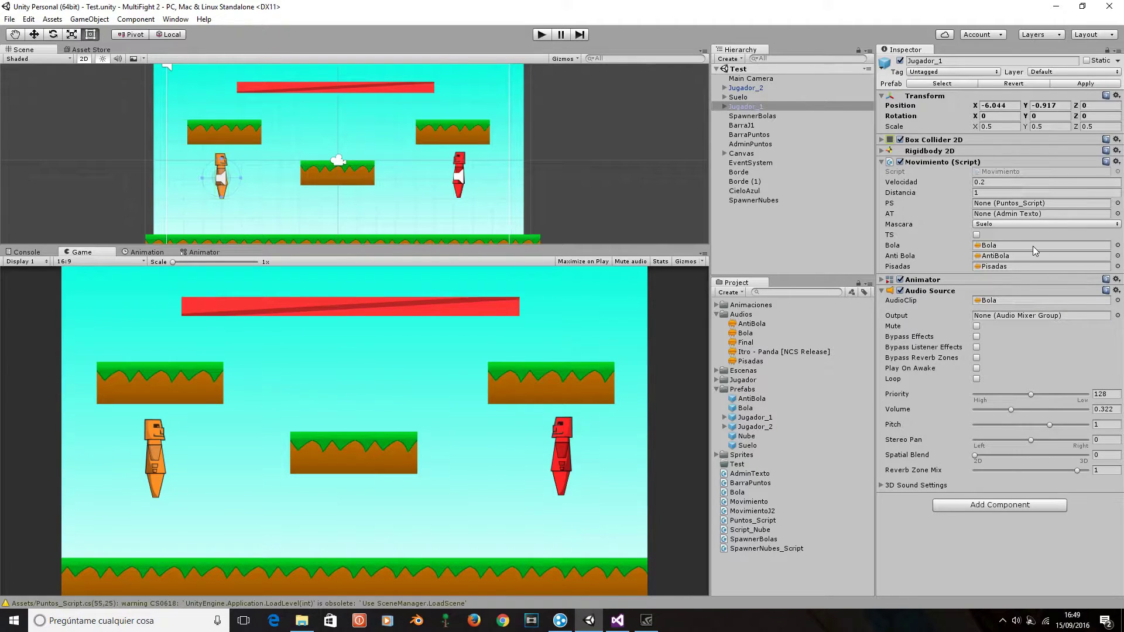
- Trace where Movimiento plays Bola or AntiBola in OnCollisionEnter2D and Pisadas in FixedUpdate
click(1056, 7)
scroll(451, 394, down, 5)
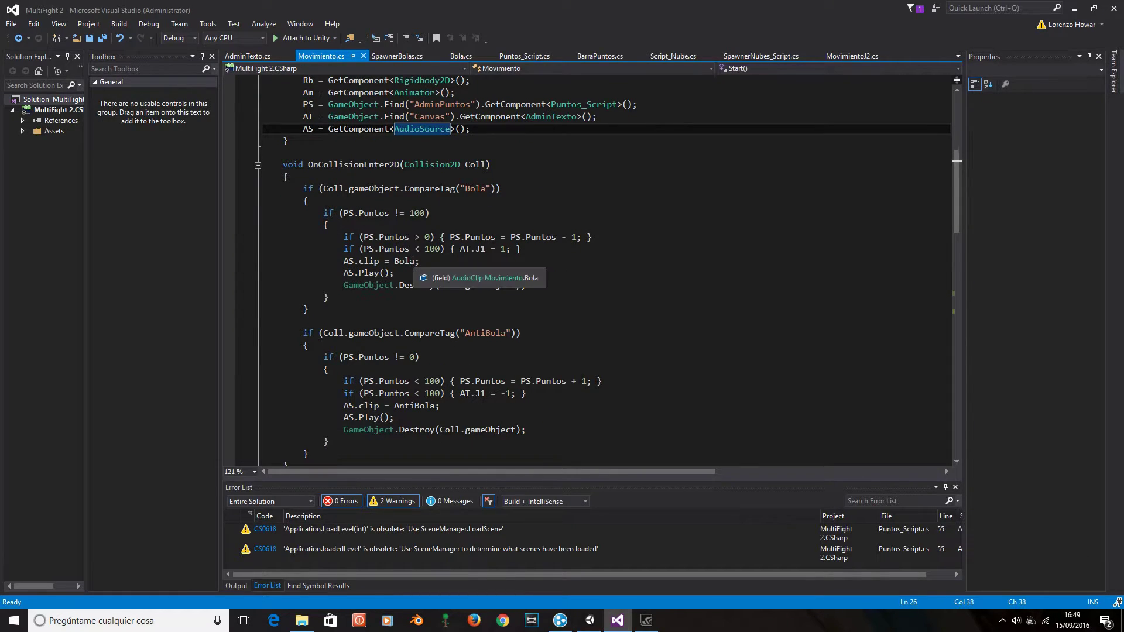
mouse_move(360, 275)
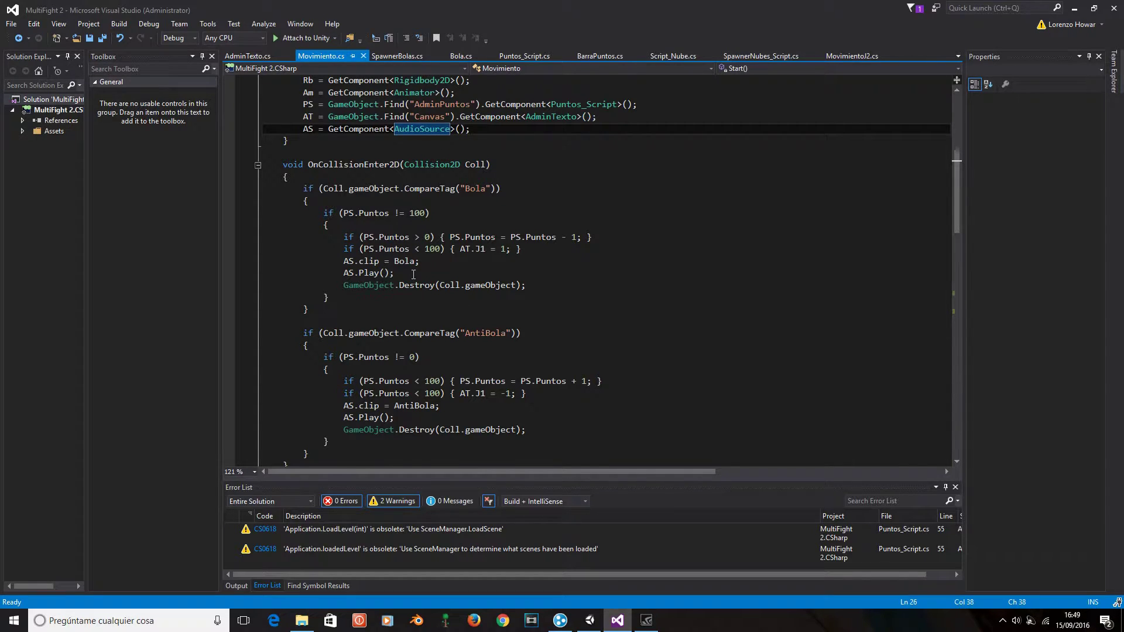
scroll(413, 275, down, 2)
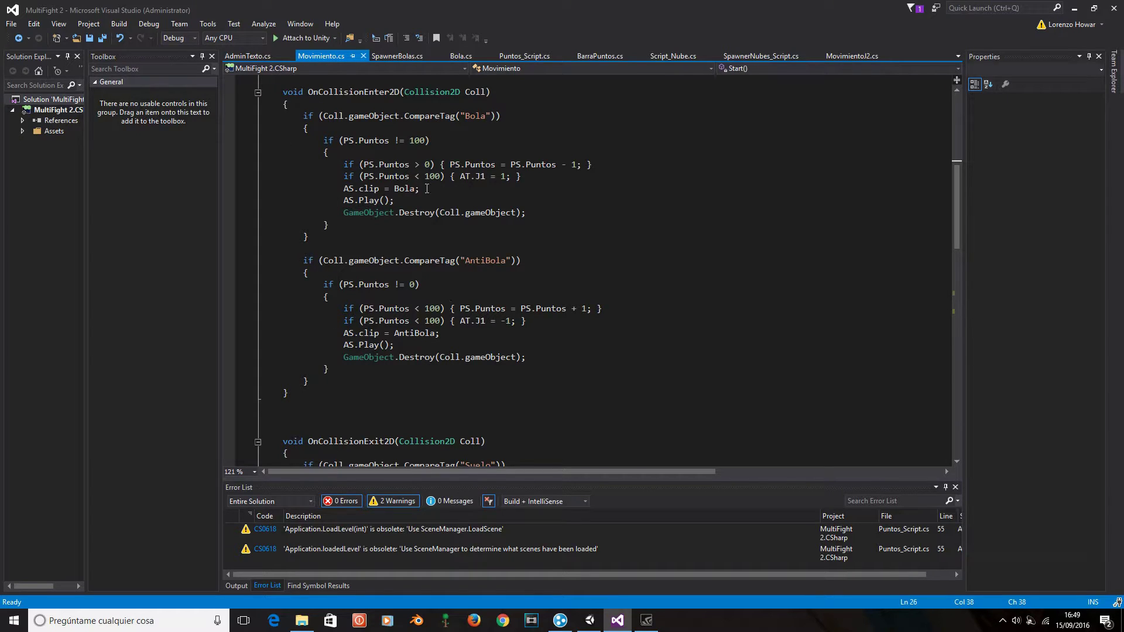
scroll(372, 346, down, 2)
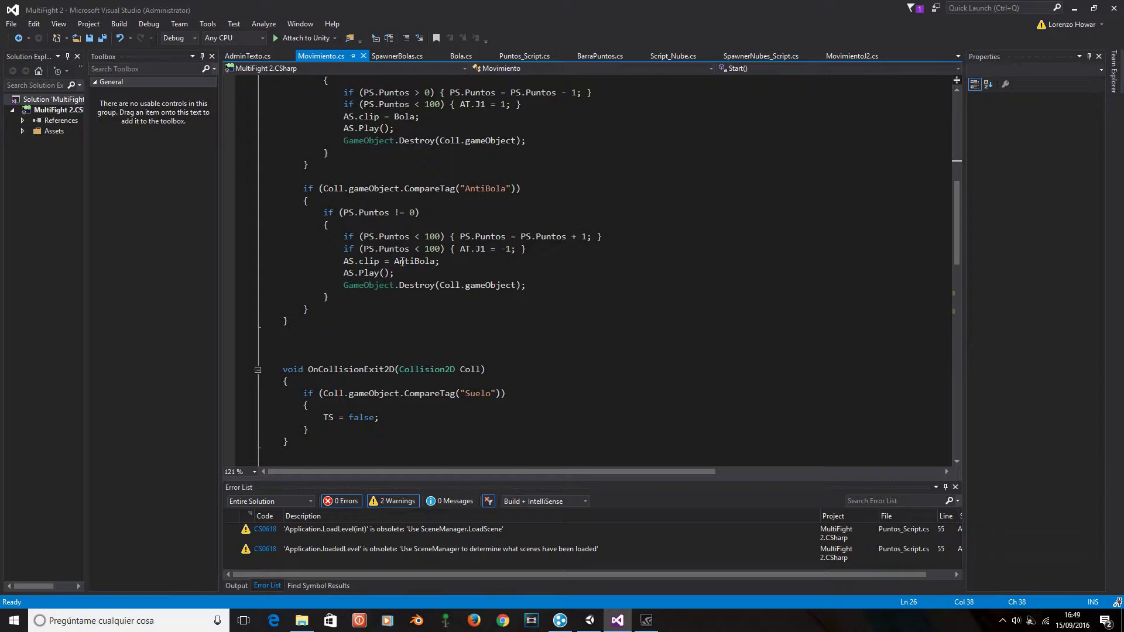
click(398, 261)
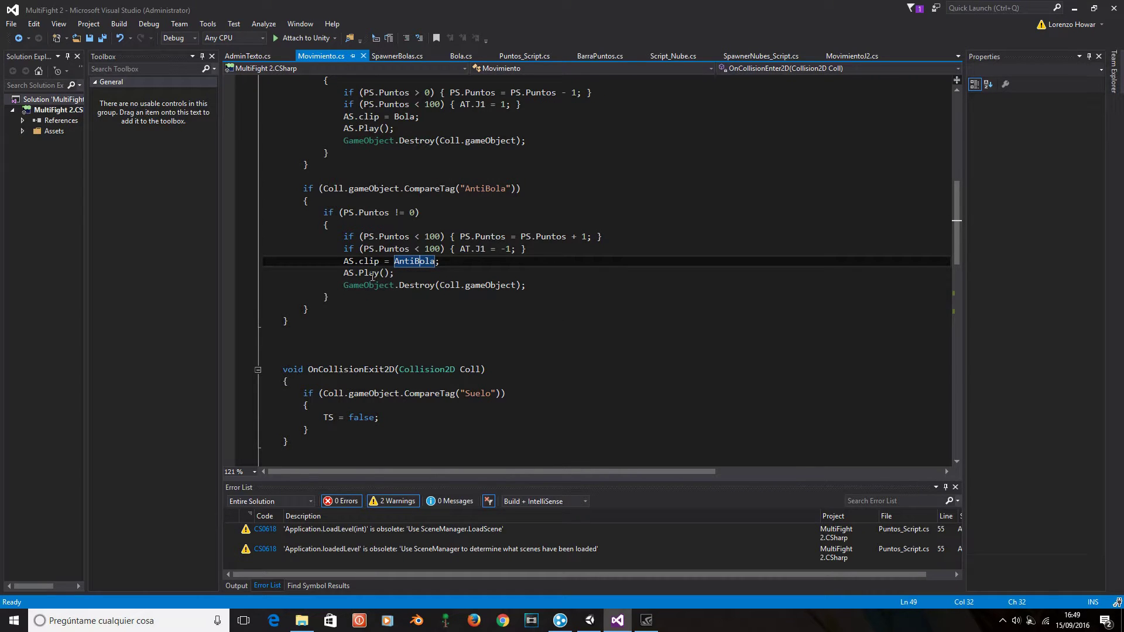
click(375, 273)
scroll(426, 422, down, 4)
- Read the Pisadas footstep logic in FixedUpdate, checking Quick Info for isPlaying
scroll(426, 422, down, 4)
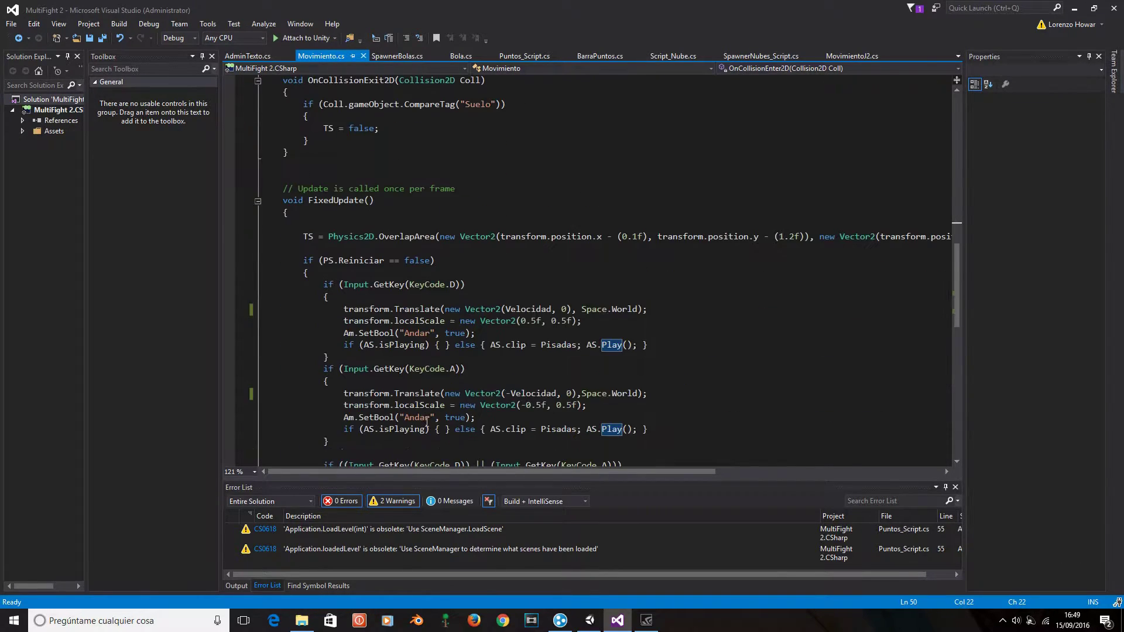
scroll(427, 422, down, 2)
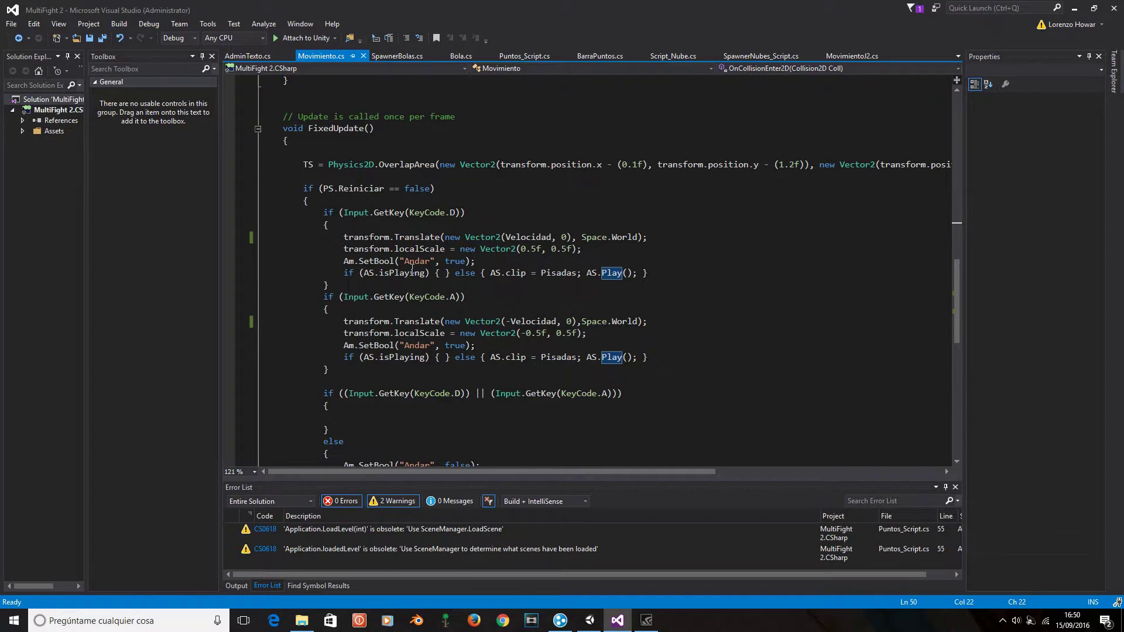
mouse_move(412, 270)
scroll(595, 353, down, 6)
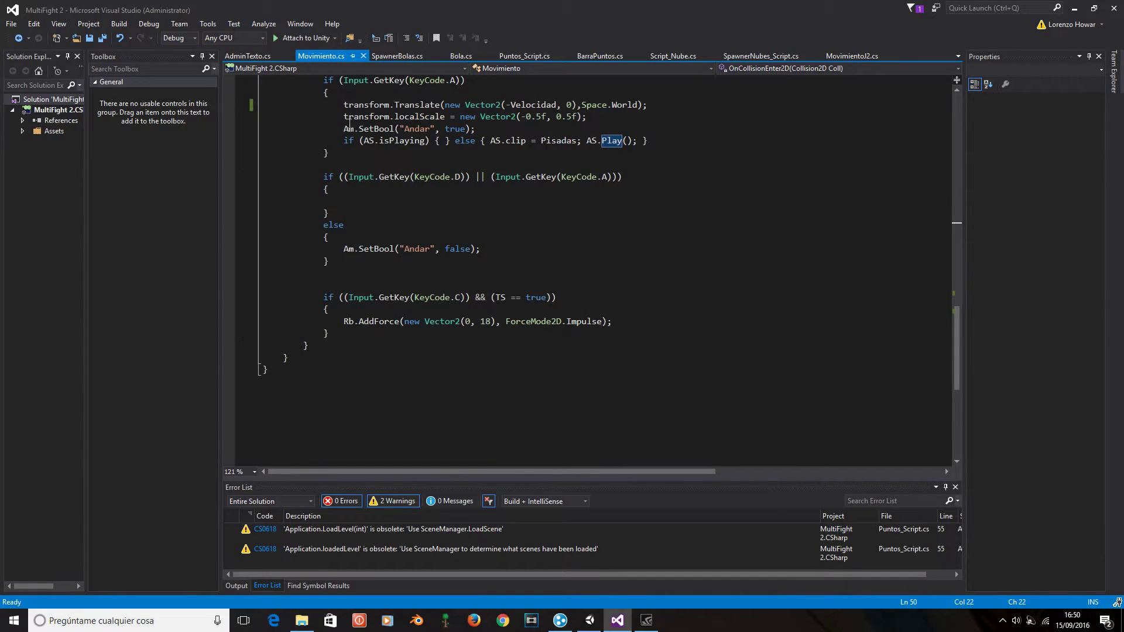
scroll(535, 348, up, 15)
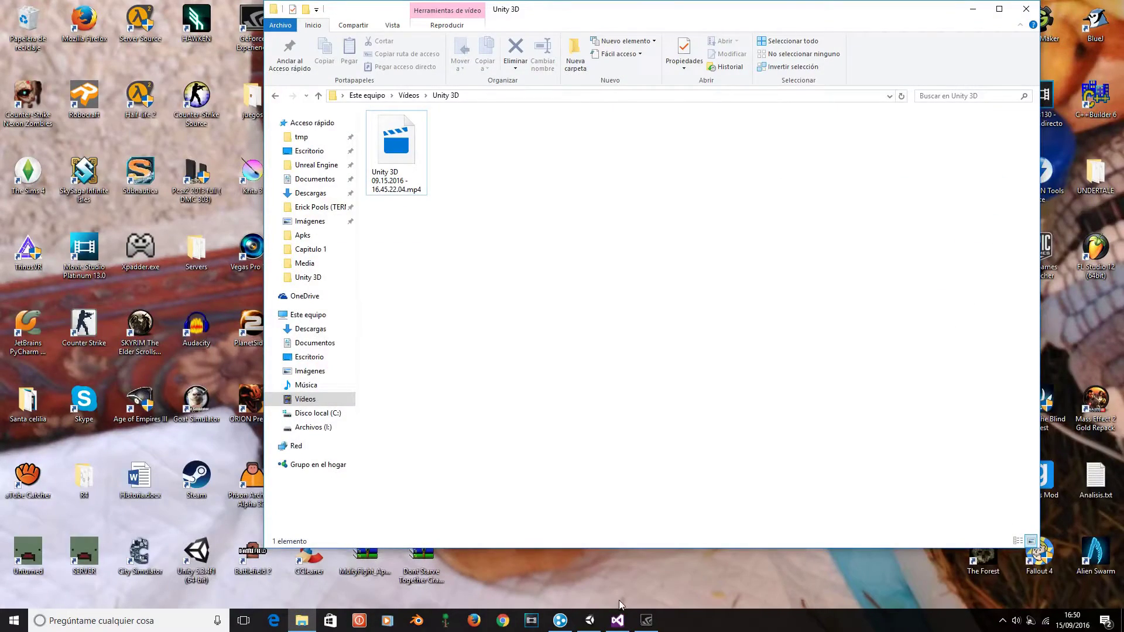
- Inspect Jugador_2's sound clips in Unity, then show AdminPuntos with Puntos_Script and its Final clip
click(590, 620)
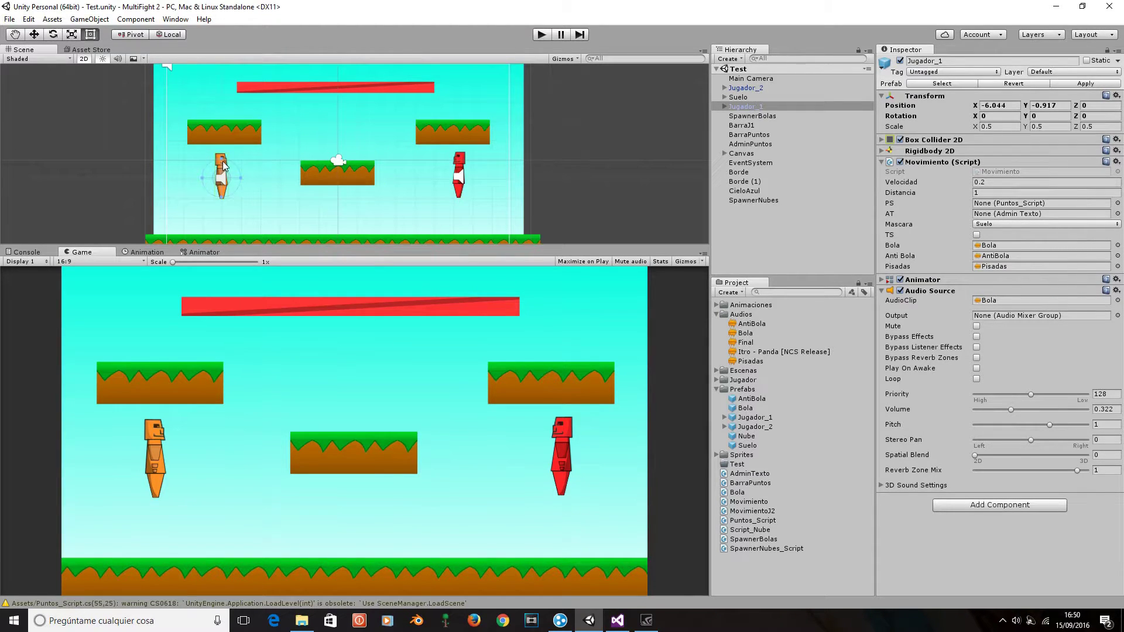
click(462, 180)
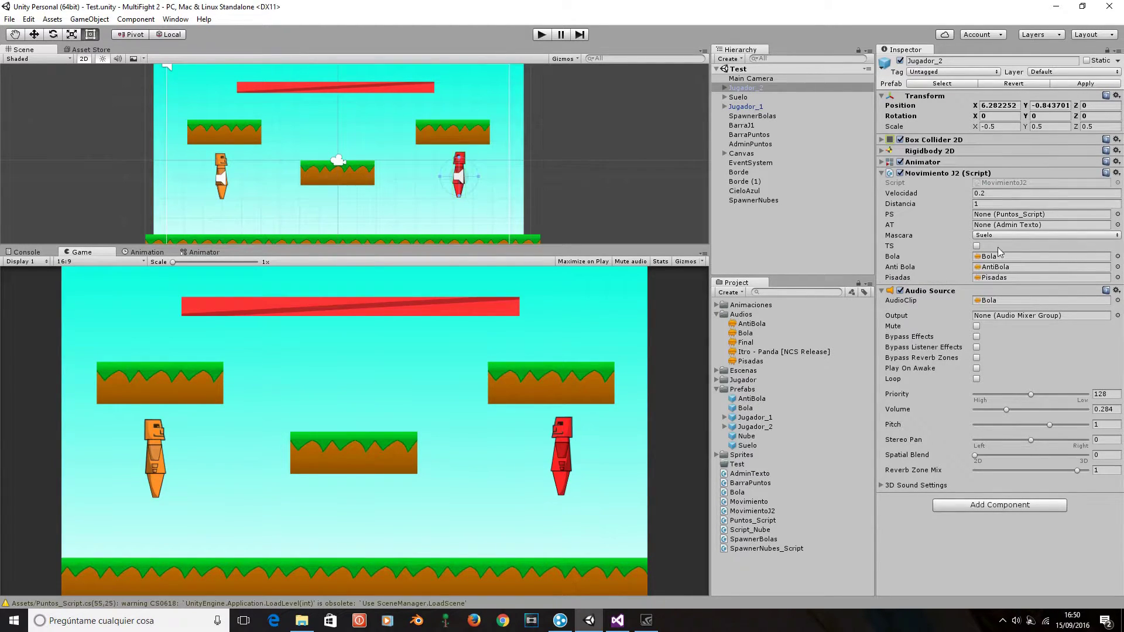
scroll(472, 180, up, 4)
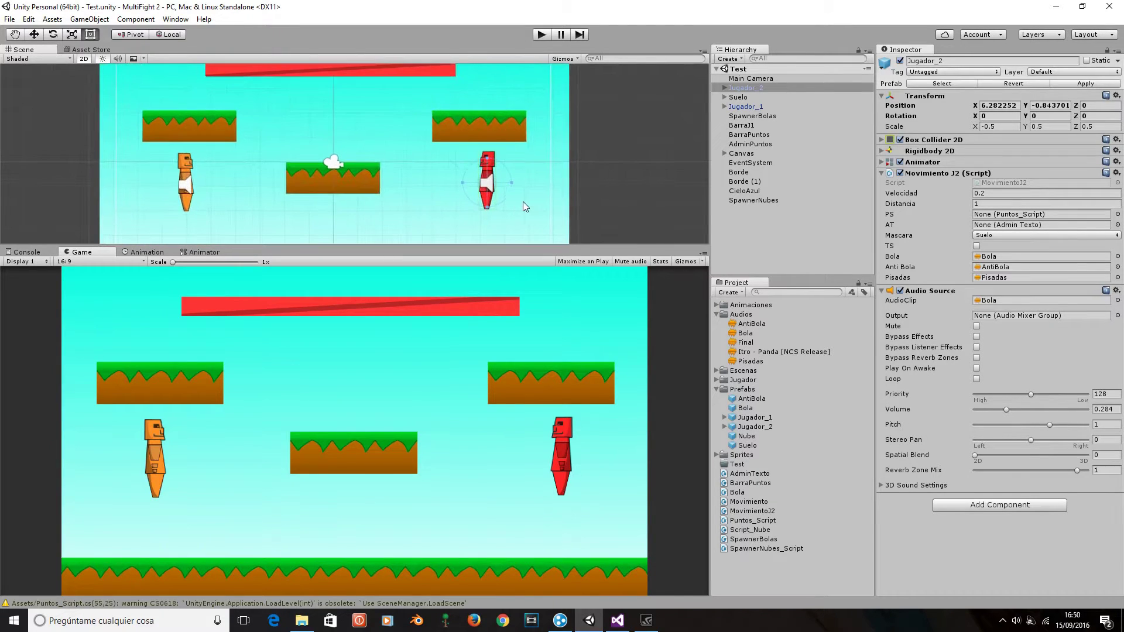
middle_drag(573, 198, 510, 179)
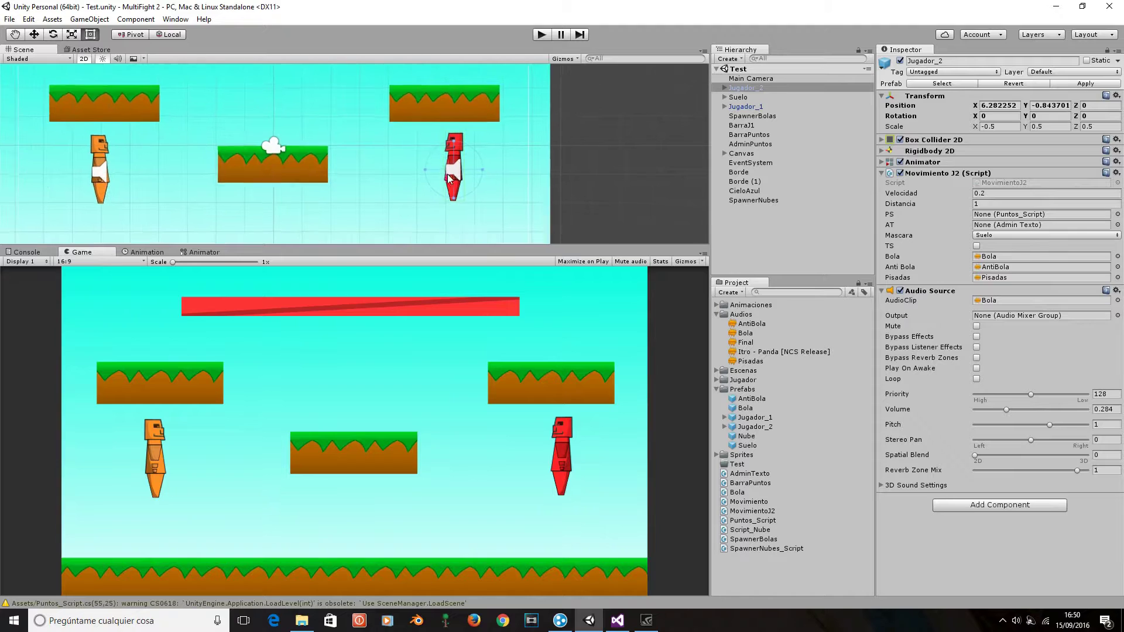
scroll(445, 177, down, 3)
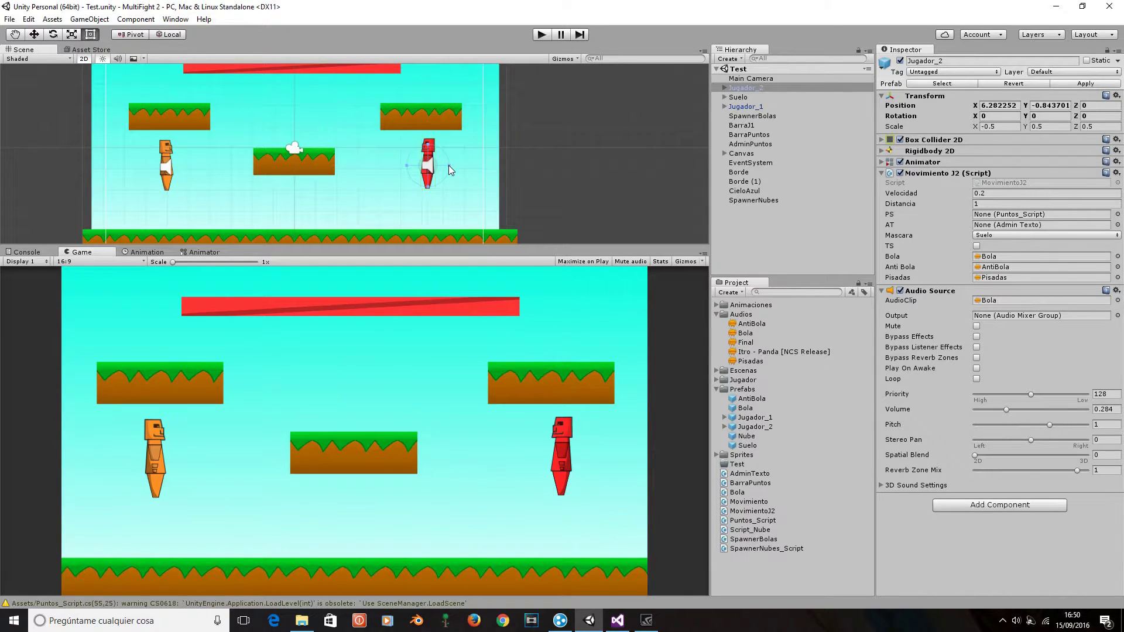
scroll(449, 166, down, 4)
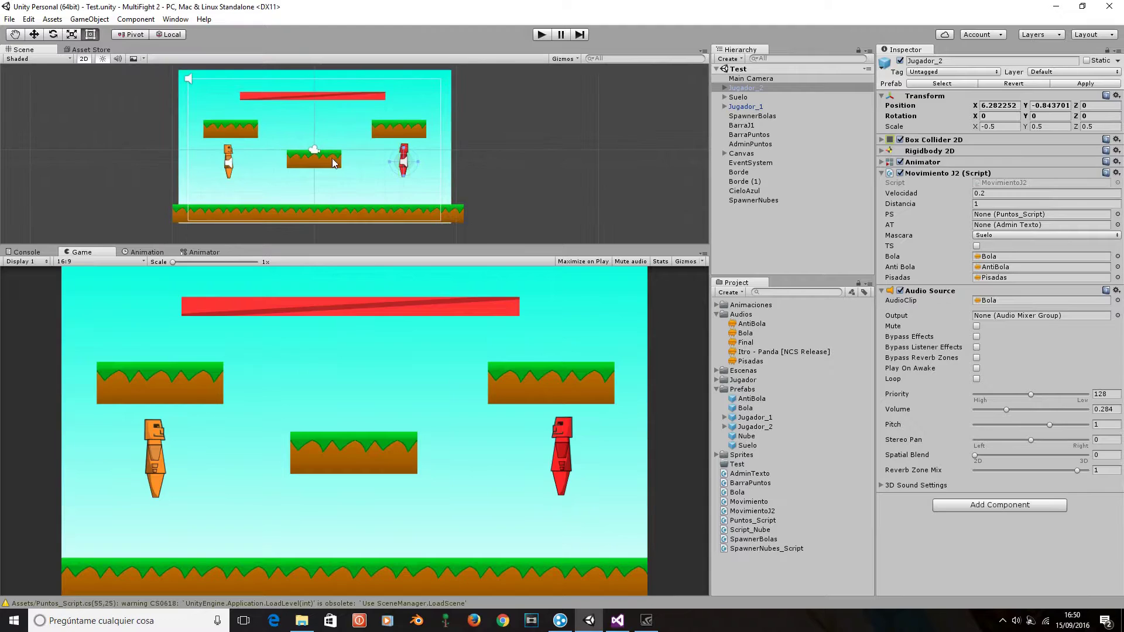
middle_drag(332, 158, 442, 206)
click(267, 110)
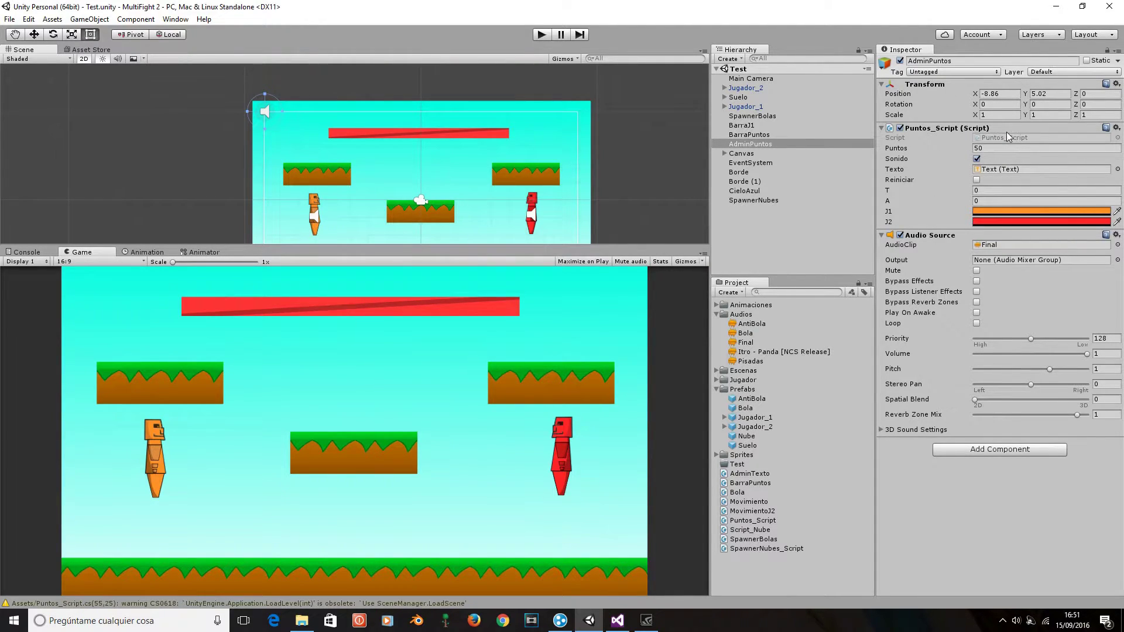
click(539, 37)
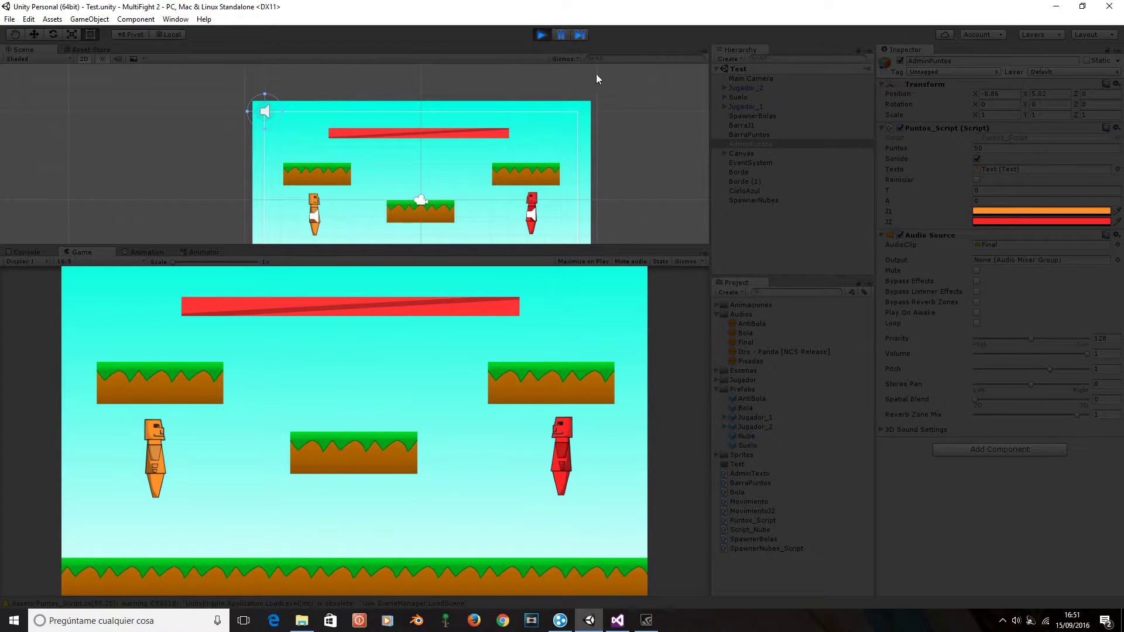
click(1004, 148)
text(100)
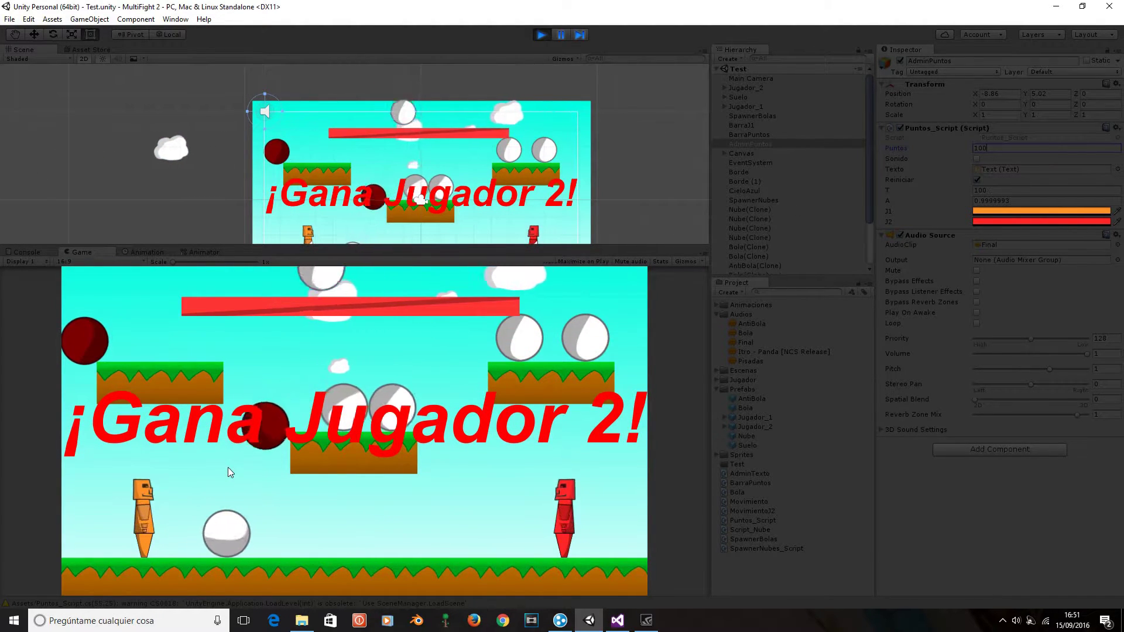
click(545, 34)
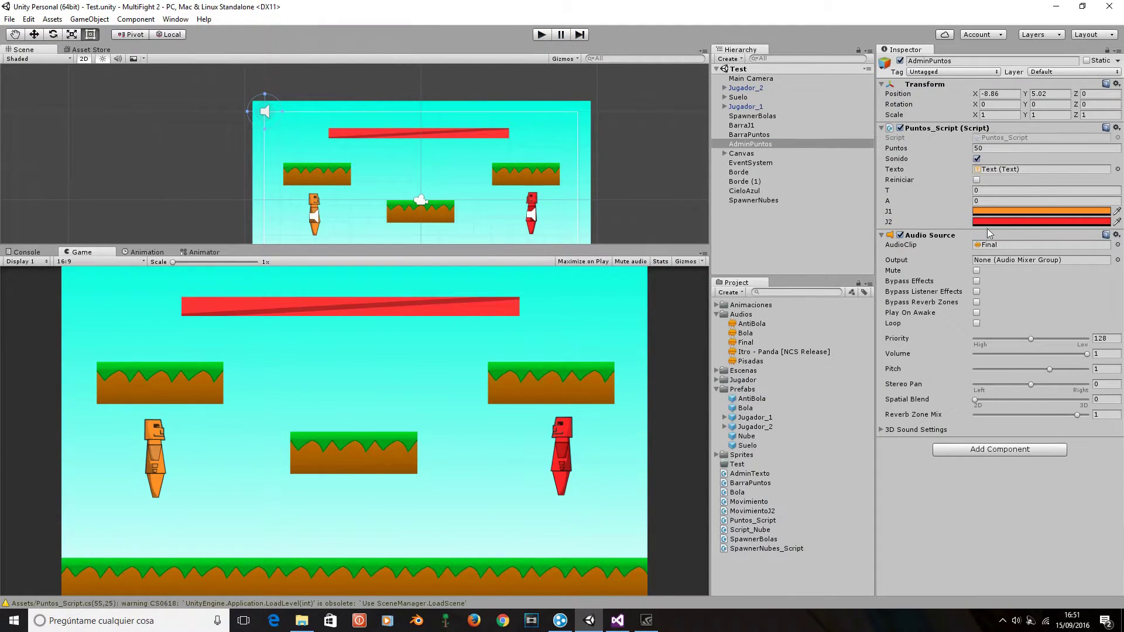
- Open Puntos_Script.cs and read how Update() plays the end-of-game sound
click(618, 621)
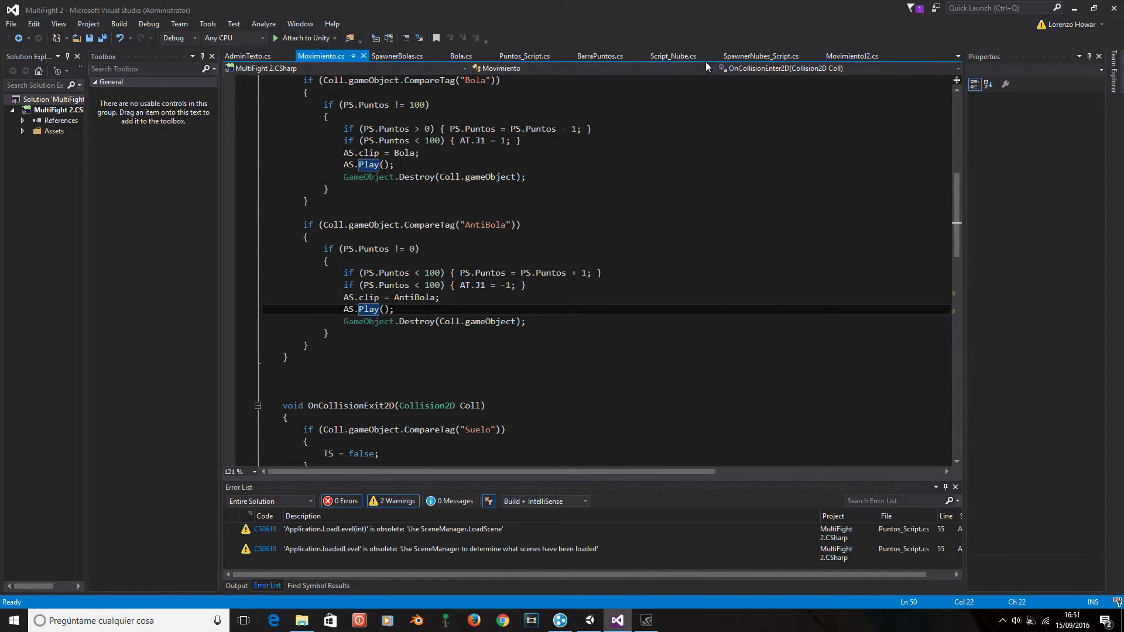
click(536, 57)
scroll(500, 294, down, 2)
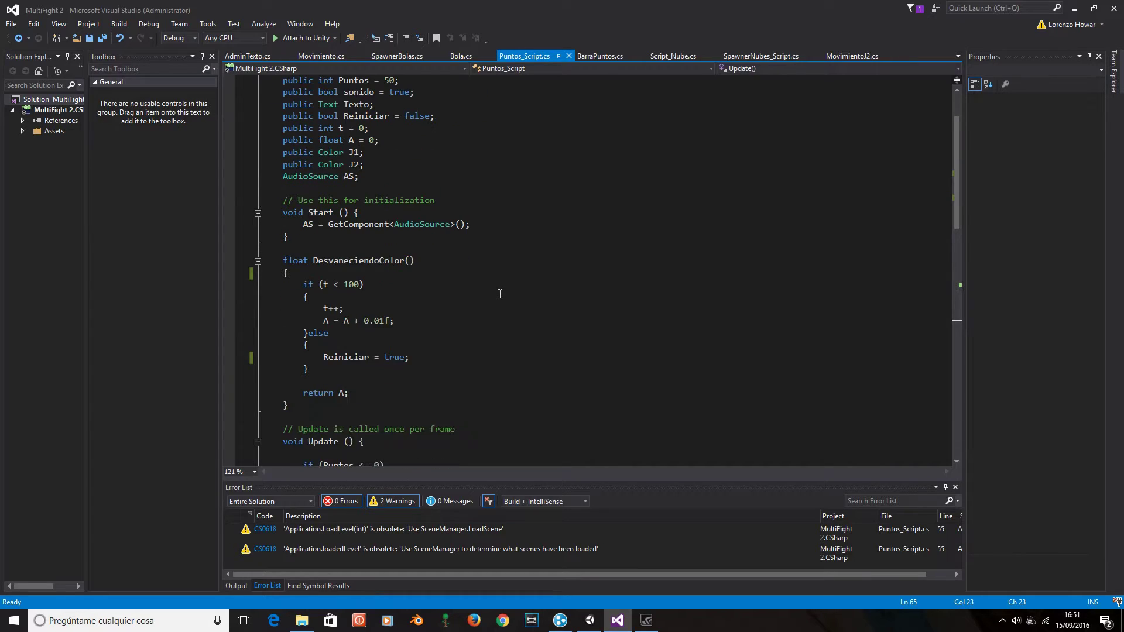
scroll(409, 242, down, 4)
scroll(387, 241, down, 2)
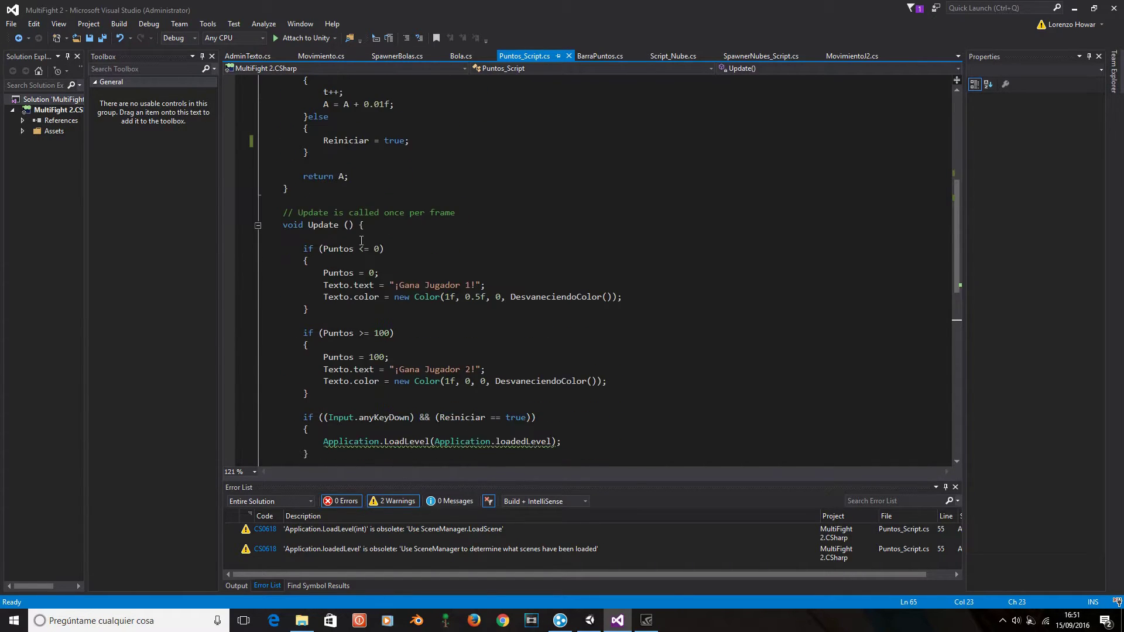
scroll(362, 240, down, 3)
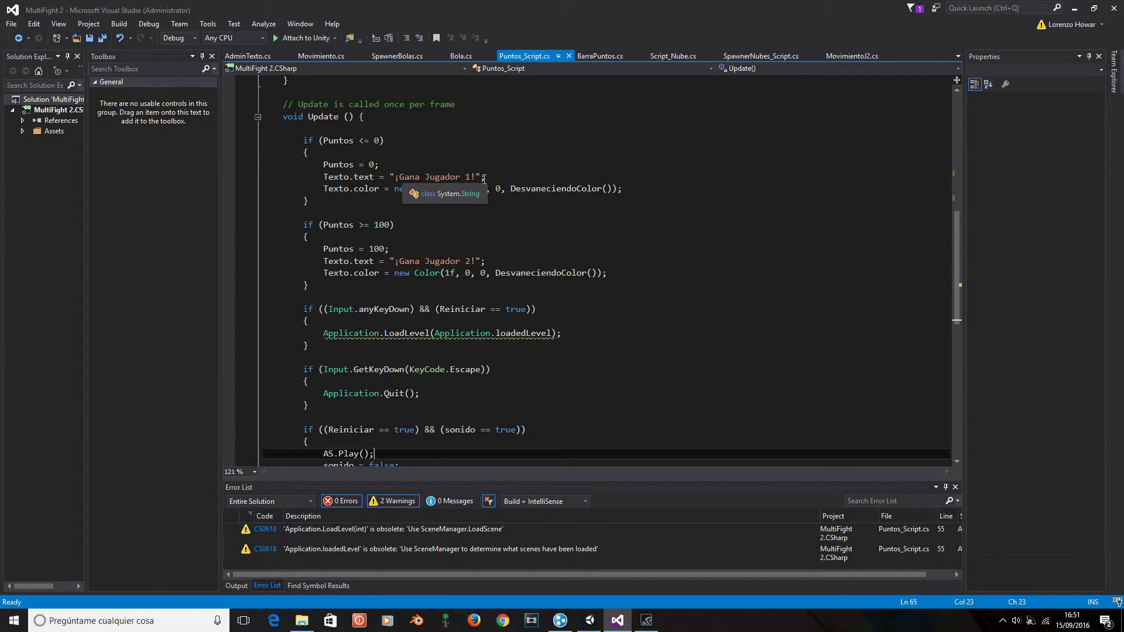
- Return to the field declarations and find all references to the Texto field
scroll(445, 210, up, 1)
scroll(408, 249, up, 10)
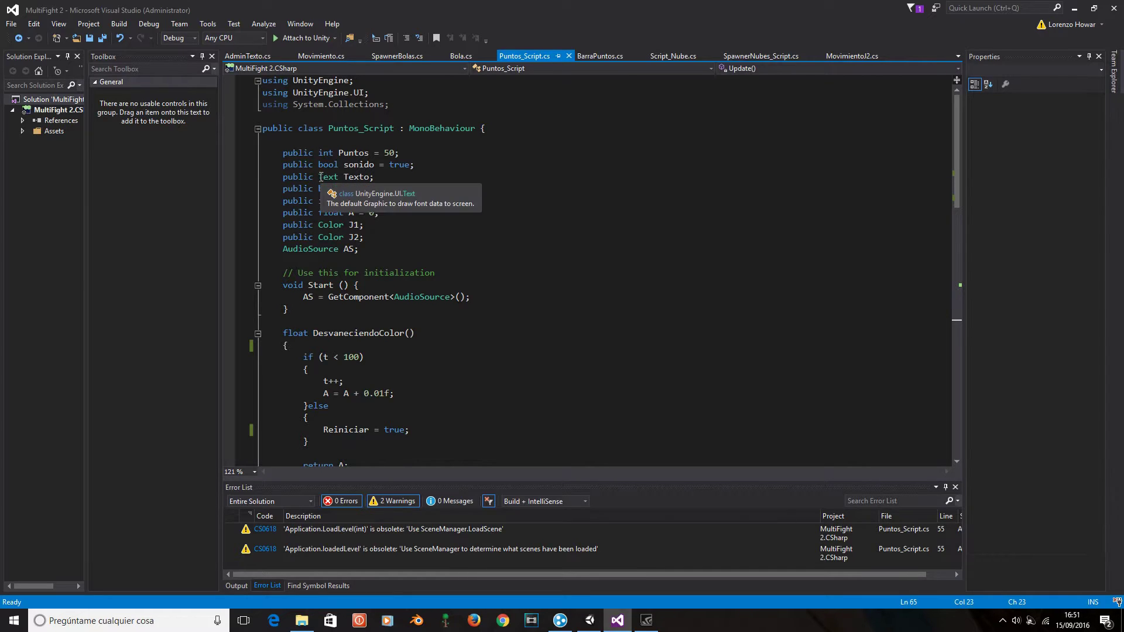
drag(319, 177, 340, 177)
click(349, 177)
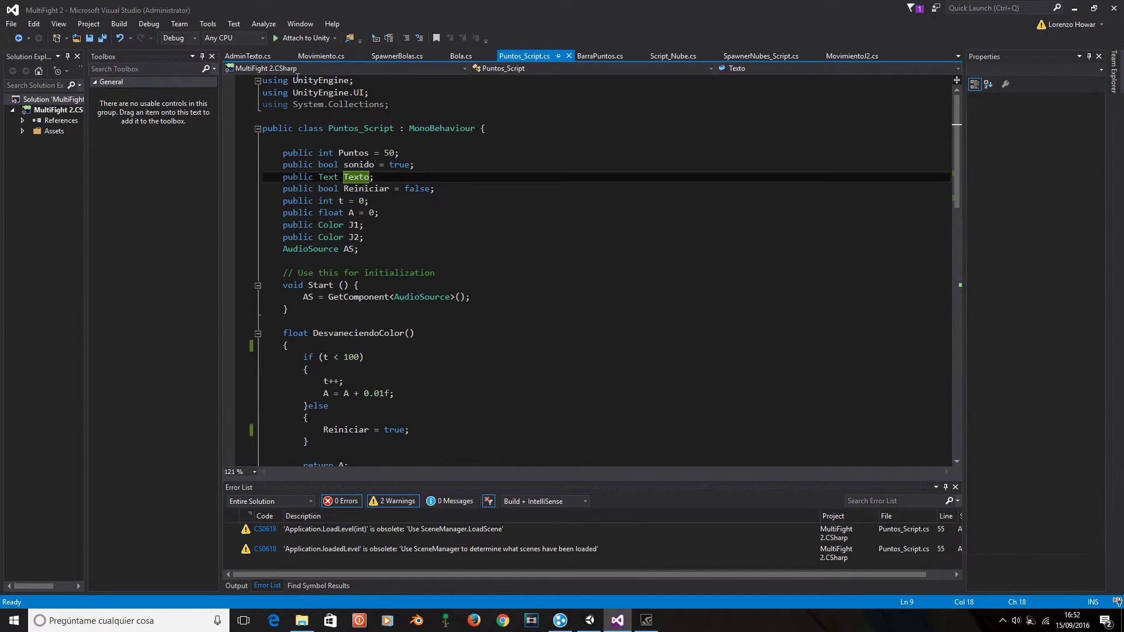
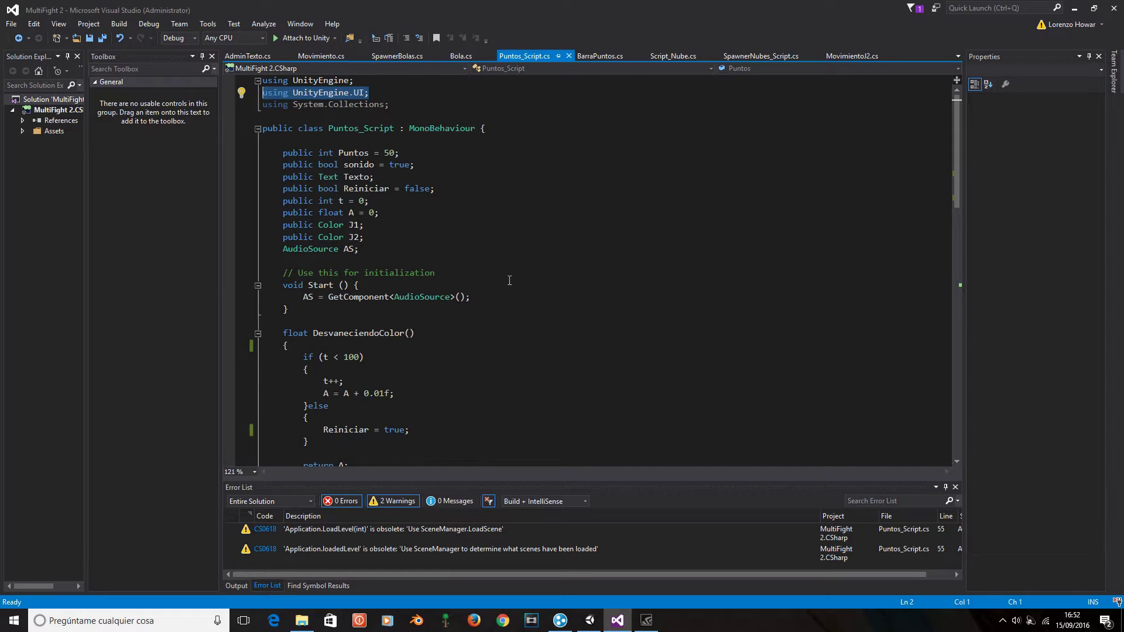
- Check the public Text field Texto in Puntos_Script.cs, then return to the Unity editor
click(368, 180)
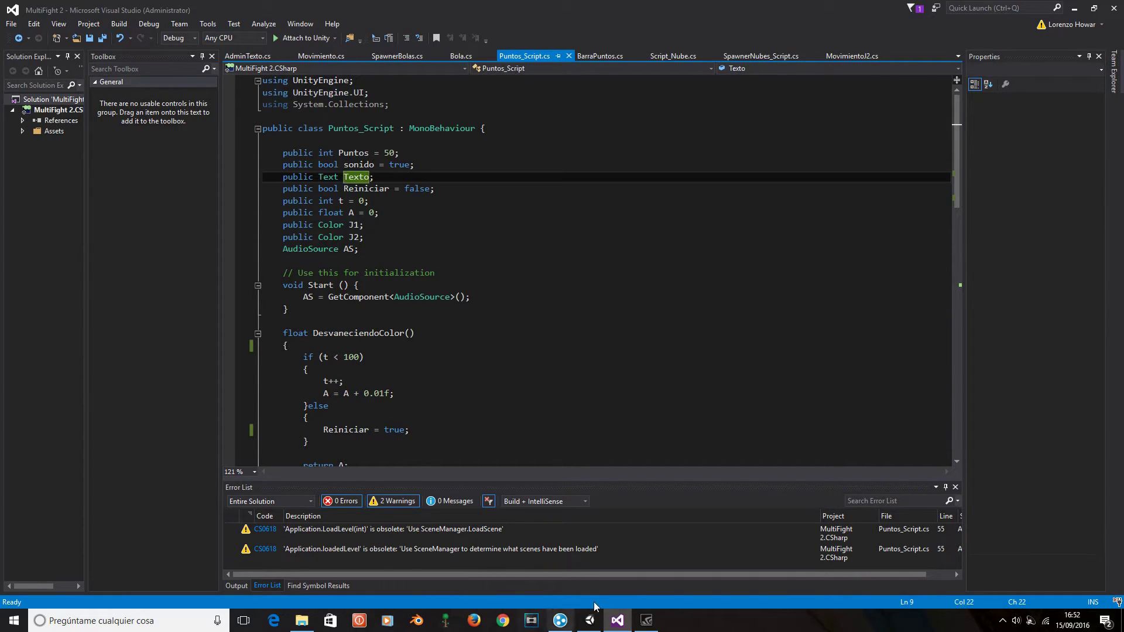
click(590, 620)
- Expand the Canvas in the Hierarchy to reveal J1_Text, J2_Text and Text, and select Text
scroll(336, 102, down, 1)
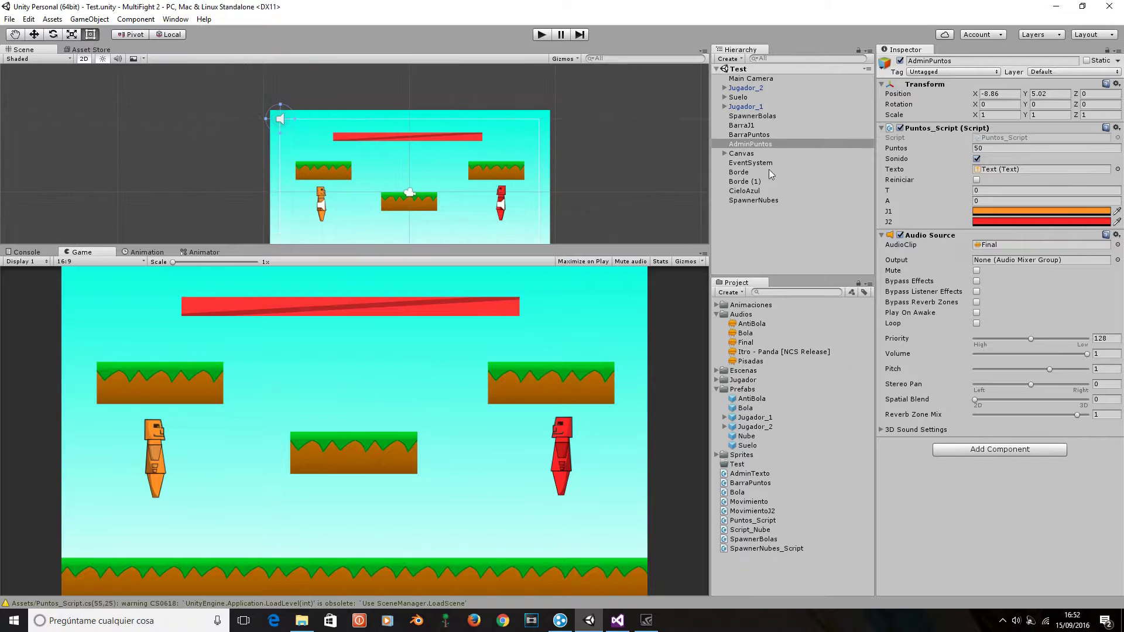
click(735, 154)
click(725, 154)
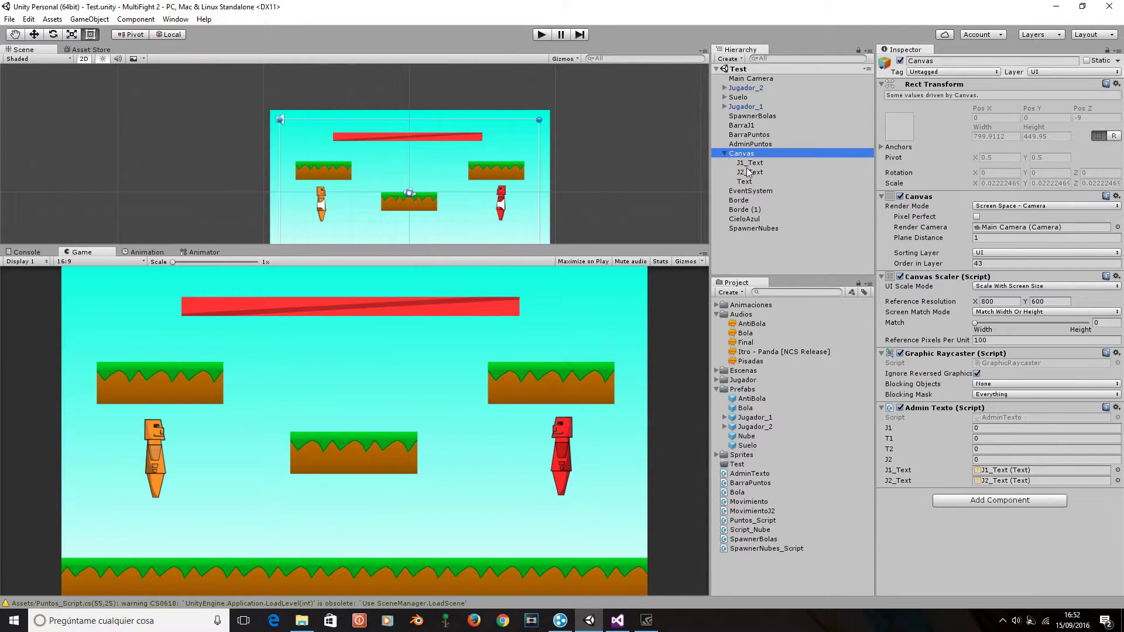
click(758, 175)
click(758, 183)
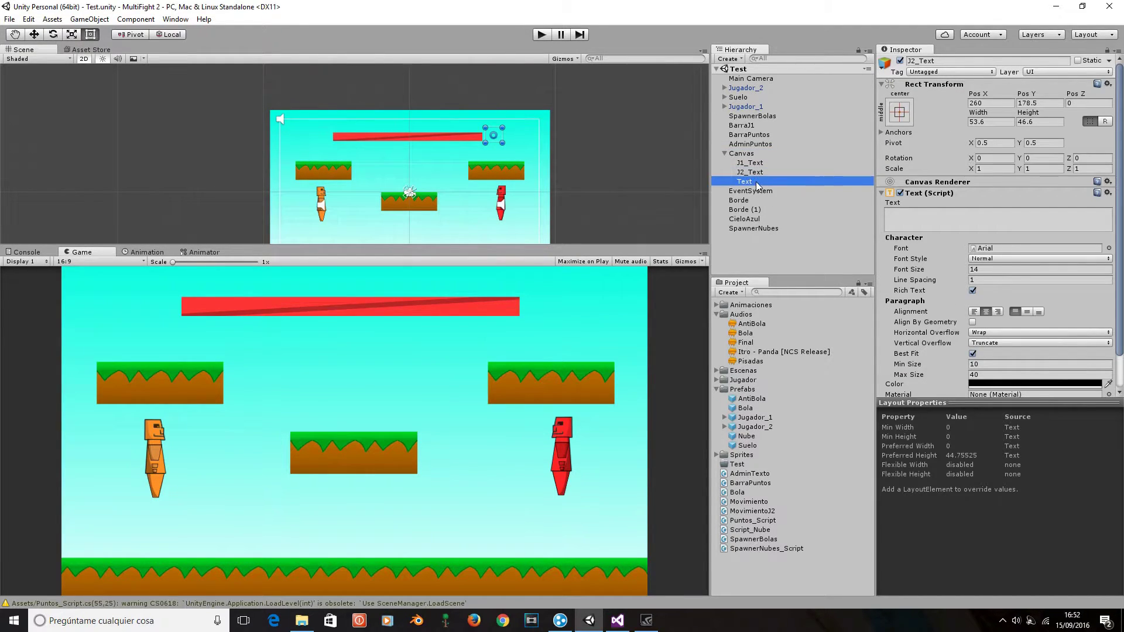
scroll(996, 293, down, 3)
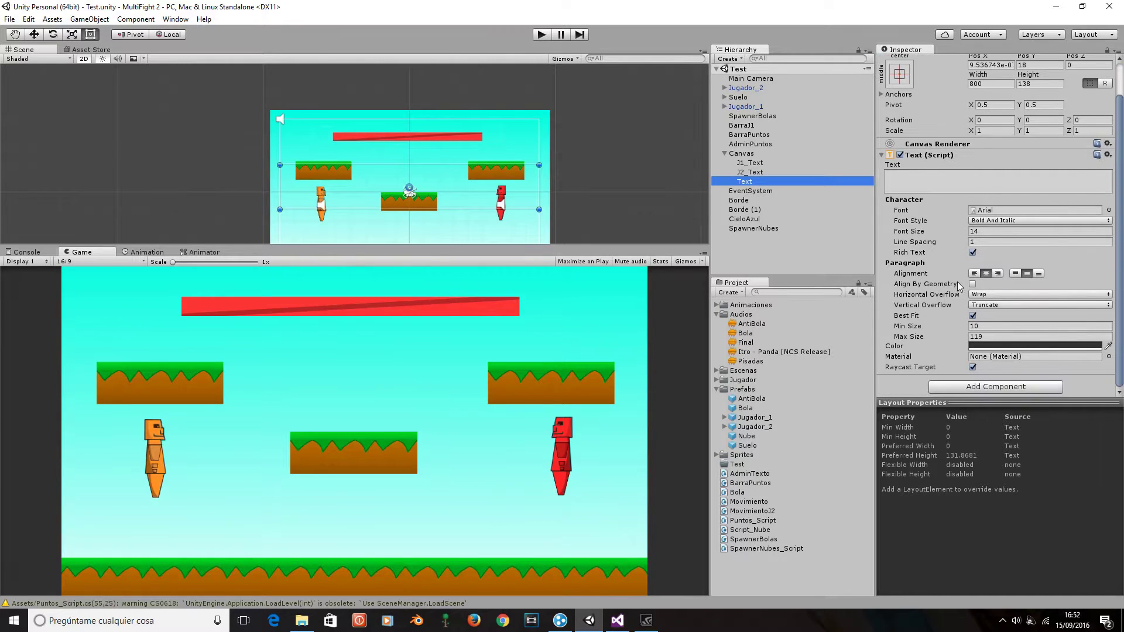
scroll(539, 217, down, 3)
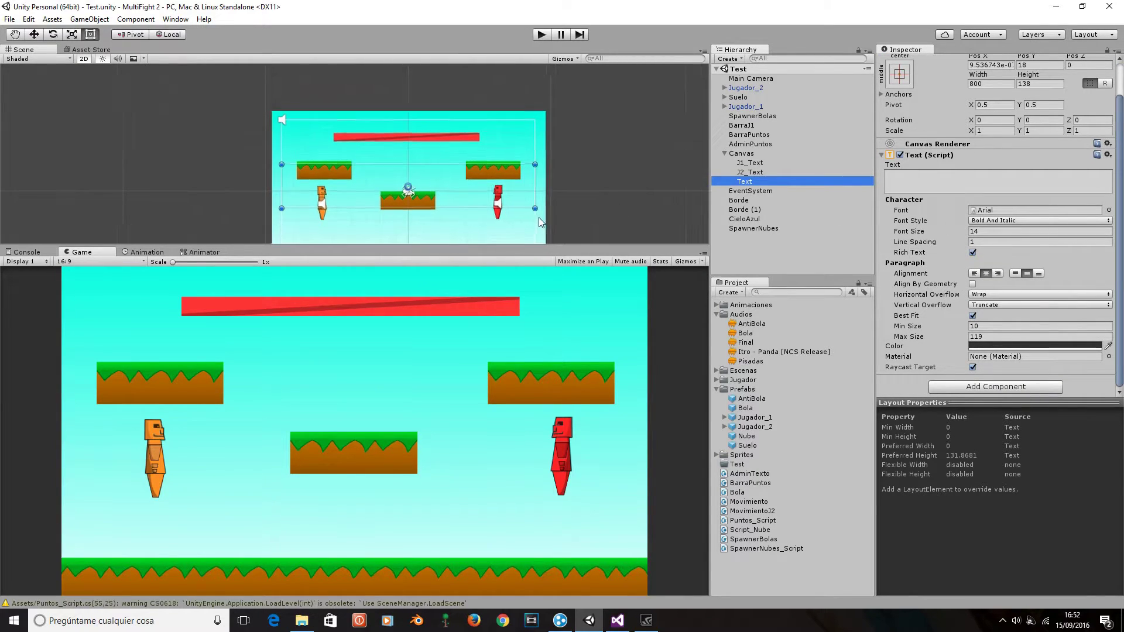
- Type test text 'hgfgfhf' into the Text object's content and erase it again
click(910, 179)
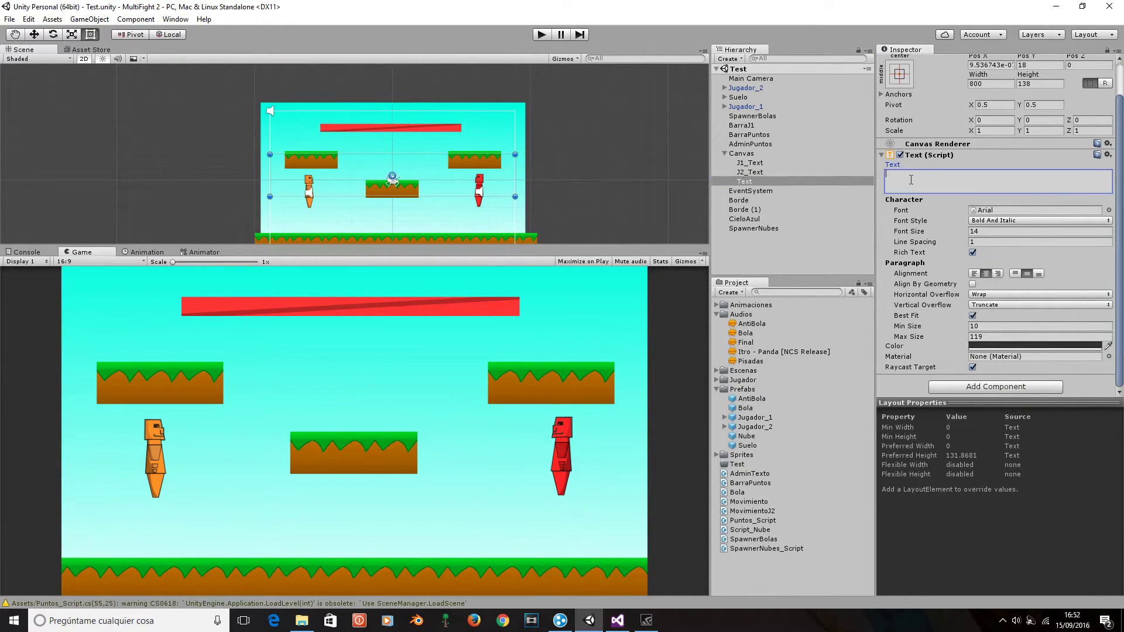
text(hgfgfhf)
key(BackSpace)
key(BackSpace)
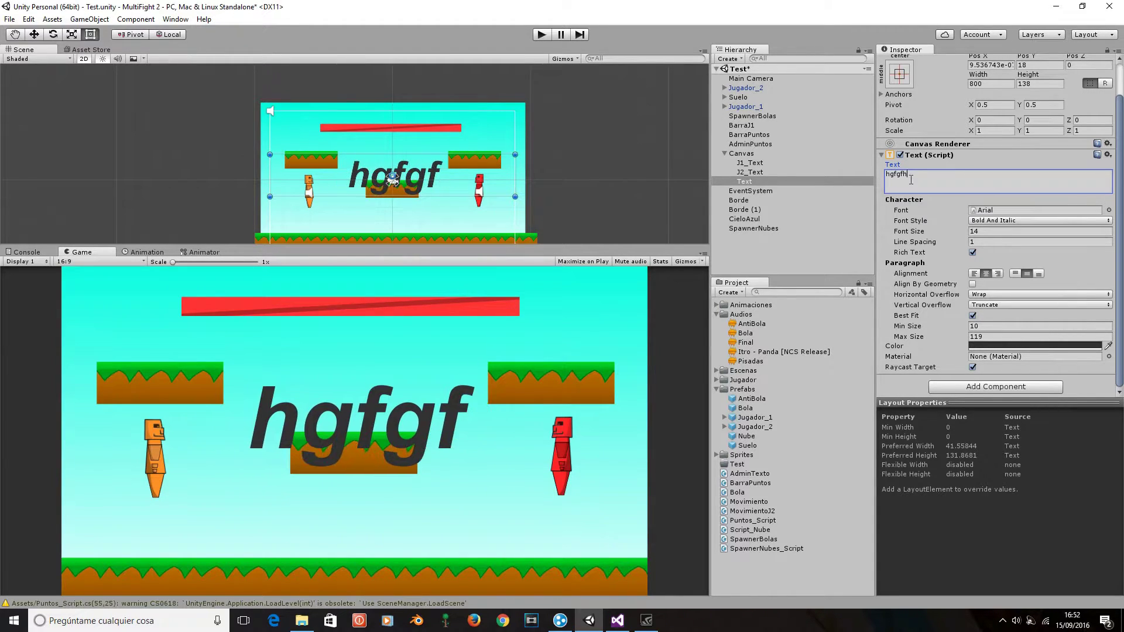
key(BackSpace)
key(BackSpace)
key(BackSpace)
key(BackSpace)
key(BackSpace)
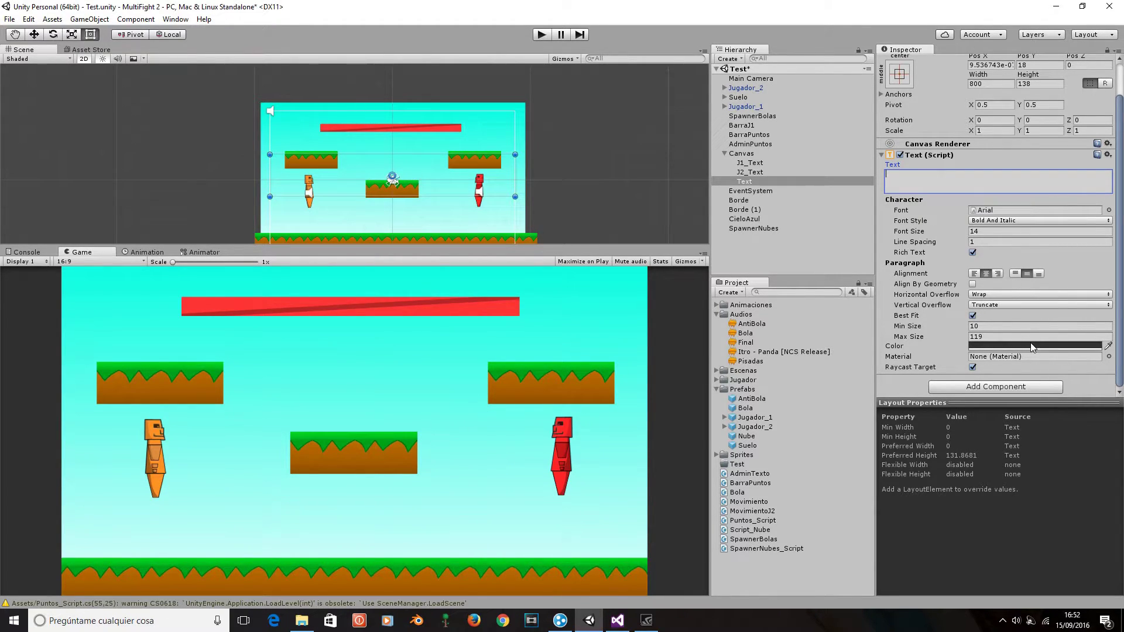
click(761, 153)
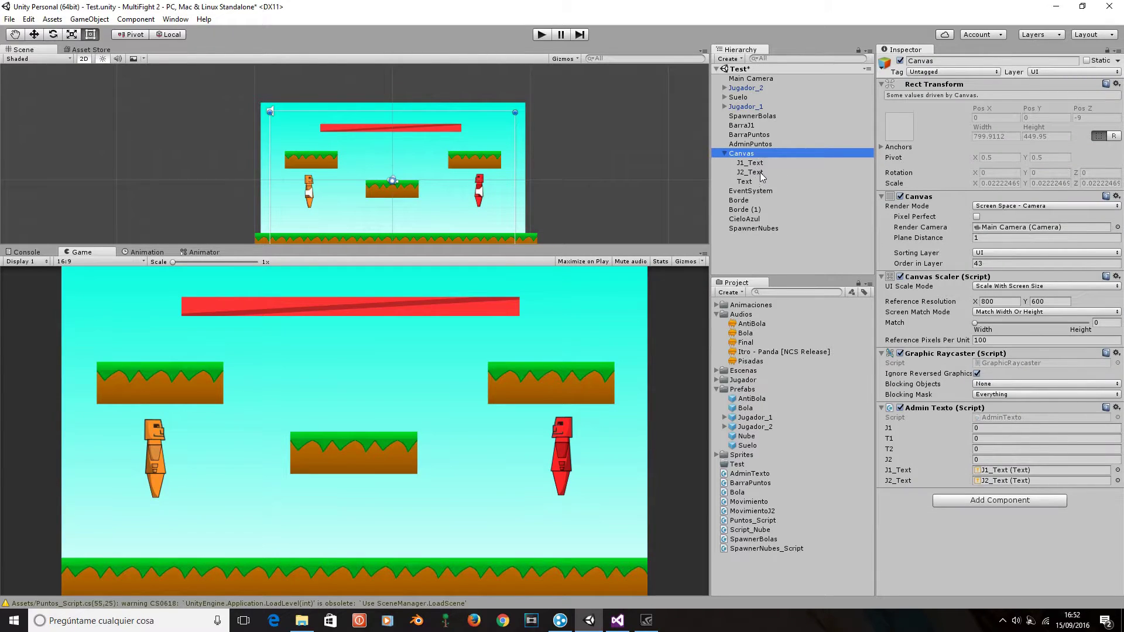
click(760, 172)
- Look at the GameObject > UI > Text option, then dismiss it without creating anything
click(754, 181)
click(89, 19)
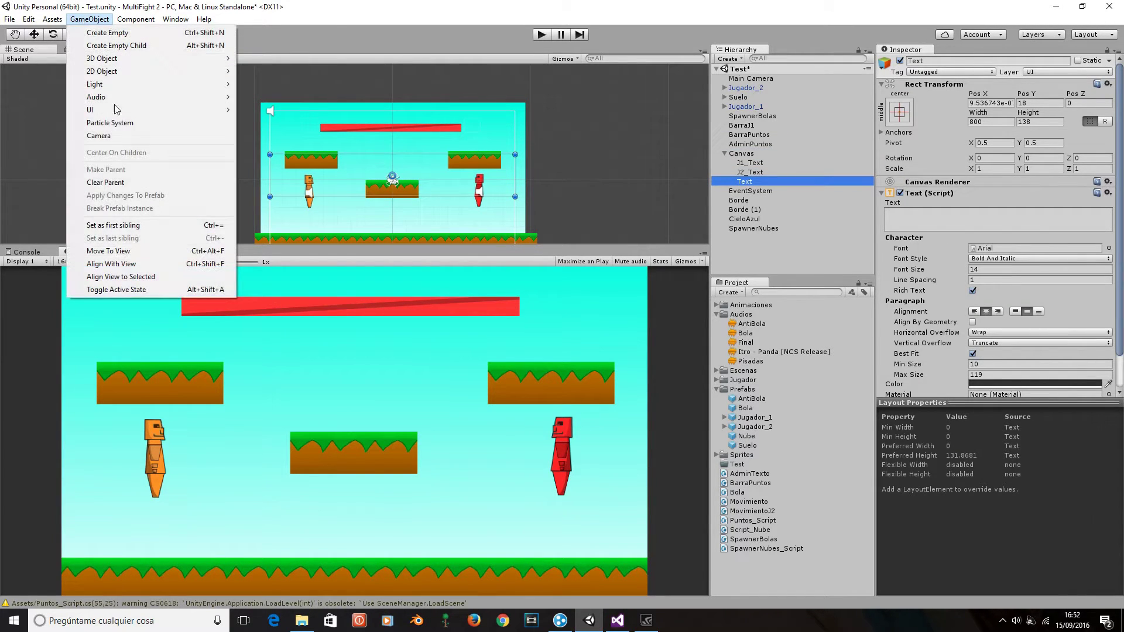
mouse_move(164, 113)
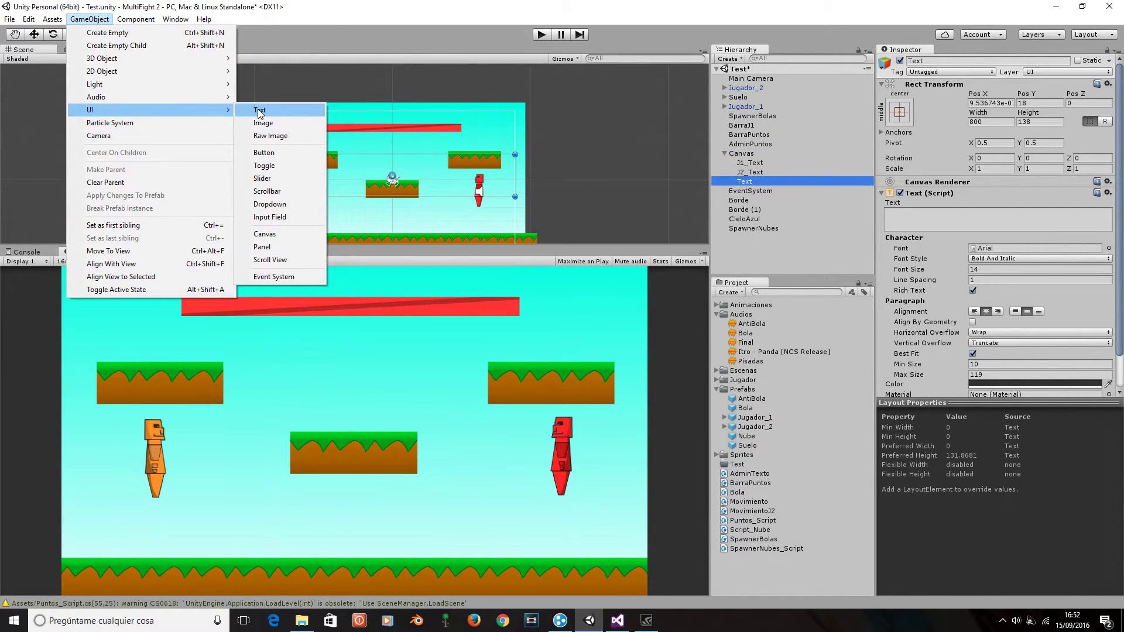
click(741, 183)
key(Return)
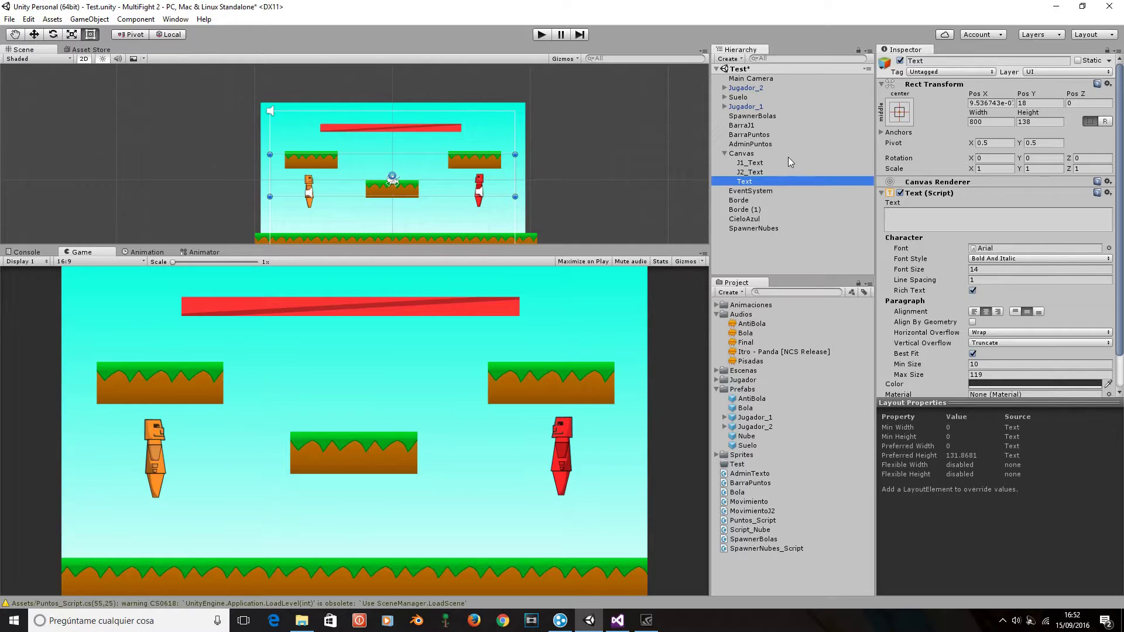
- Assign the Canvas's Text object to AdminPuntos's Texto slot and go back to Visual Studio
click(762, 89)
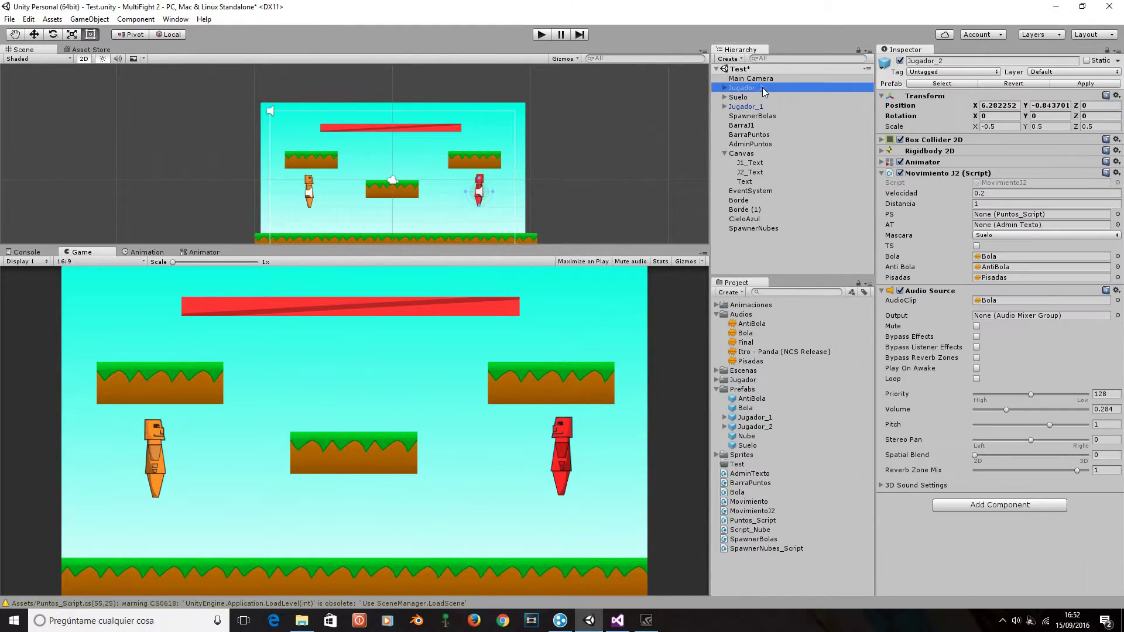
click(755, 145)
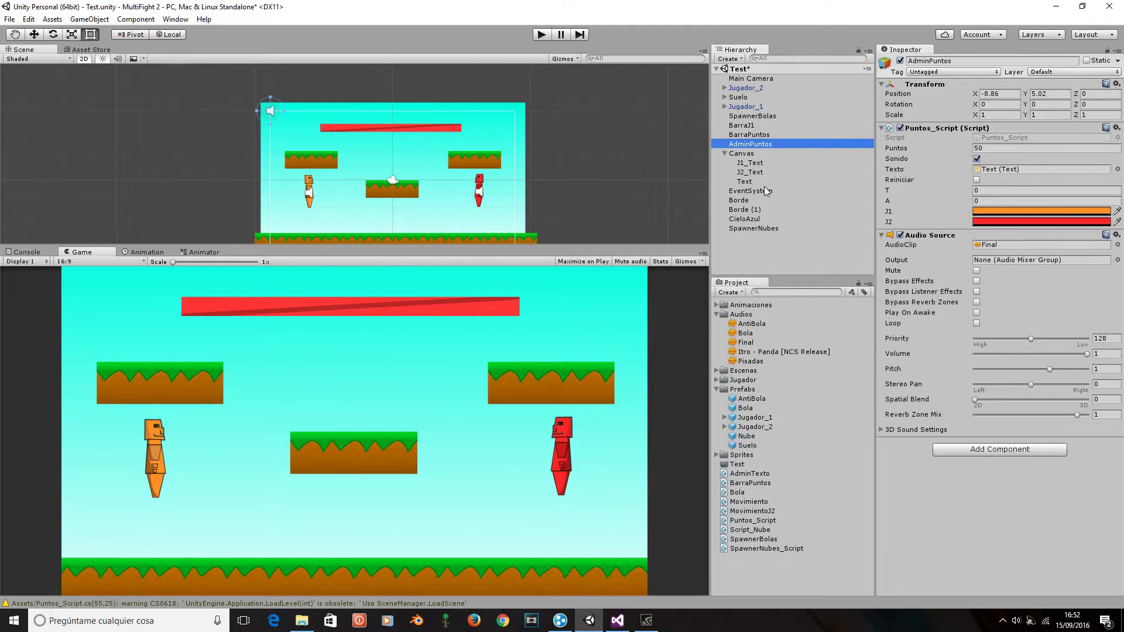
mouse_move(752, 182)
mouse_down()
mouse_move(905, 199)
mouse_move(1010, 169)
mouse_up()
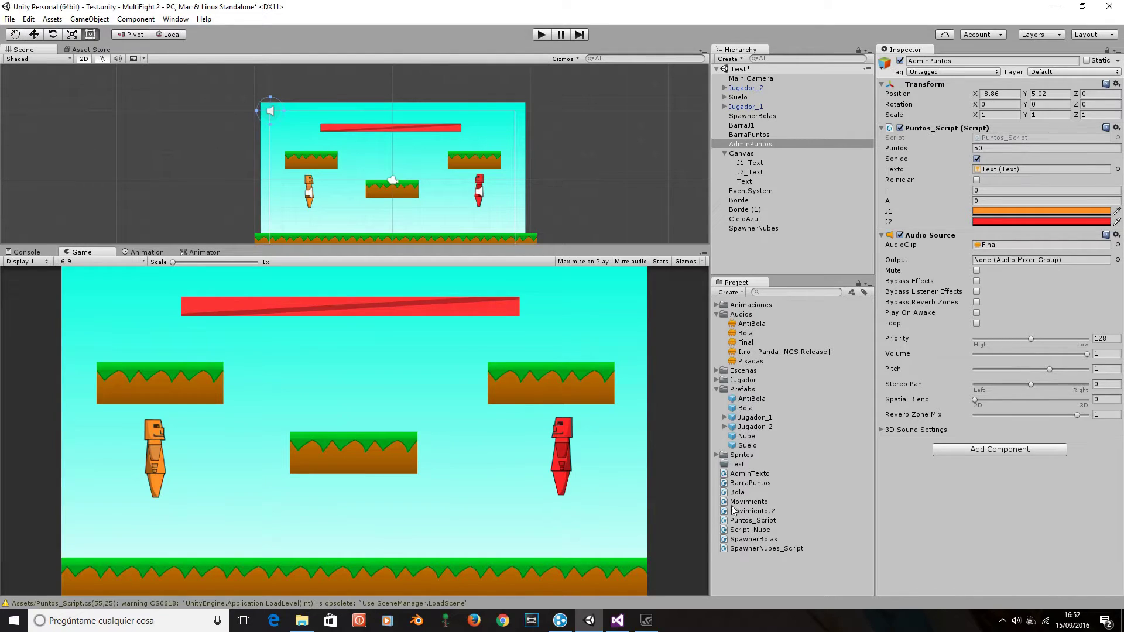
click(632, 621)
scroll(429, 335, down, 7)
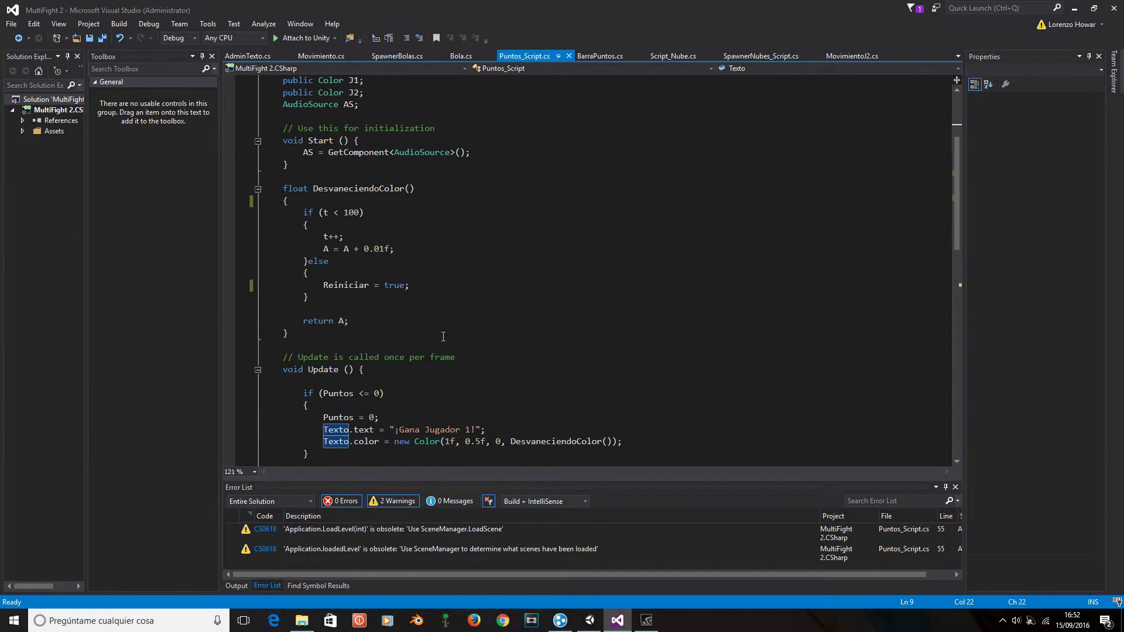
scroll(428, 335, down, 6)
scroll(429, 334, down, 2)
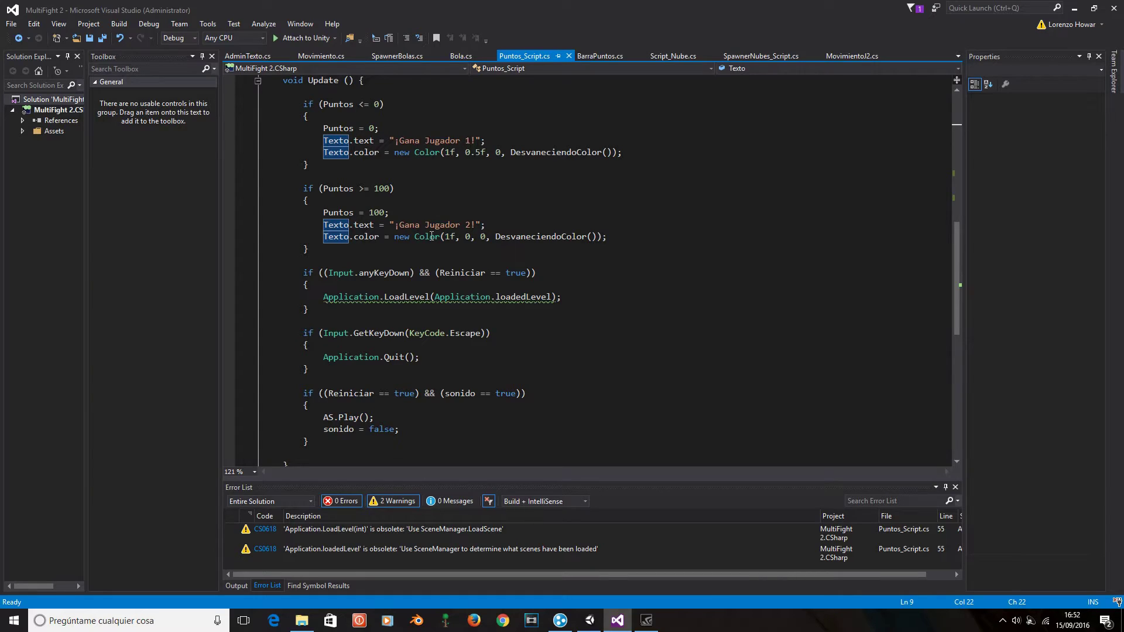
click(355, 153)
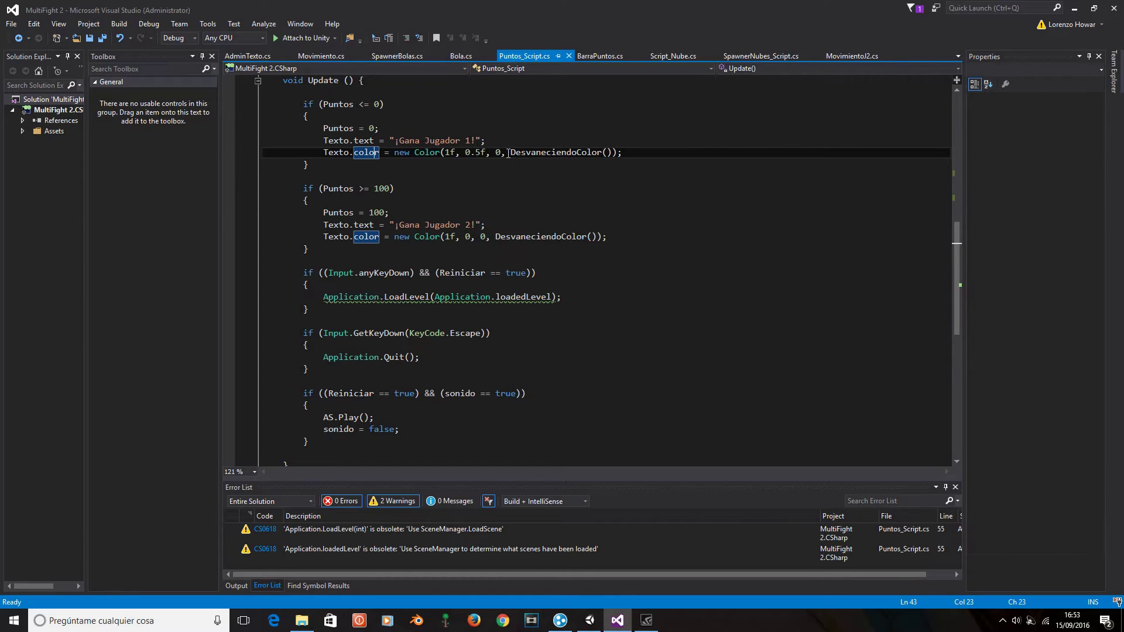
drag(509, 153, 607, 153)
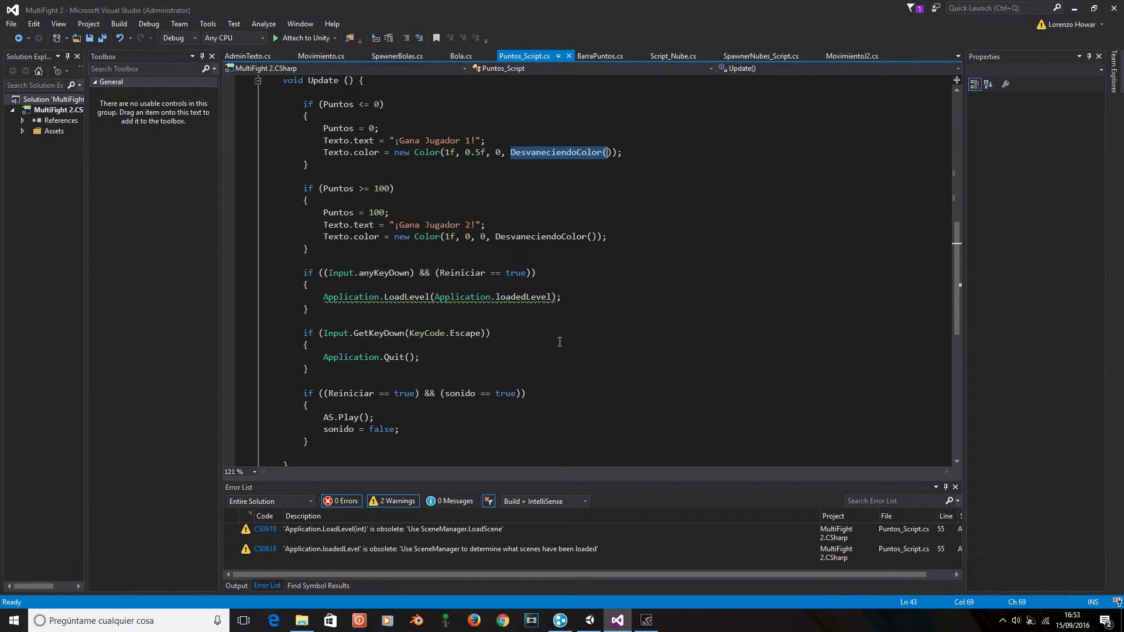
scroll(560, 342, up, 6)
scroll(568, 308, down, 2)
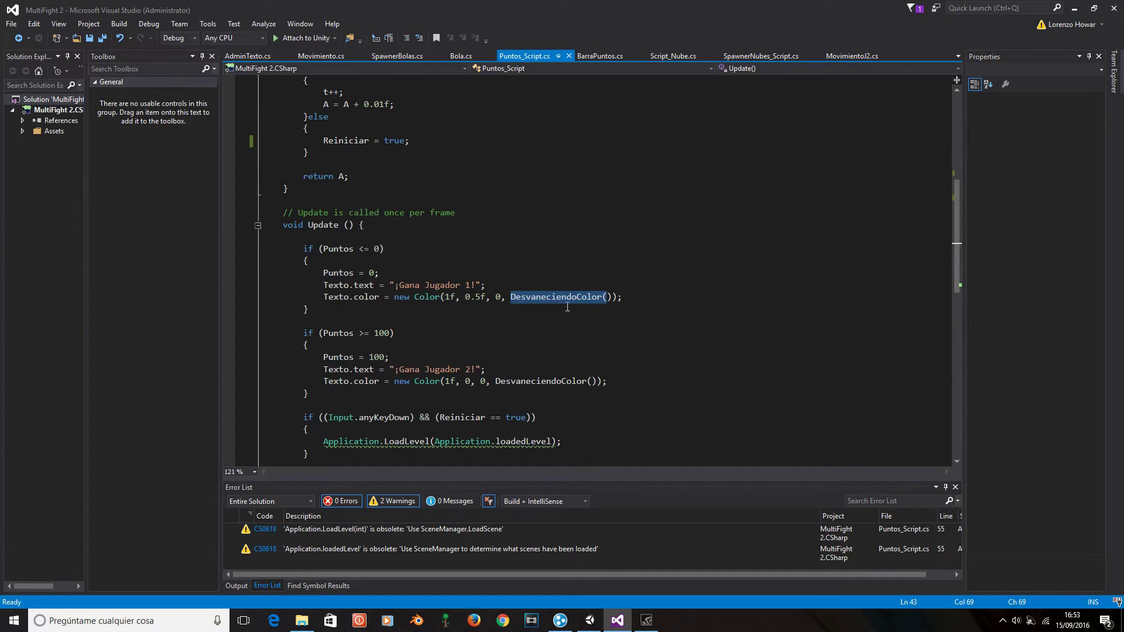
drag(511, 297, 612, 297)
scroll(477, 310, up, 5)
click(326, 228)
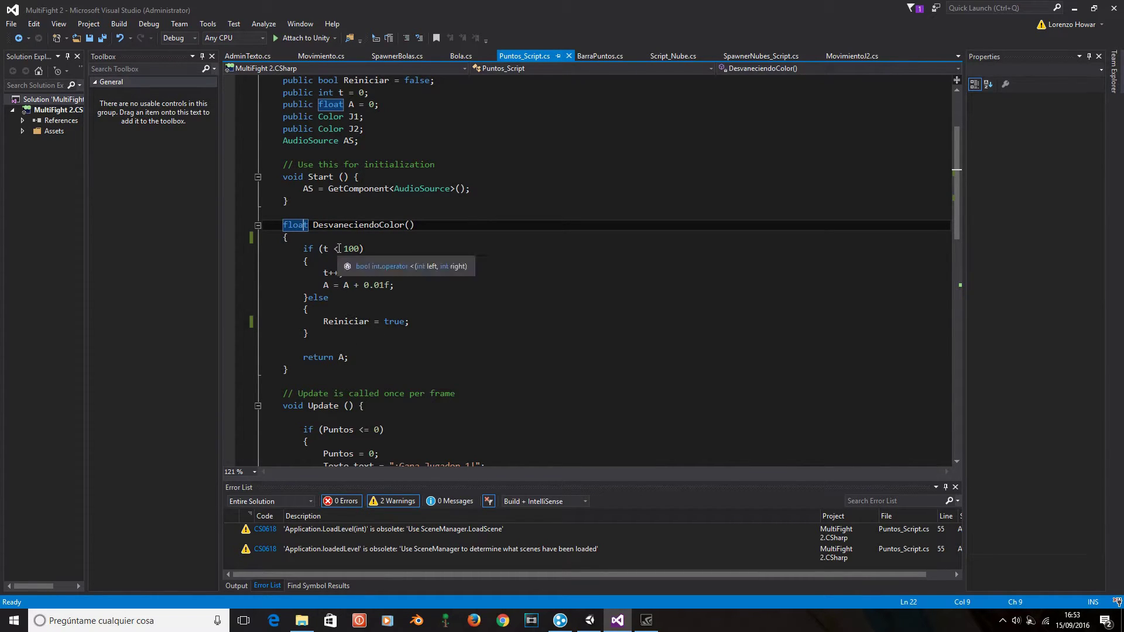
click(360, 250)
scroll(439, 269, down, 4)
scroll(528, 285, down, 1)
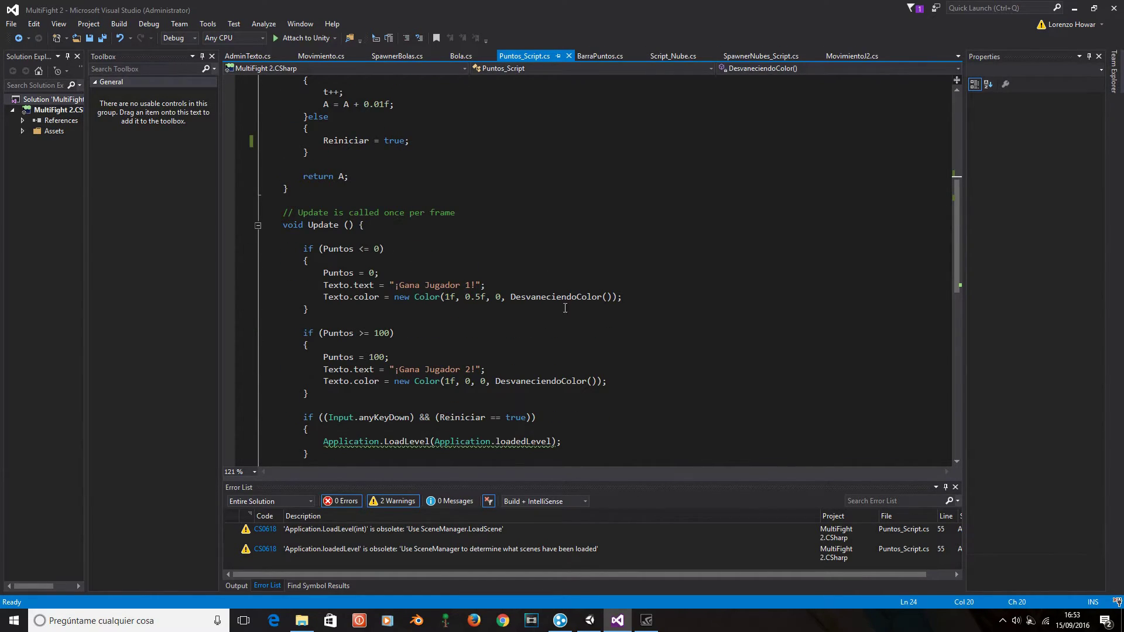
scroll(565, 308, up, 4)
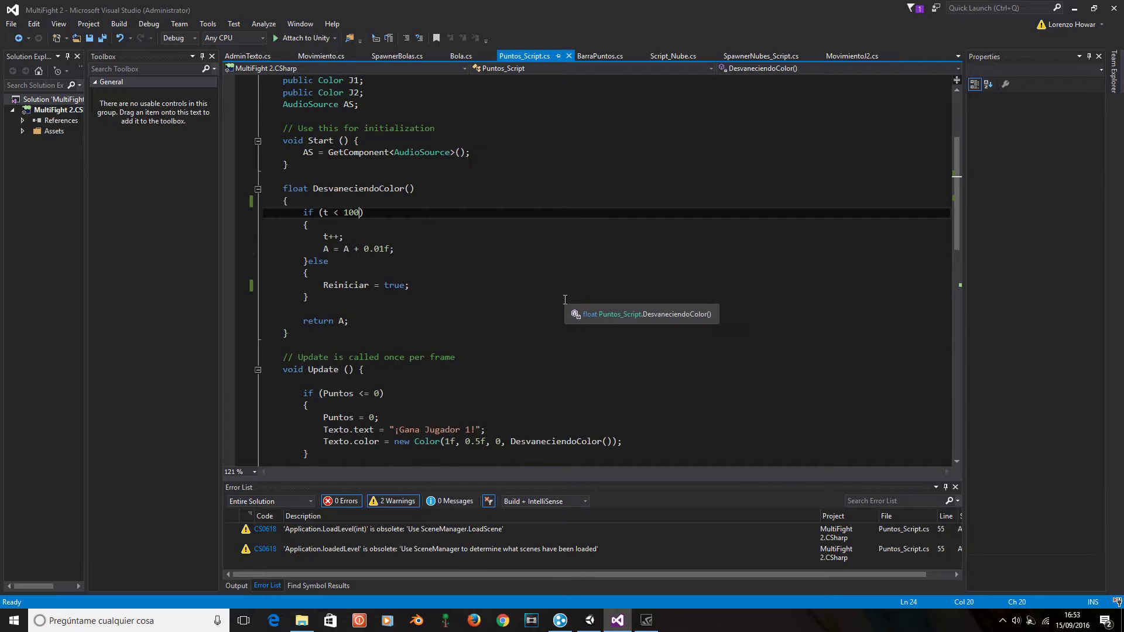
click(304, 212)
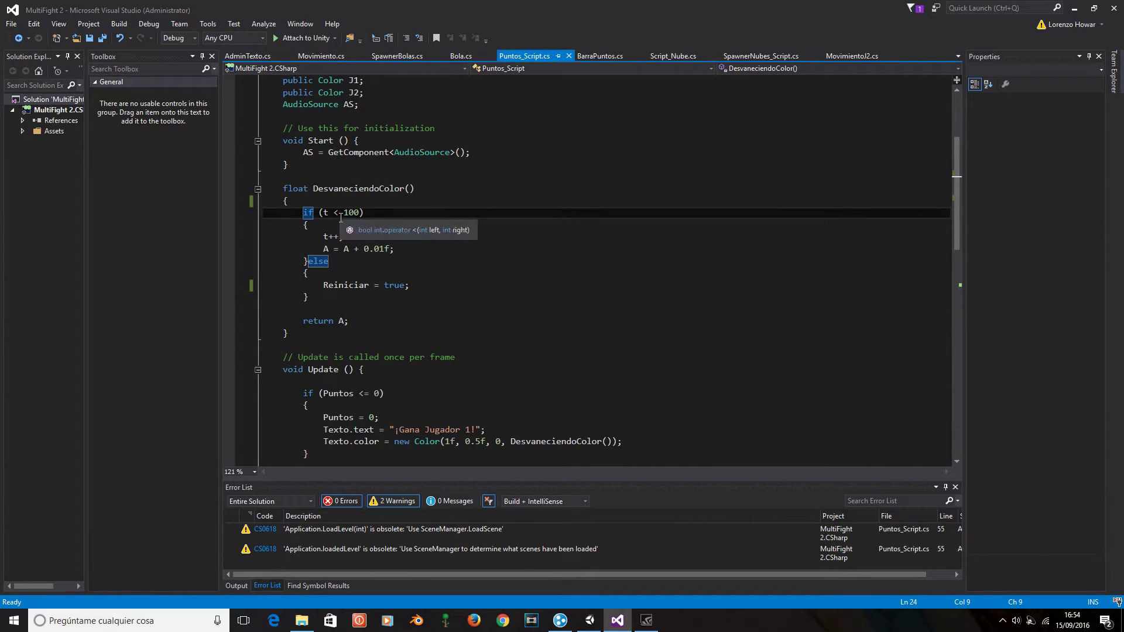
scroll(356, 262, up, 3)
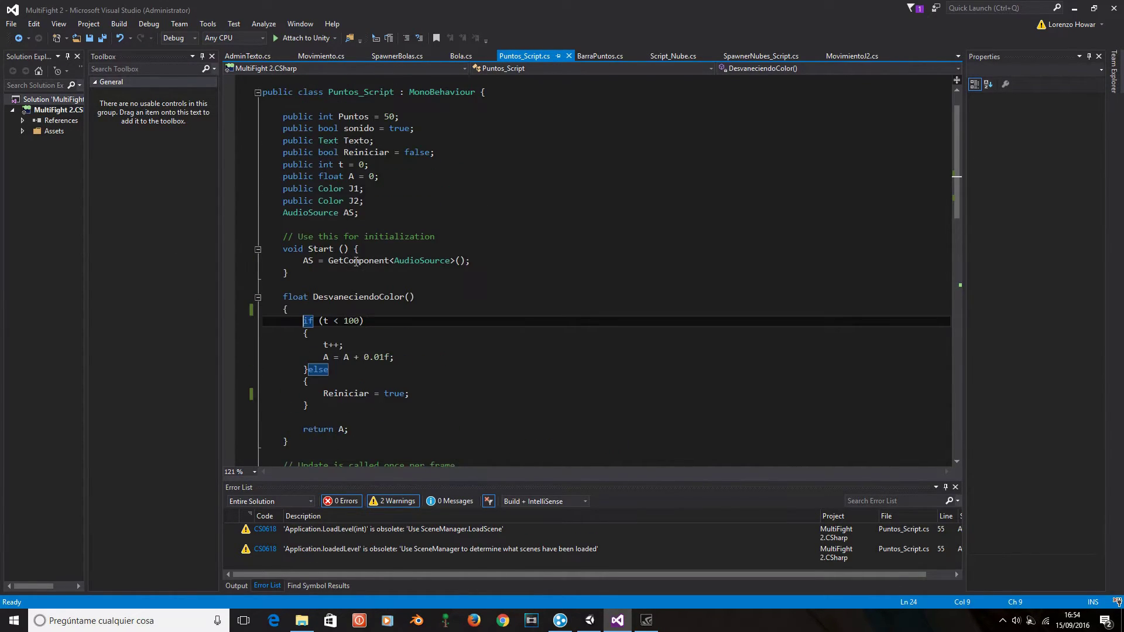
scroll(379, 318, up, 1)
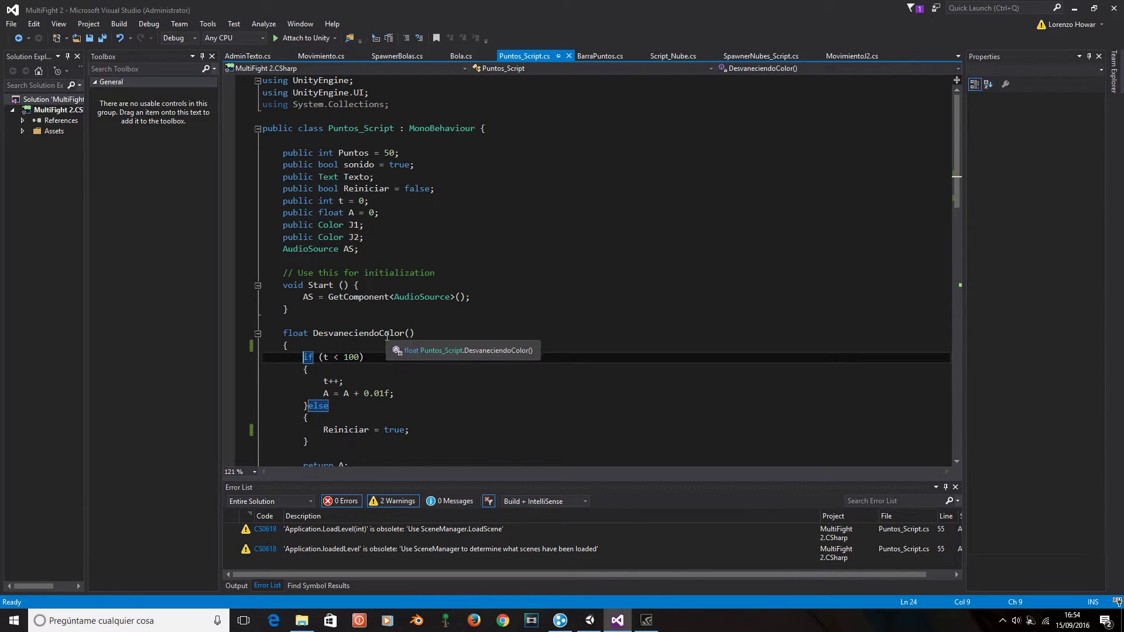
scroll(375, 351, down, 3)
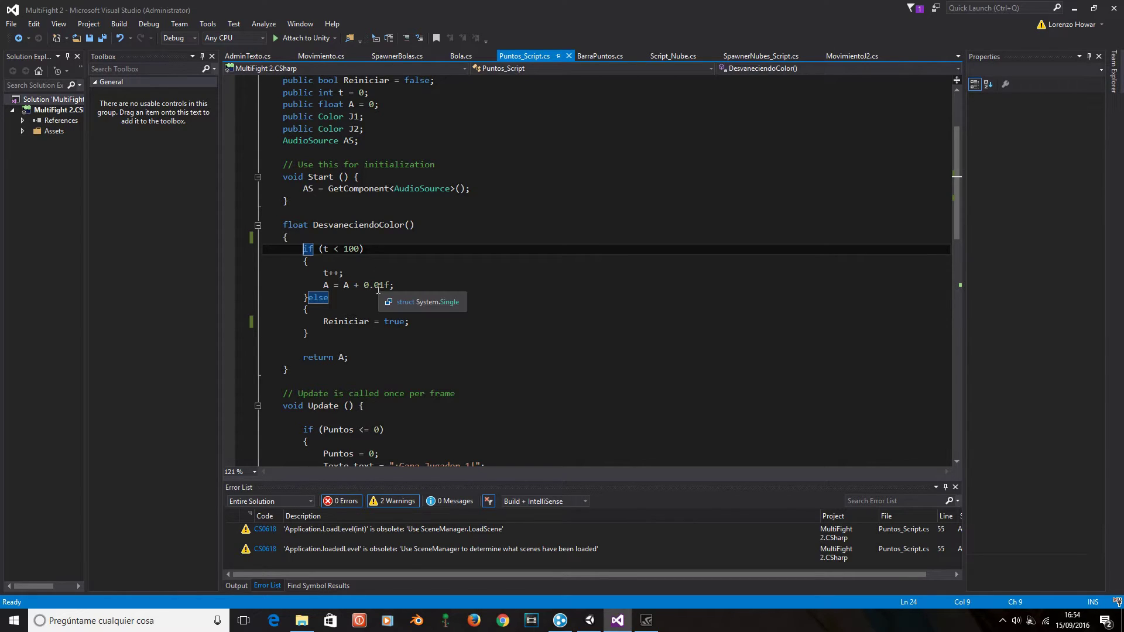
- Add the missing ';' after AS.Play() in Update() and save all scripts
drag(302, 358, 354, 357)
click(354, 357)
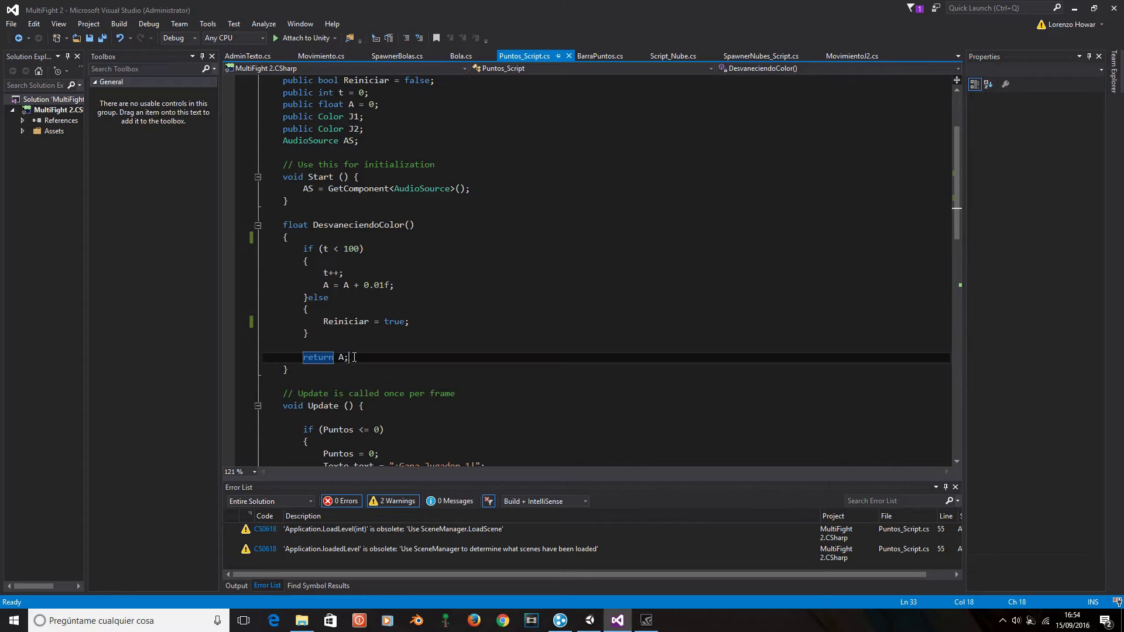
scroll(423, 340, down, 7)
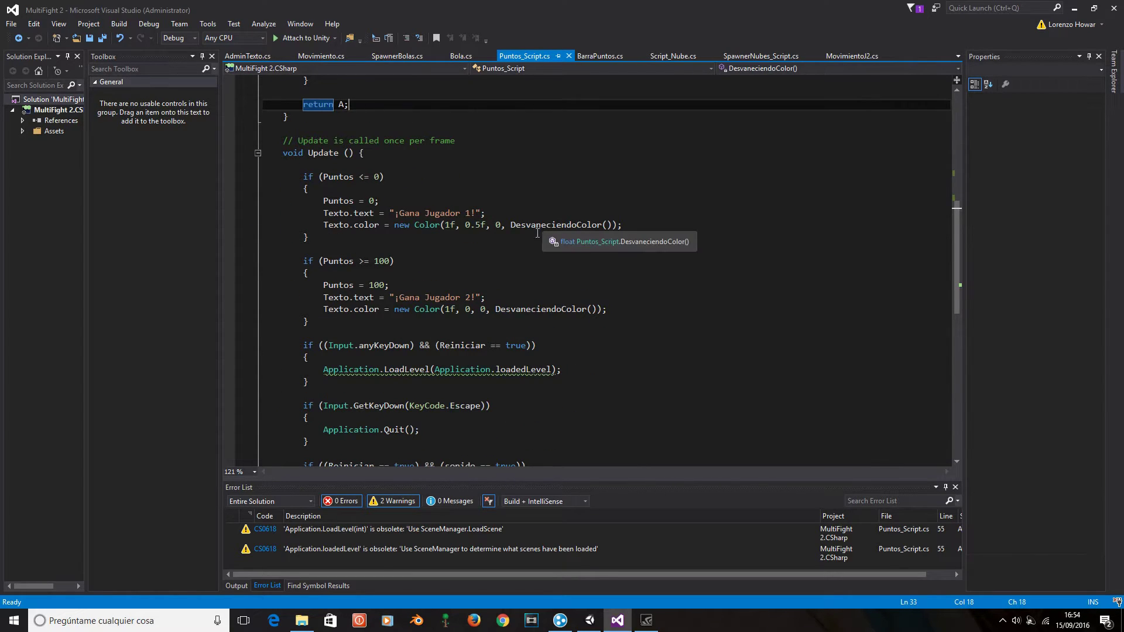
scroll(545, 209, up, 2)
scroll(308, 237, up, 2)
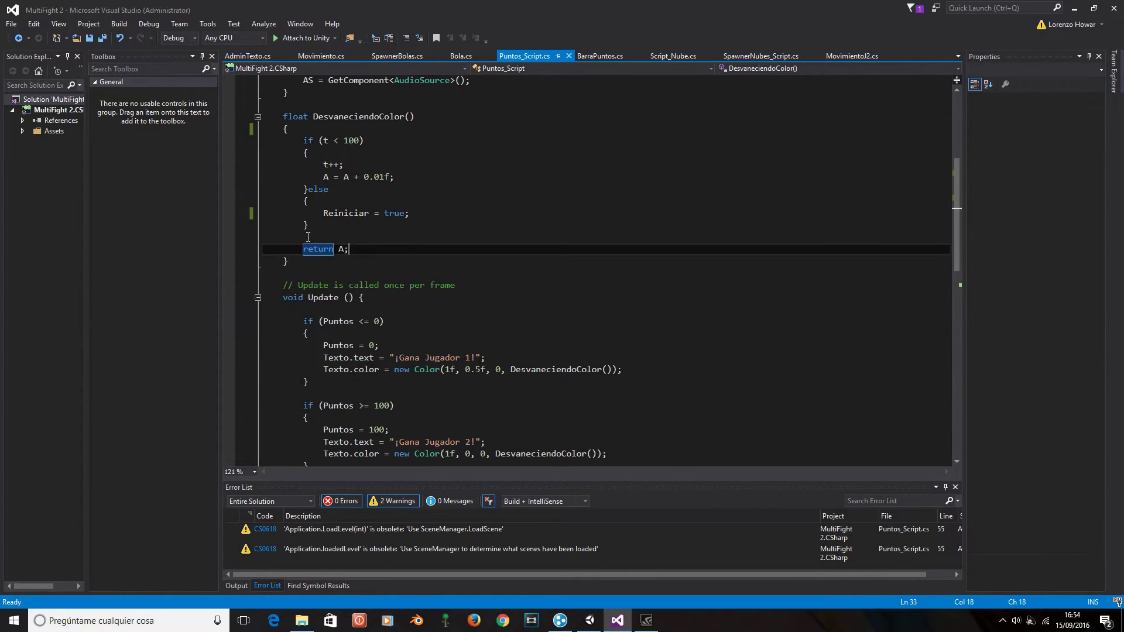
scroll(409, 222, down, 4)
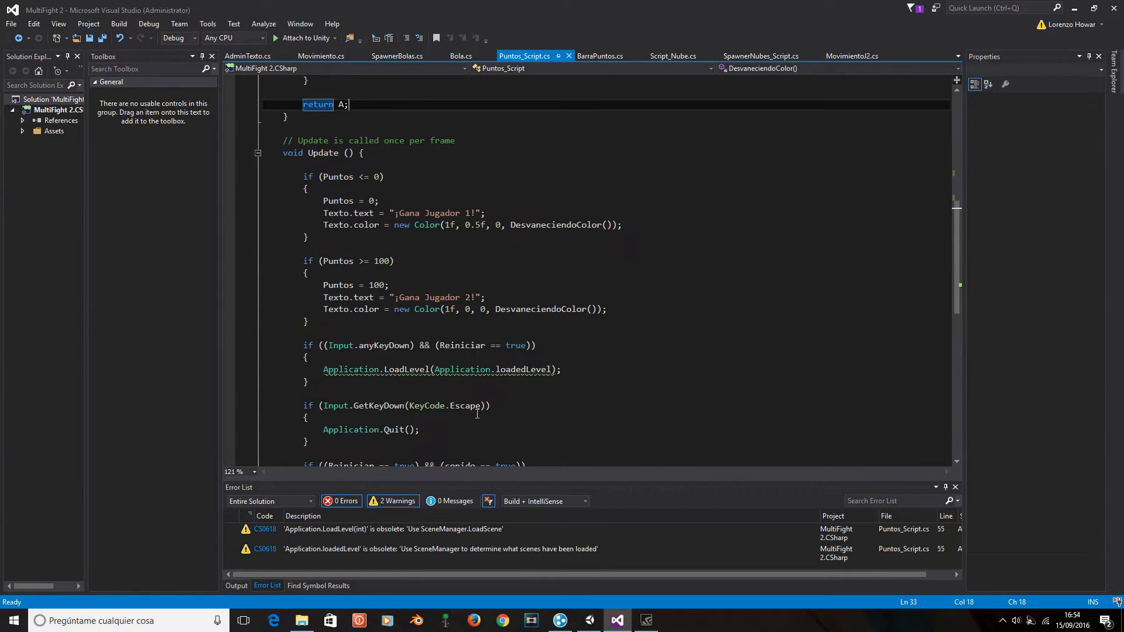
scroll(368, 300, down, 5)
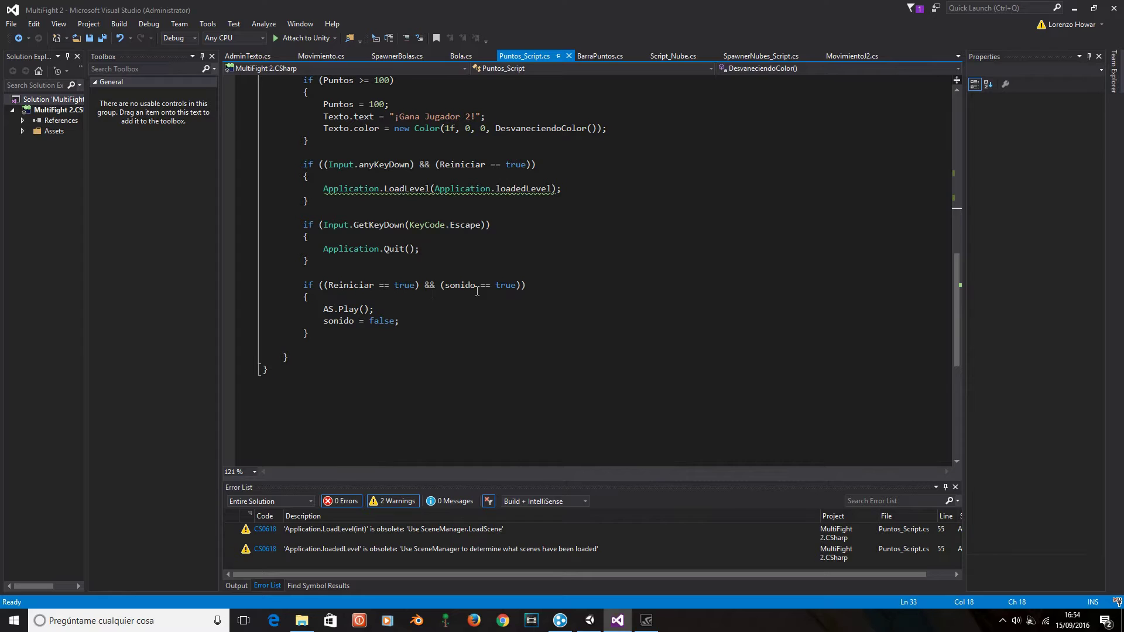
scroll(504, 344, up, 10)
scroll(504, 344, up, 4)
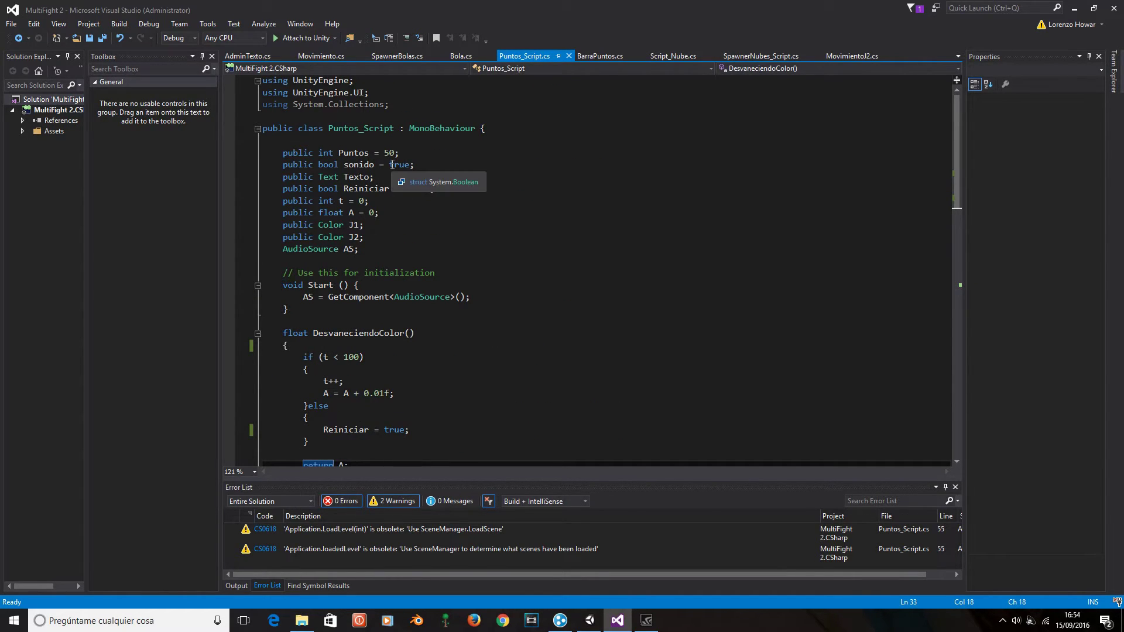
scroll(399, 232, down, 12)
scroll(400, 232, down, 4)
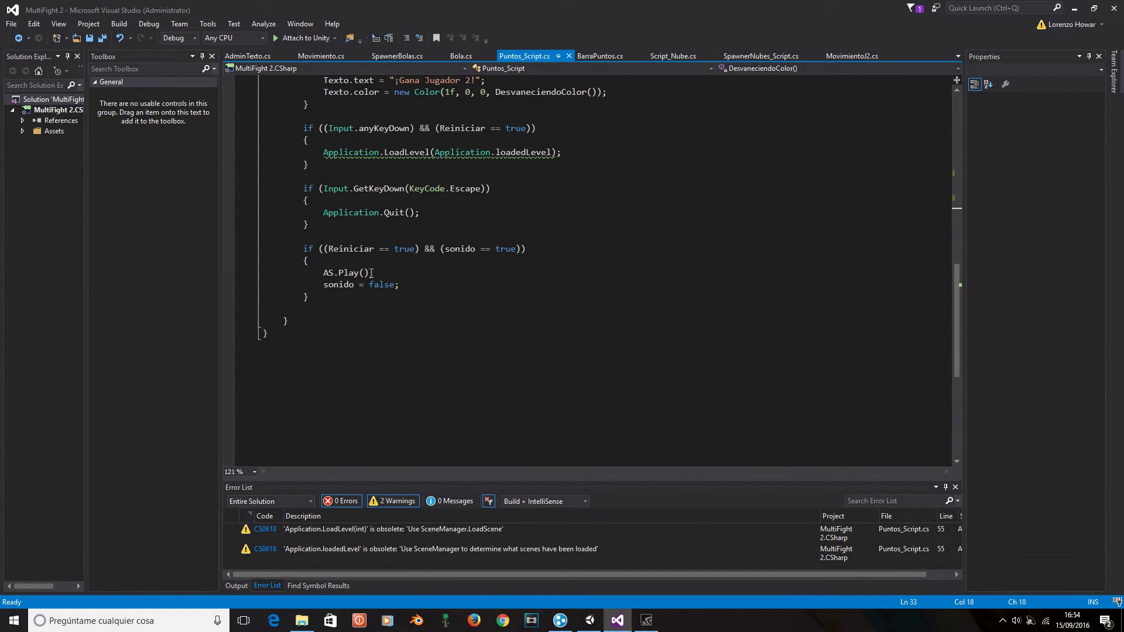
text(;)
scroll(601, 231, up, 3)
click(103, 38)
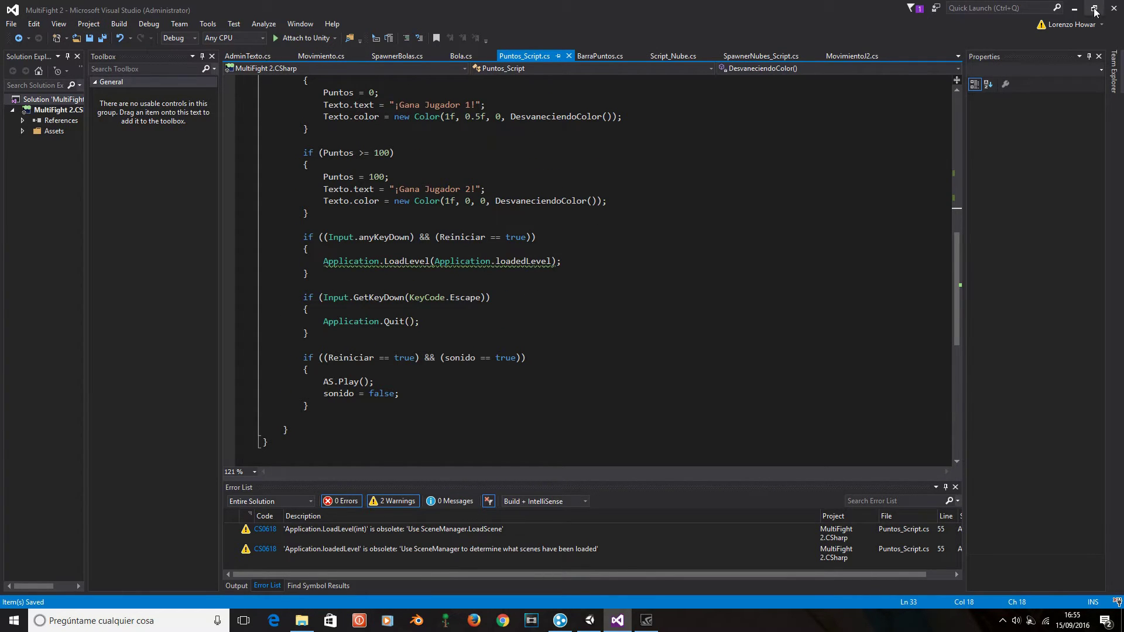
- Play the game, change the Puntos value so '¡Gana Jugador 1!' appears, then stop
key(alt+Tab)
click(539, 37)
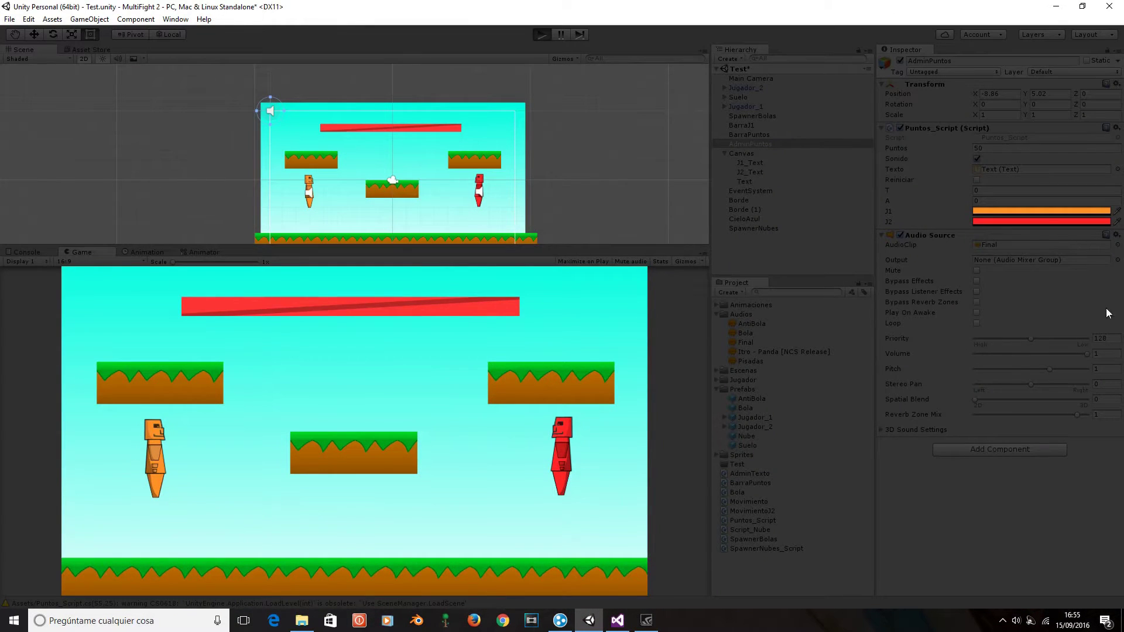
click(990, 147)
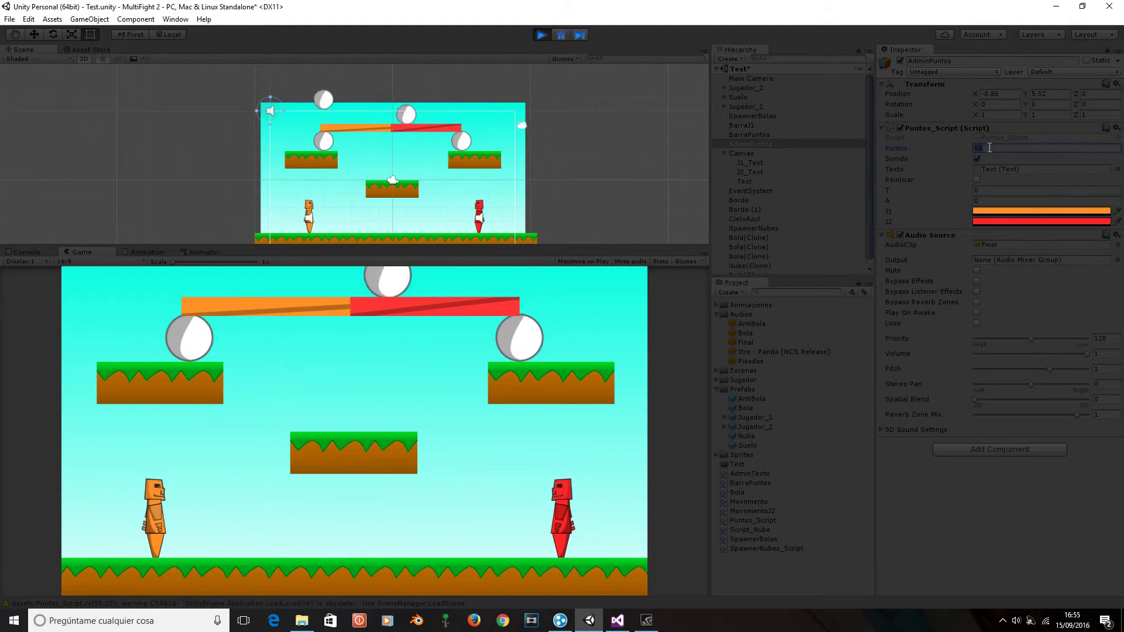
text(100)
key(Return)
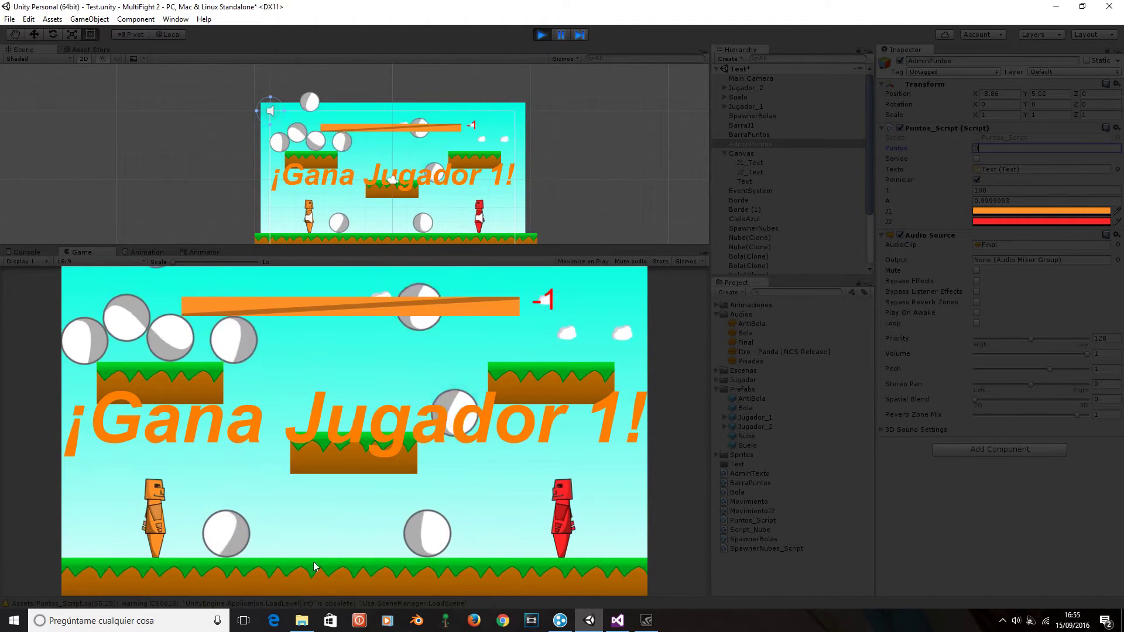
click(540, 36)
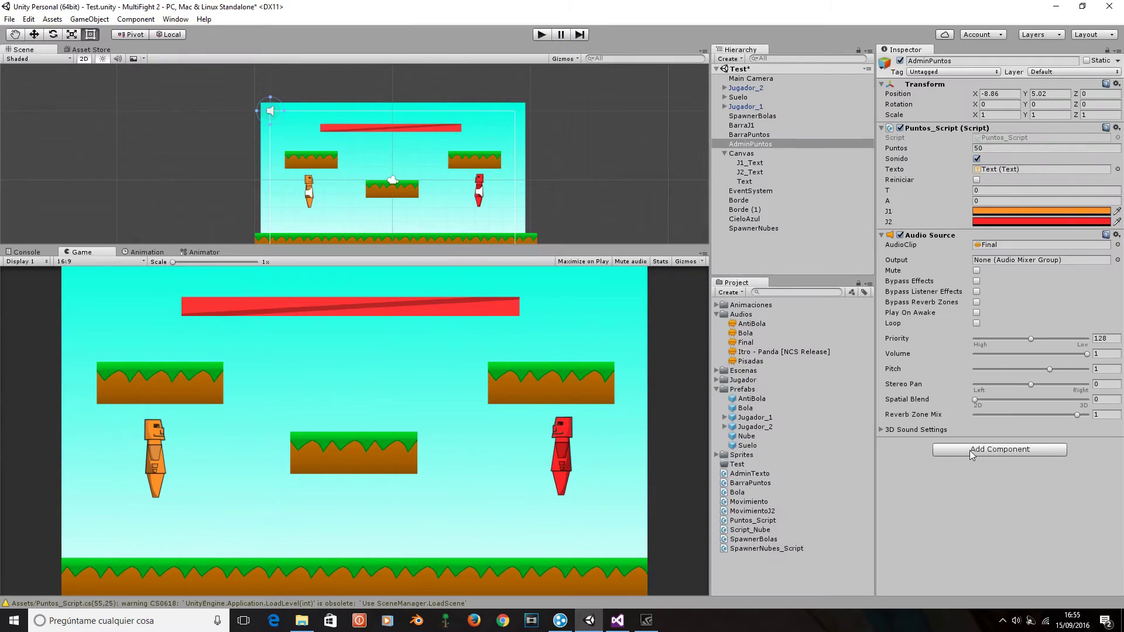
- Lower Unity's volume to 13 in the Windows Volume Mixer and run the game again
right_click(1019, 621)
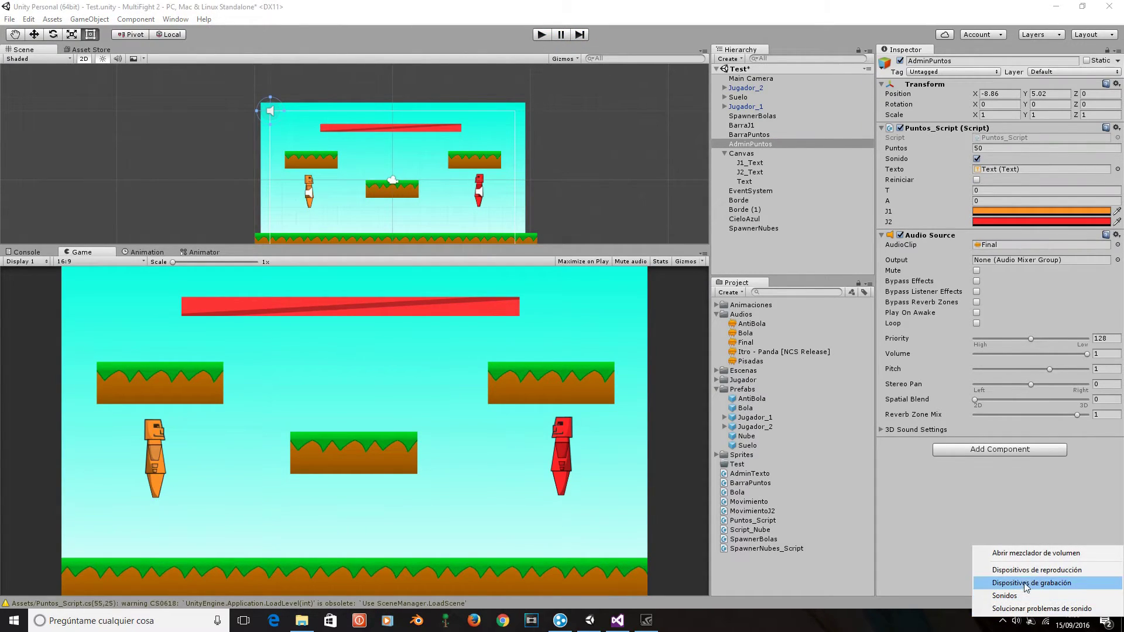
click(1028, 554)
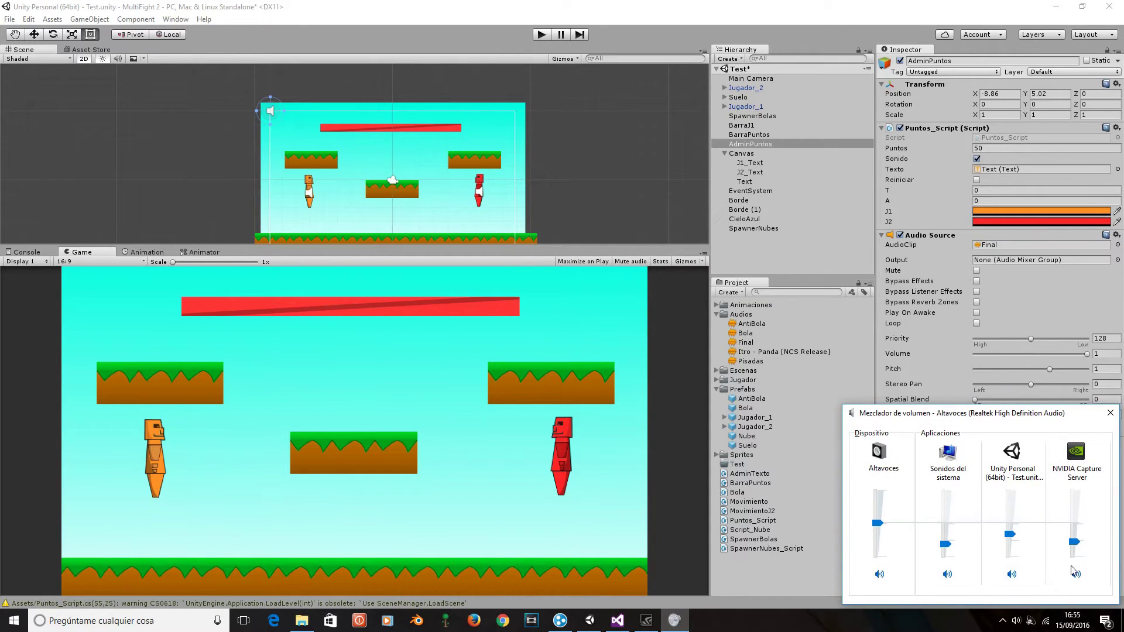
drag(1010, 534, 1010, 550)
click(542, 6)
click(542, 35)
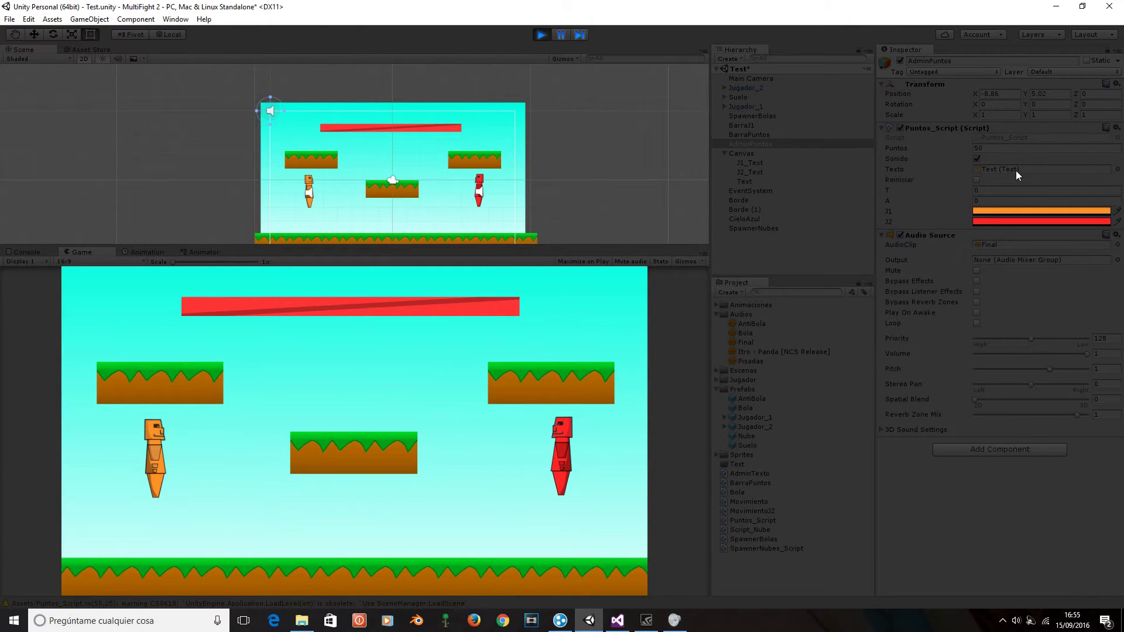
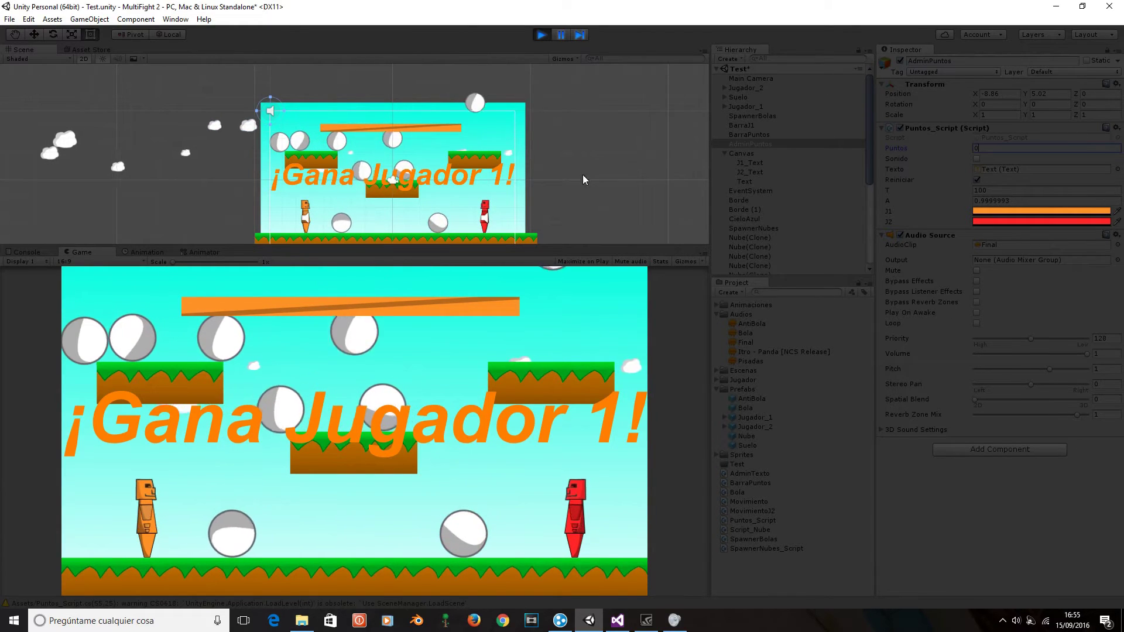
- Click the AdminPuntos Sonido checkbox while the '¡Gana Jugador 1!' win text shows
click(977, 158)
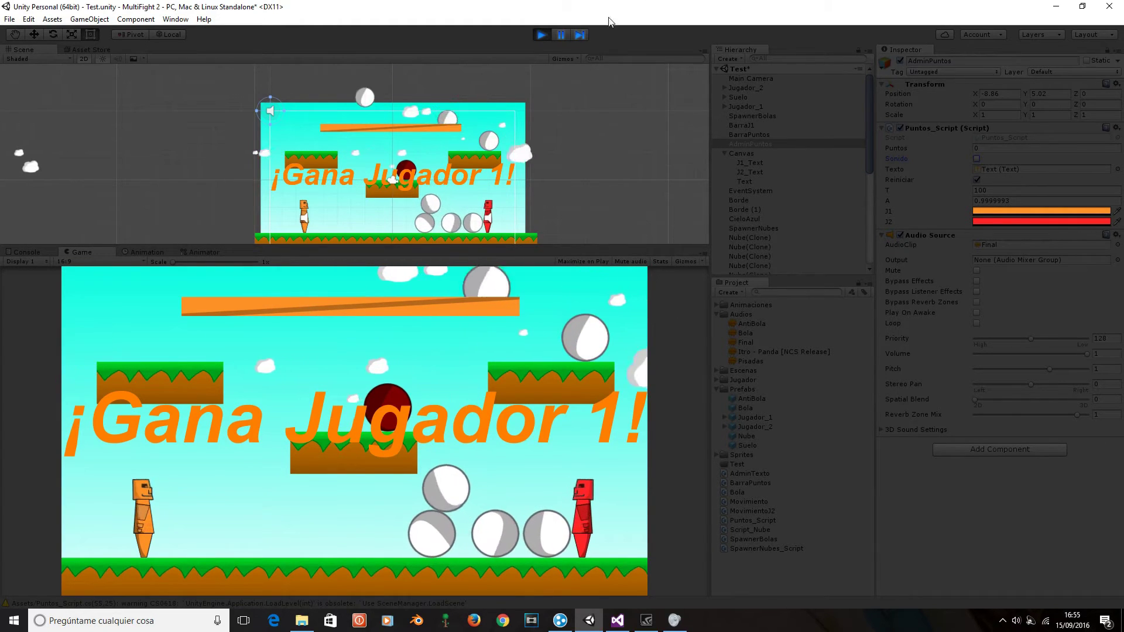
click(543, 35)
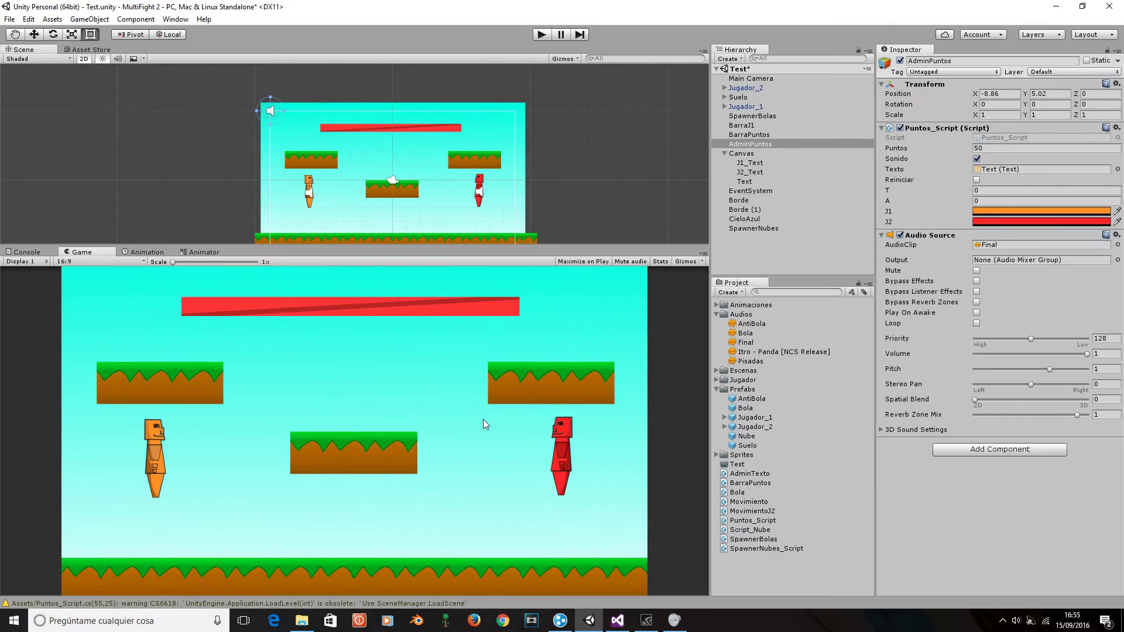
scroll(507, 218, up, 2)
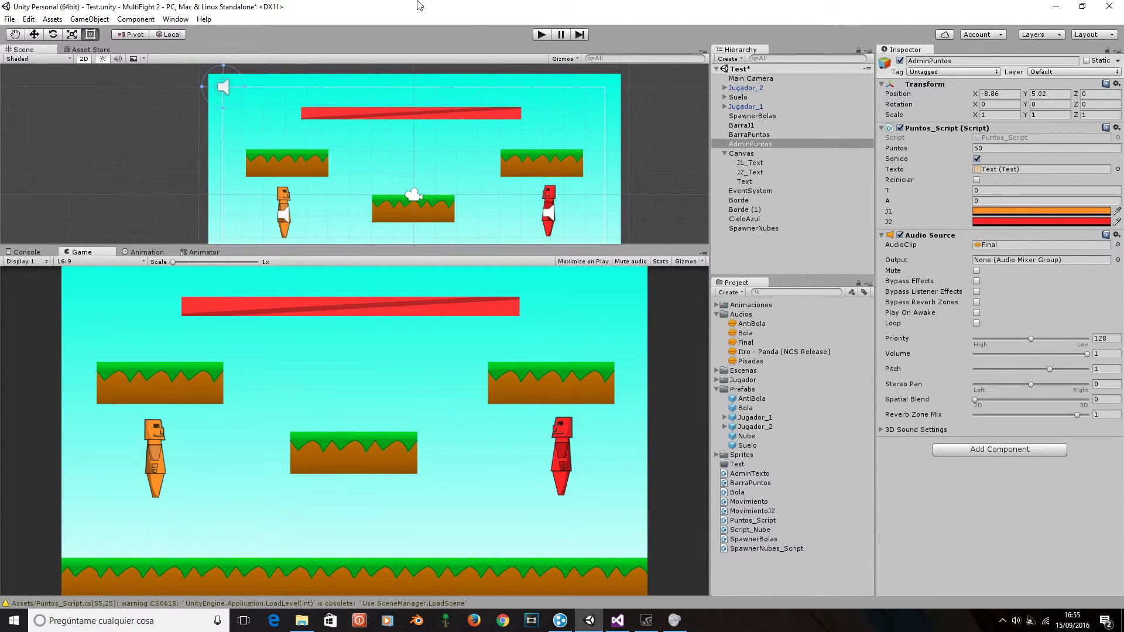
click(540, 35)
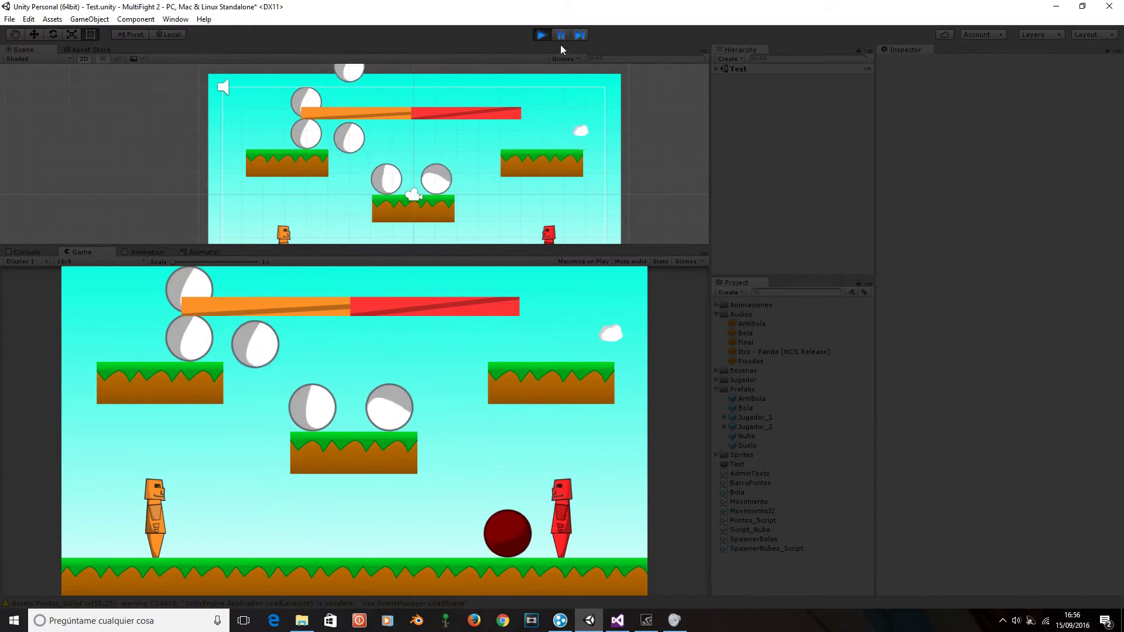
click(543, 36)
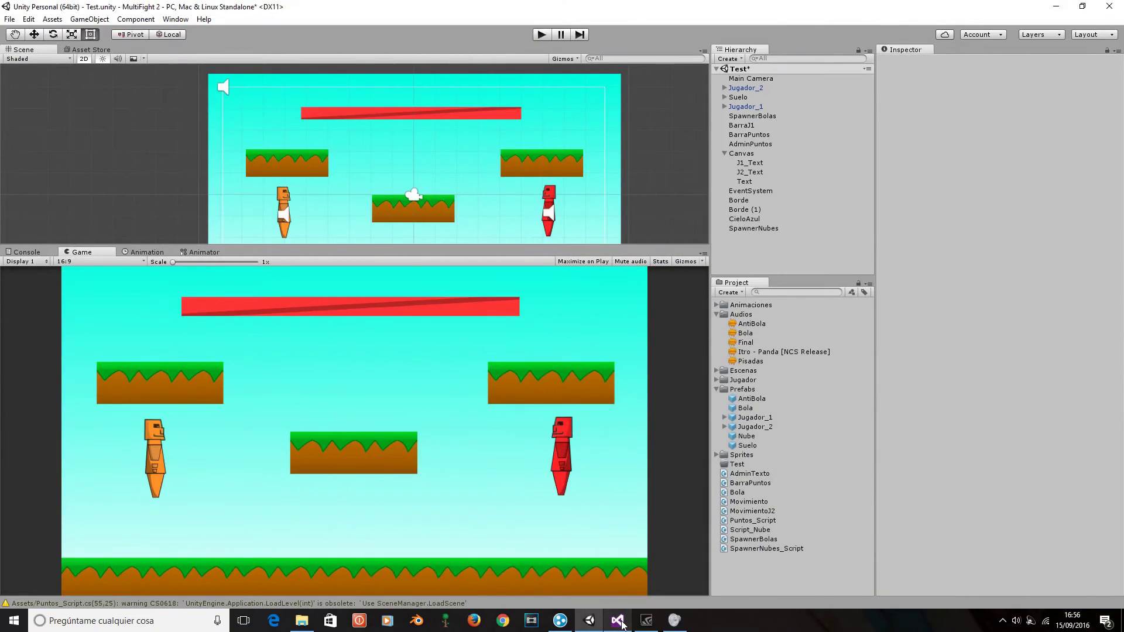
- Switch to Visual Studio to view Puntos_Script.cs with its win text and level restart code
click(624, 626)
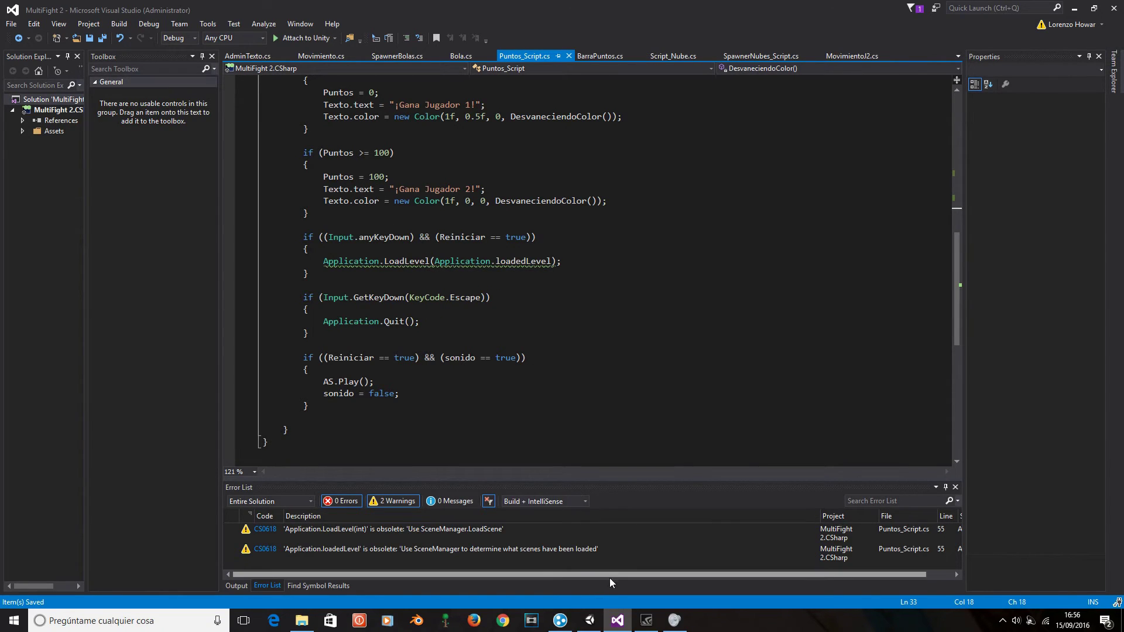
- Back in Unity, zoom and pan the Scene view to frame the level
click(590, 621)
scroll(349, 80, down, 5)
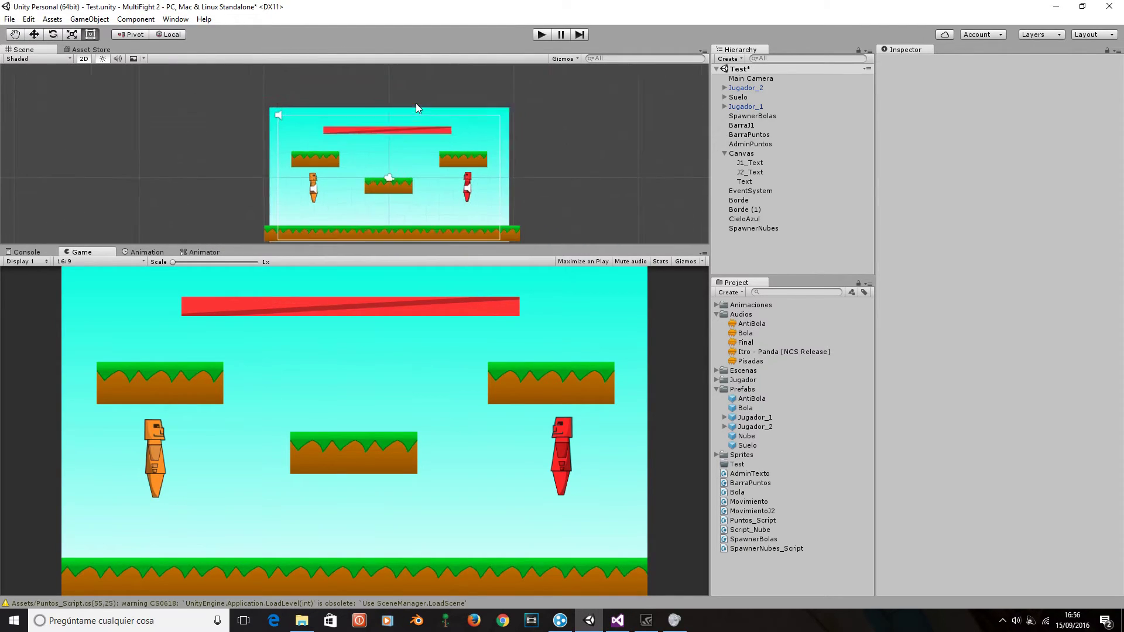
middle_drag(529, 209, 525, 198)
scroll(492, 188, up, 2)
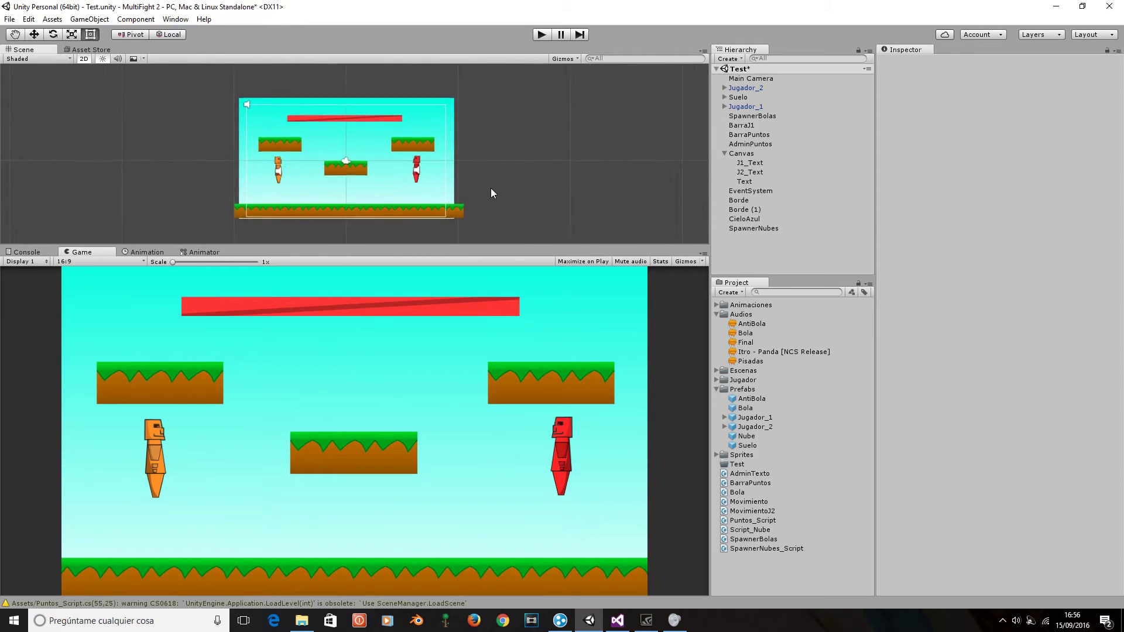
scroll(492, 188, up, 1)
scroll(493, 187, up, 2)
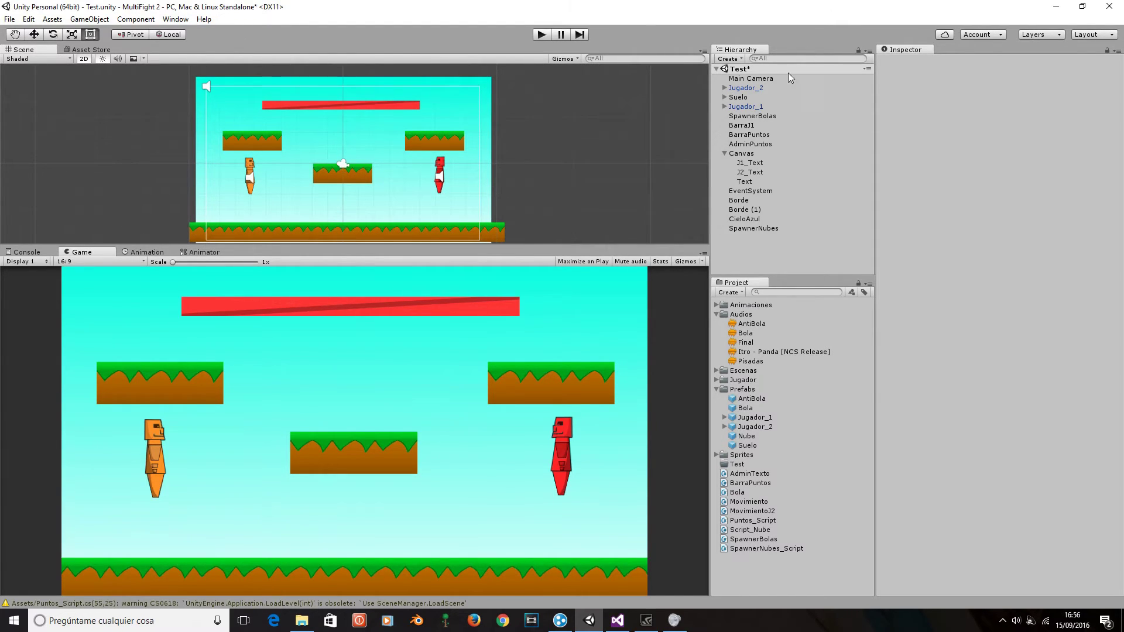
- Inspect Jugador_2, Suelo, Main Camera, SpawnerBolas, BarraJ1, BarraPuntos and SpawnerNubes, then start Play mode
click(746, 88)
click(739, 97)
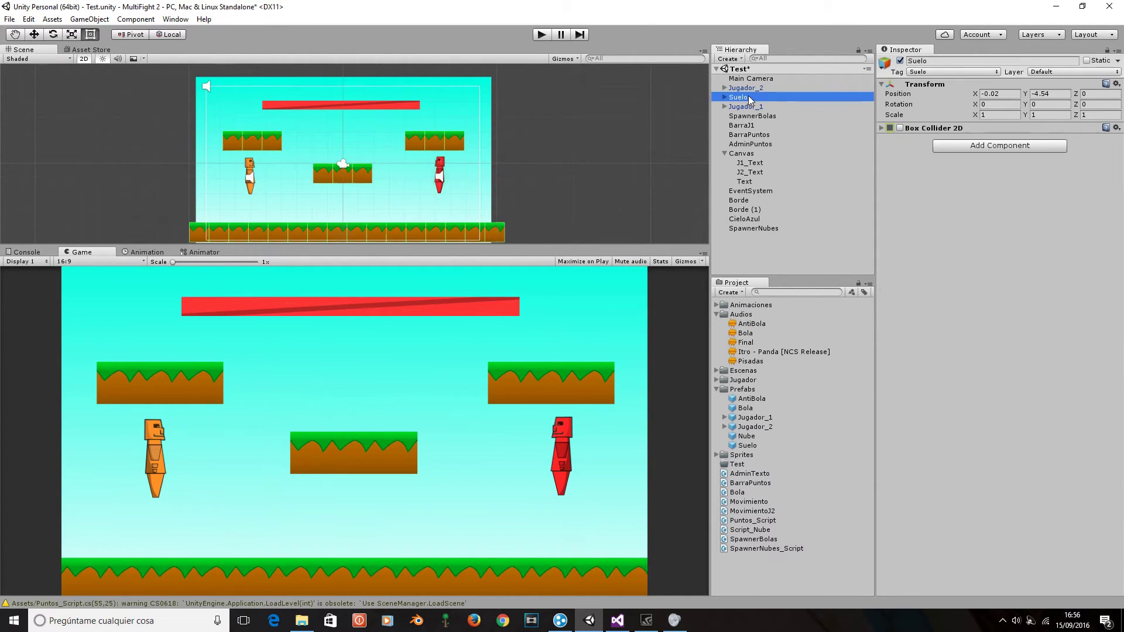
click(775, 80)
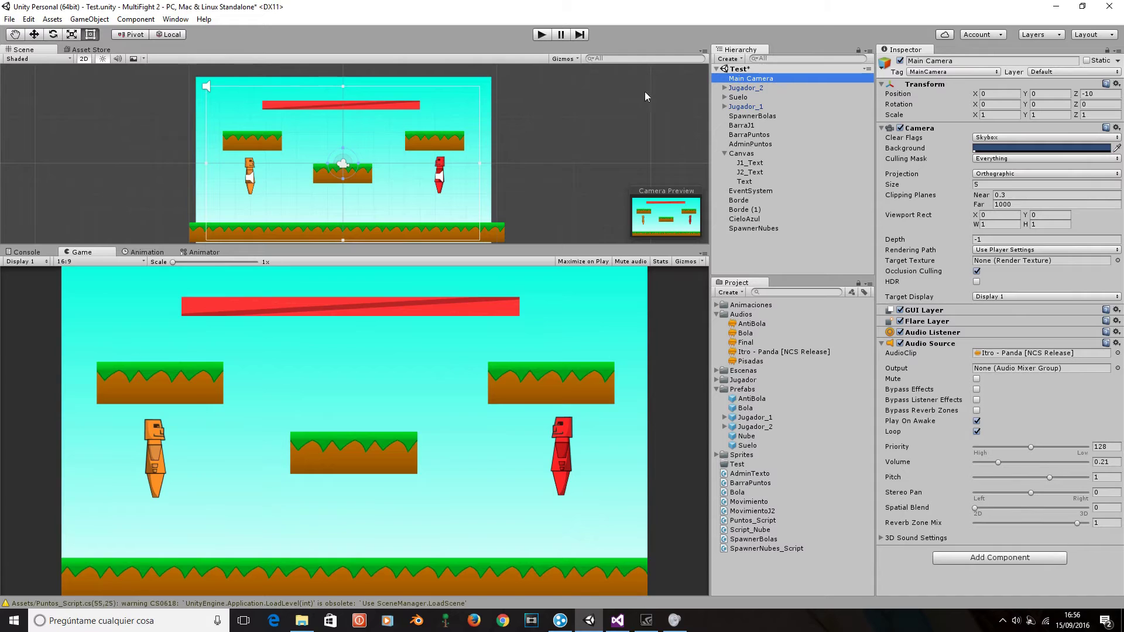
click(777, 115)
click(768, 125)
click(768, 134)
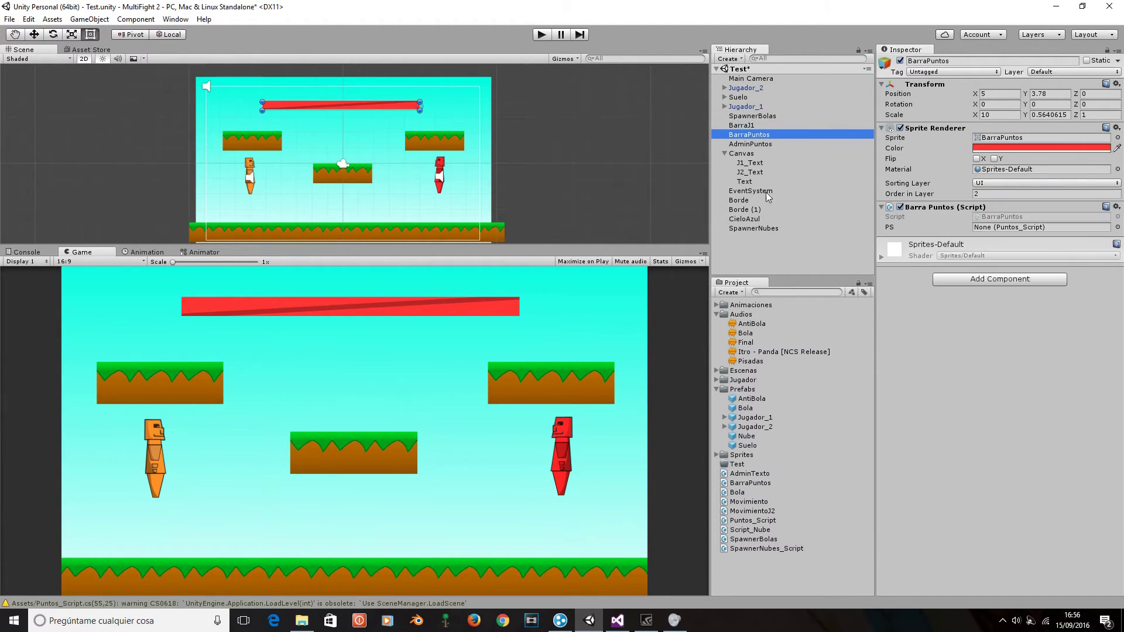
click(759, 229)
click(1018, 138)
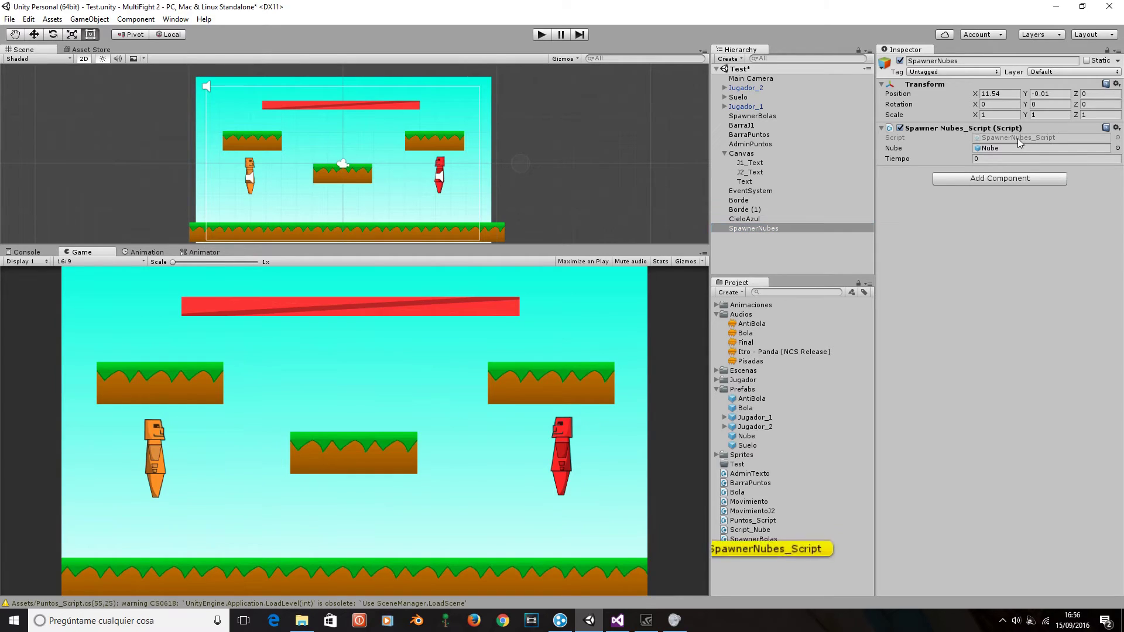
click(543, 33)
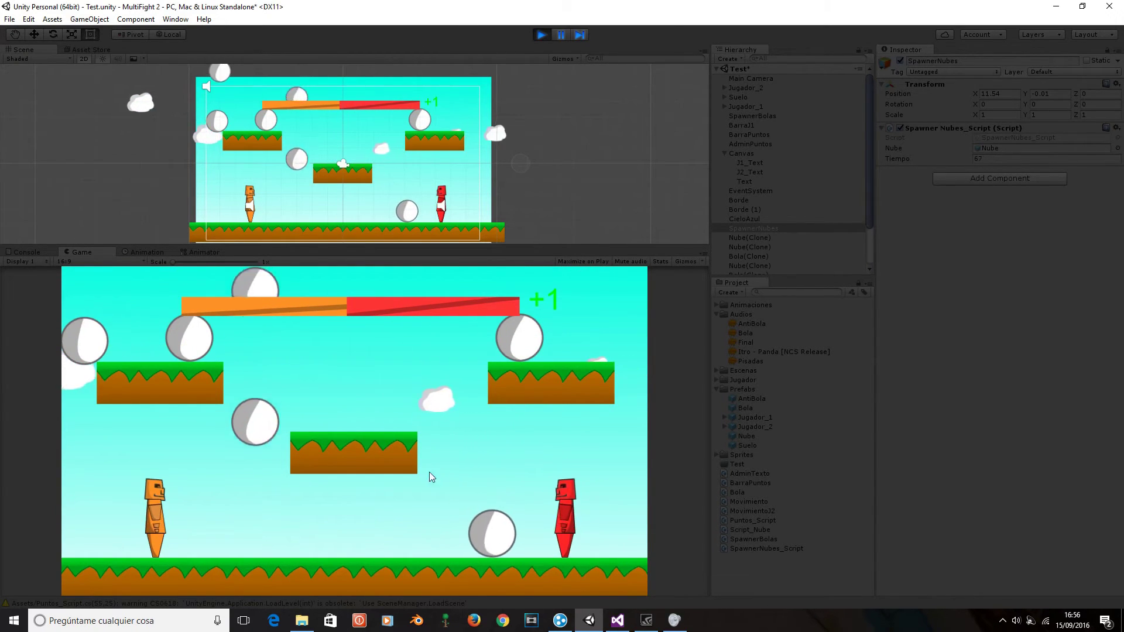
- Stop Play mode with Ctrl+P and open SpawnerNubes_Script in Visual Studio
key(ctrl+p)
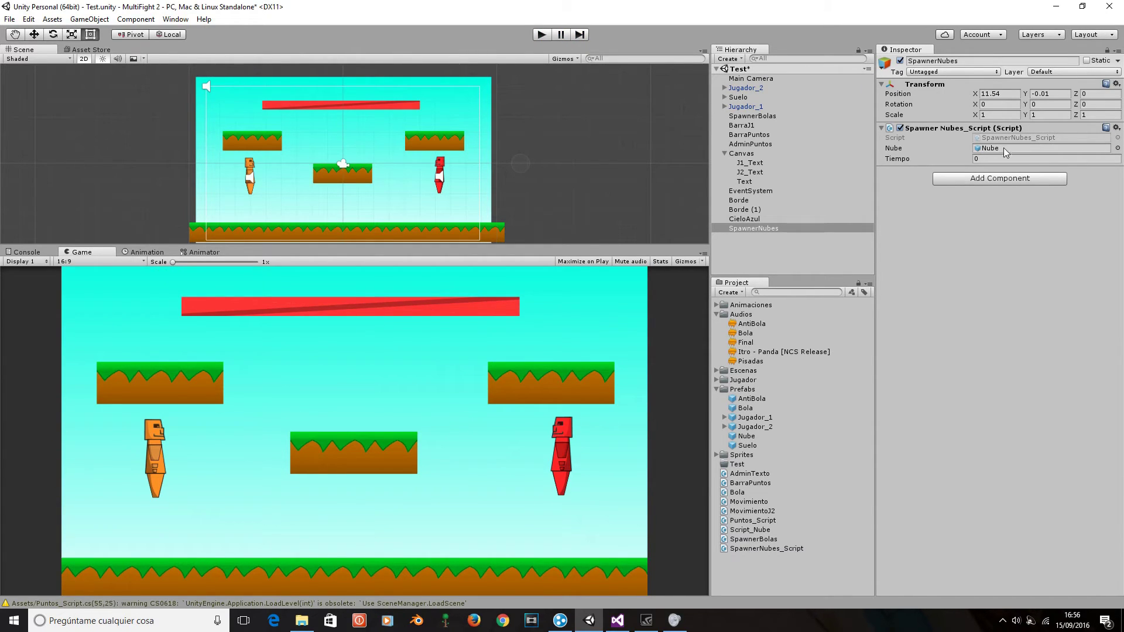
double_click(1019, 142)
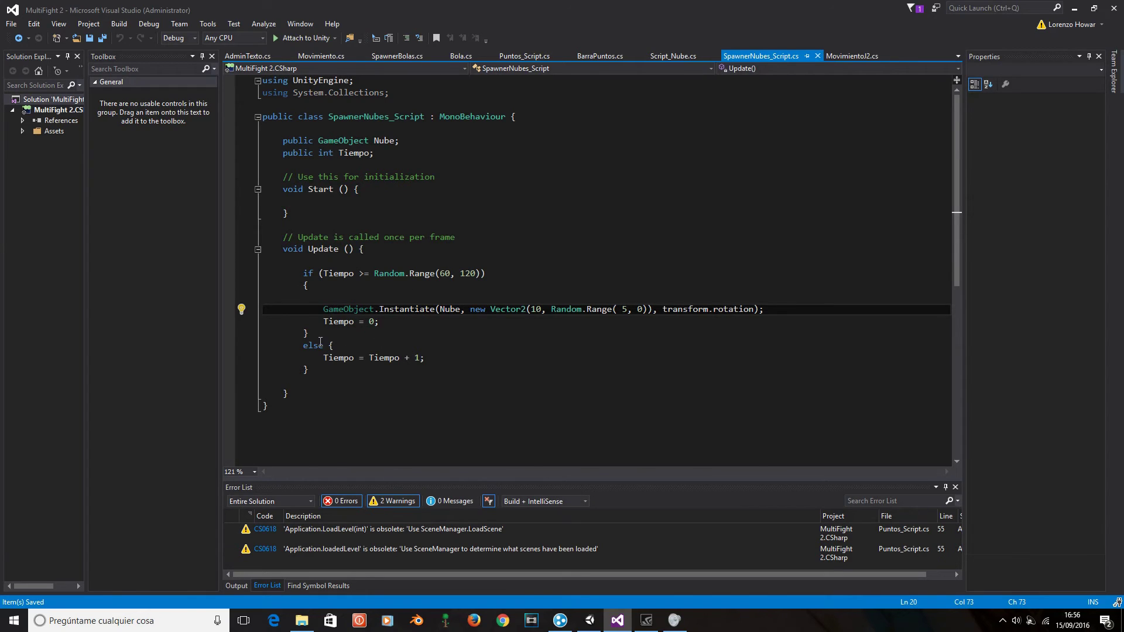
- Review the Random.Range spawn interval and Tiempo counter, then minimize Visual Studio
click(375, 273)
click(342, 318)
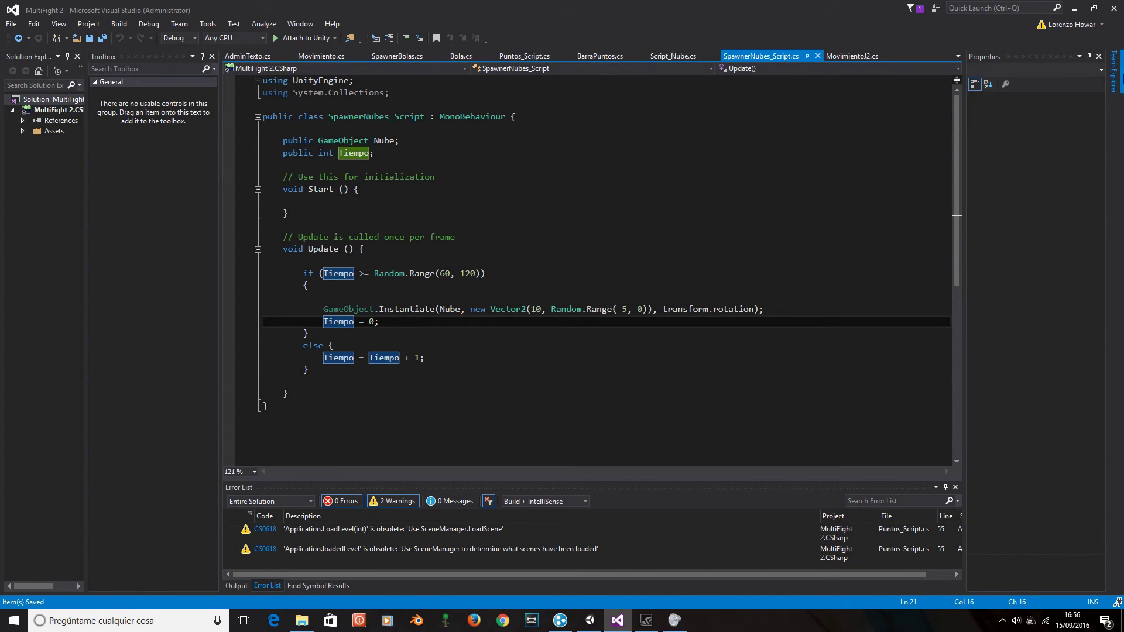
click(1075, 10)
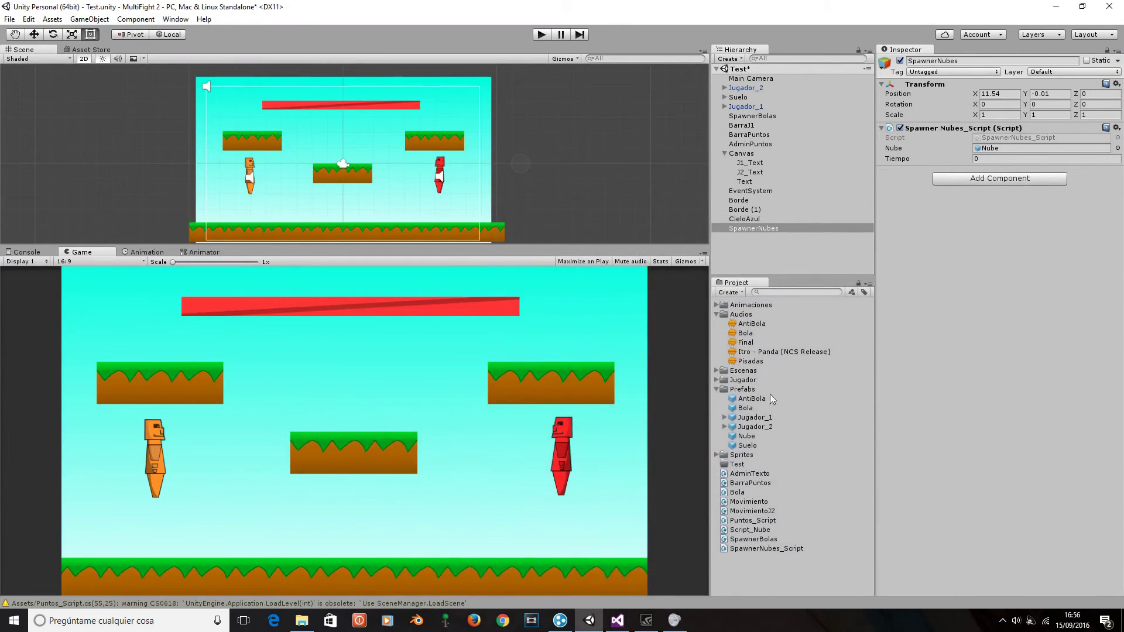
- Open the Nube prefab's Script_Nube in Visual Studio, read through it, then minimize
click(754, 436)
double_click(1006, 216)
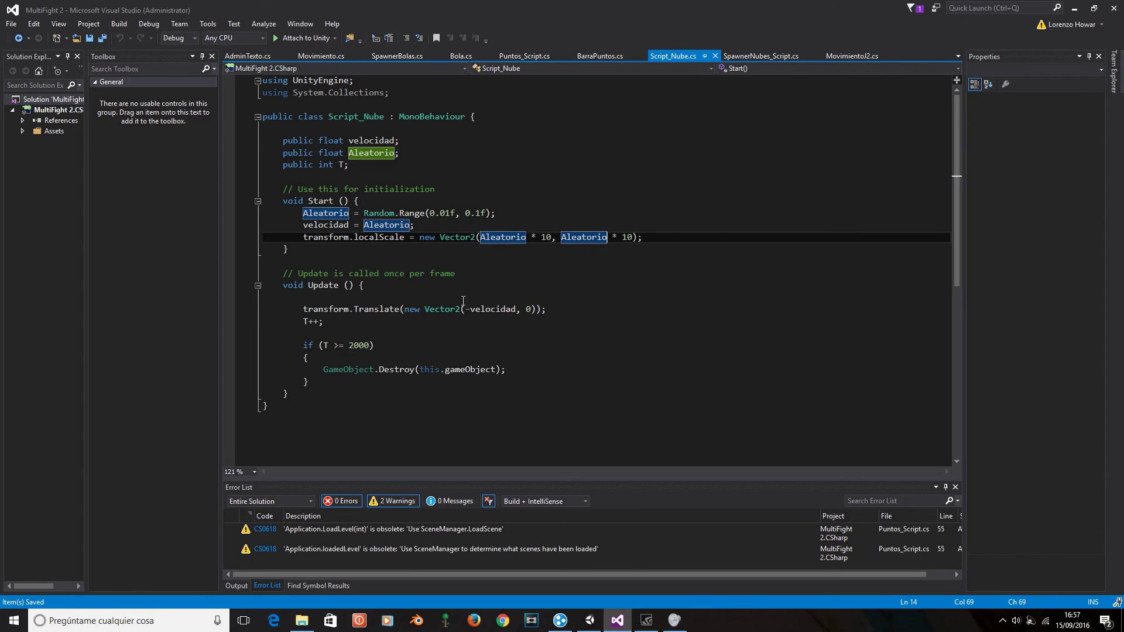
scroll(467, 317, down, 3)
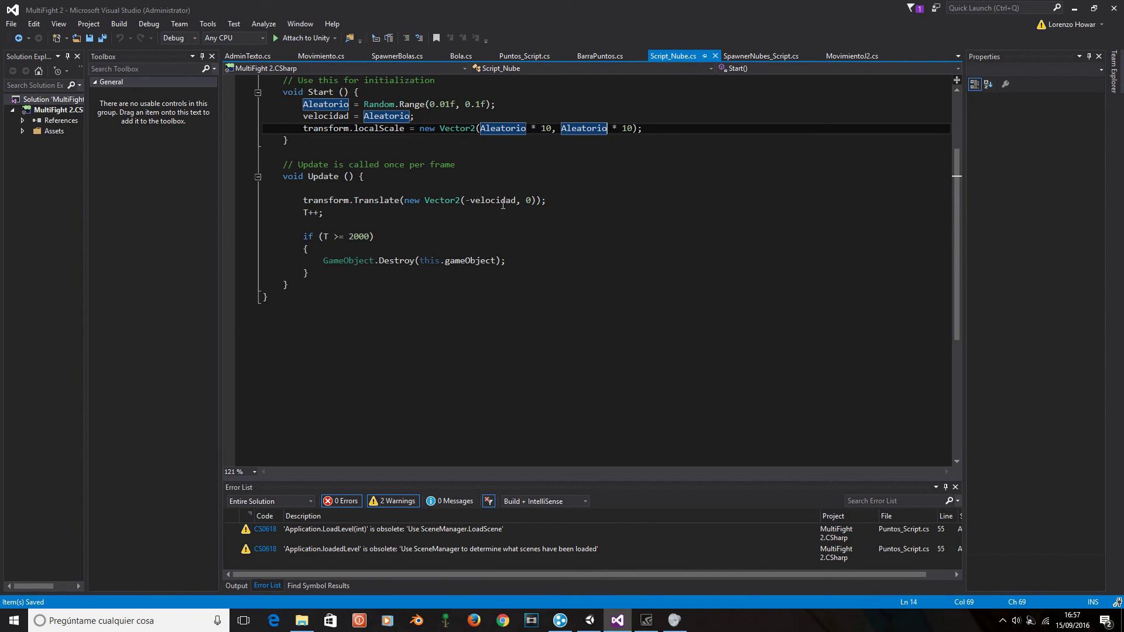
scroll(676, 265, up, 1)
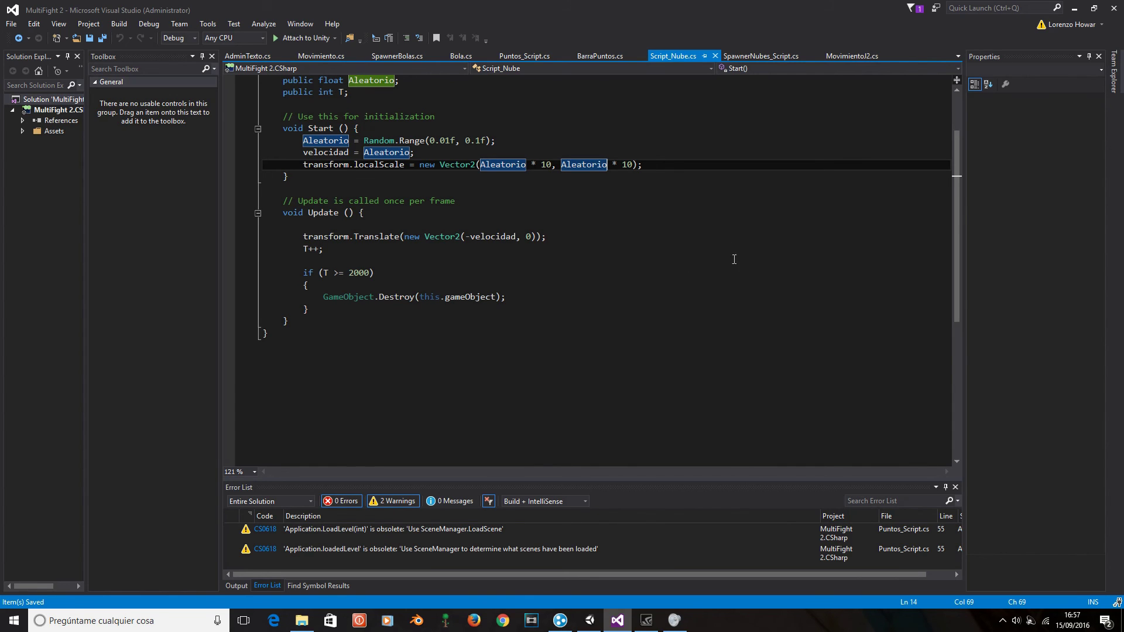
scroll(735, 259, up, 2)
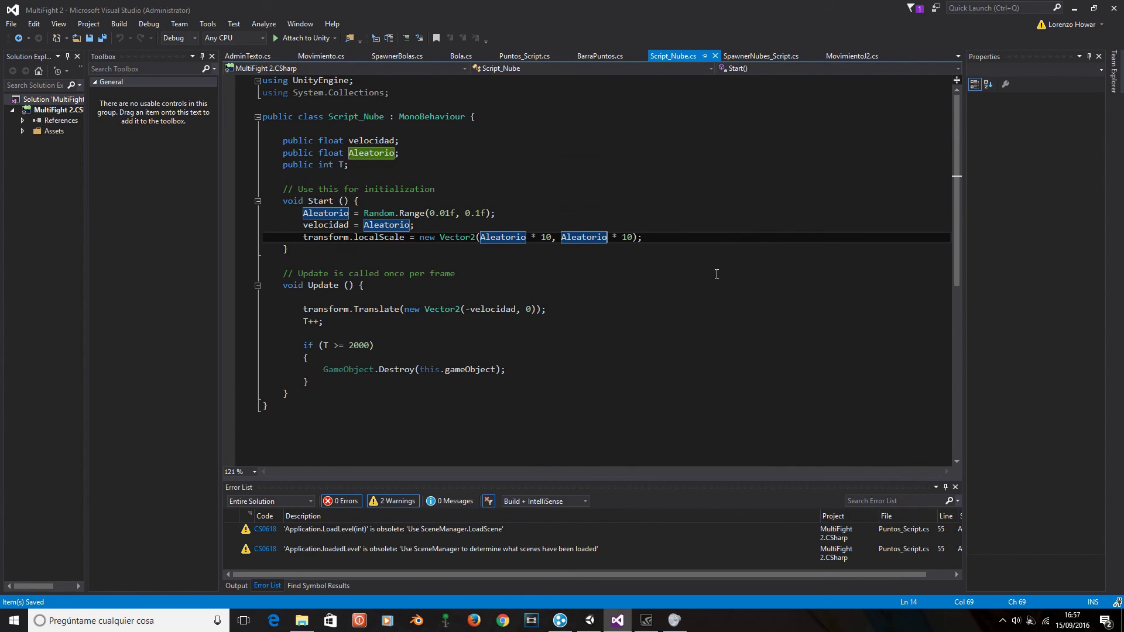
click(1076, 10)
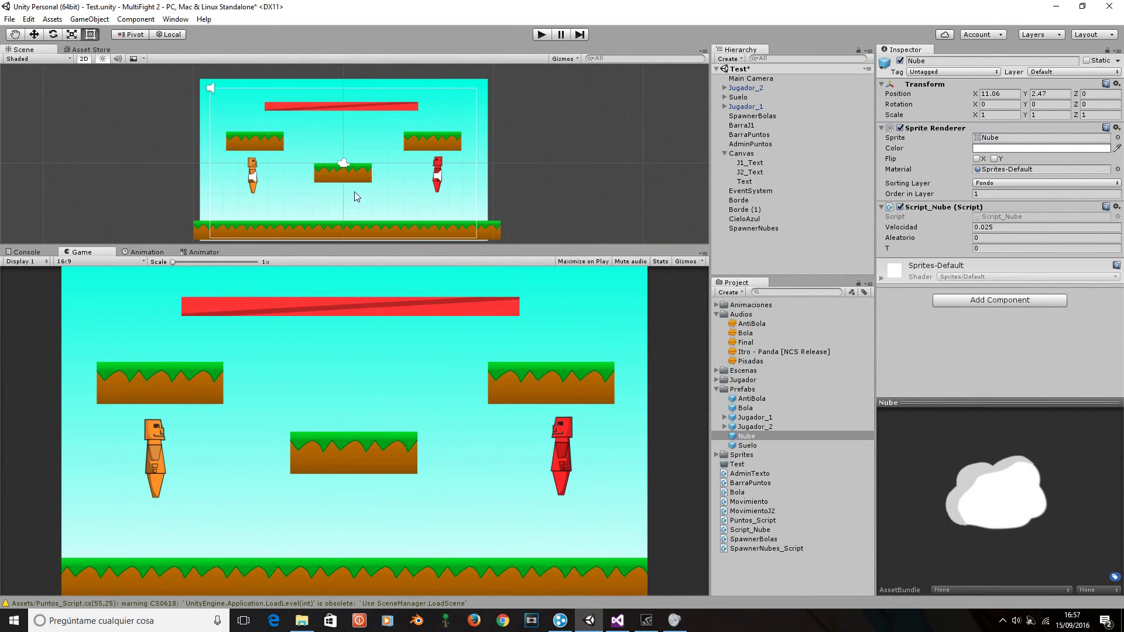
scroll(290, 165, down, 1)
scroll(290, 165, down, 1)
scroll(362, 209, up, 1)
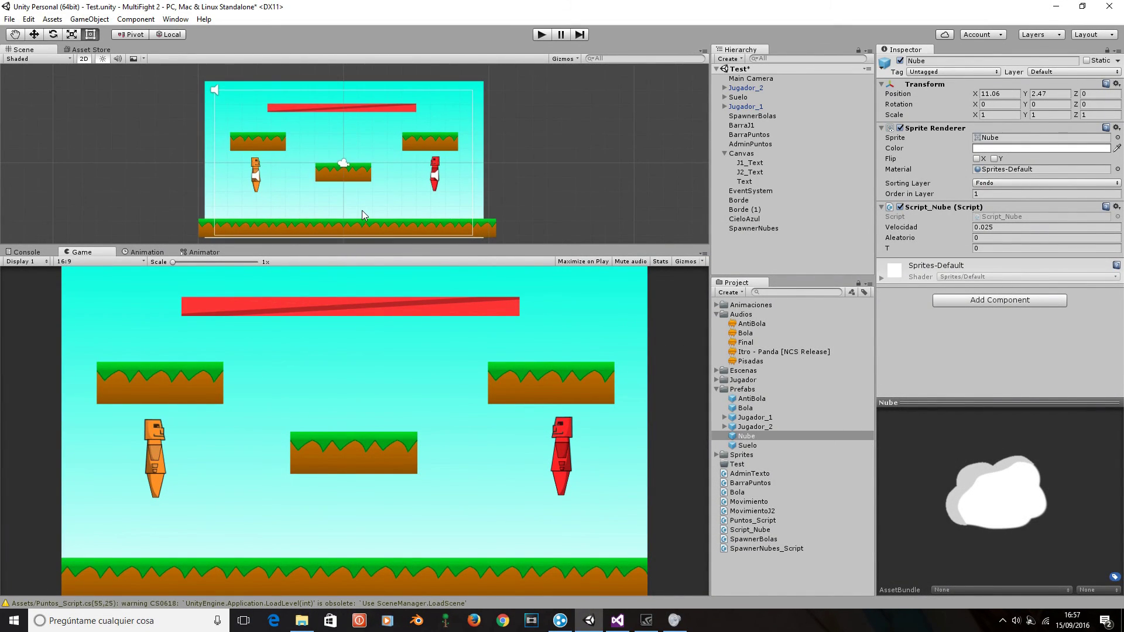
scroll(361, 200, up, 1)
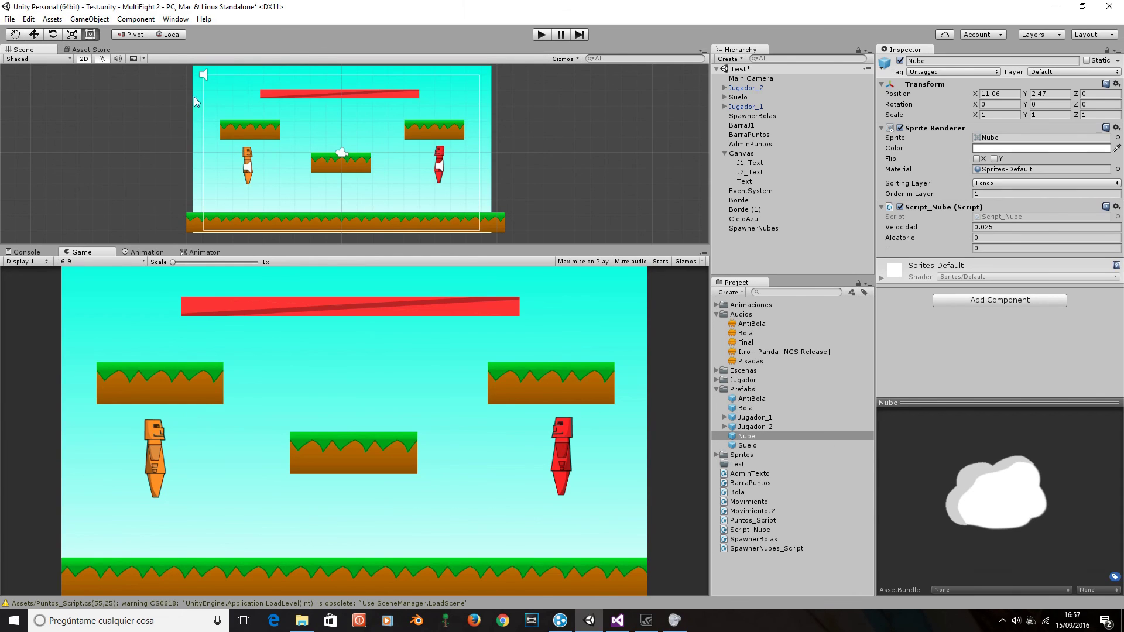
scroll(442, 159, down, 1)
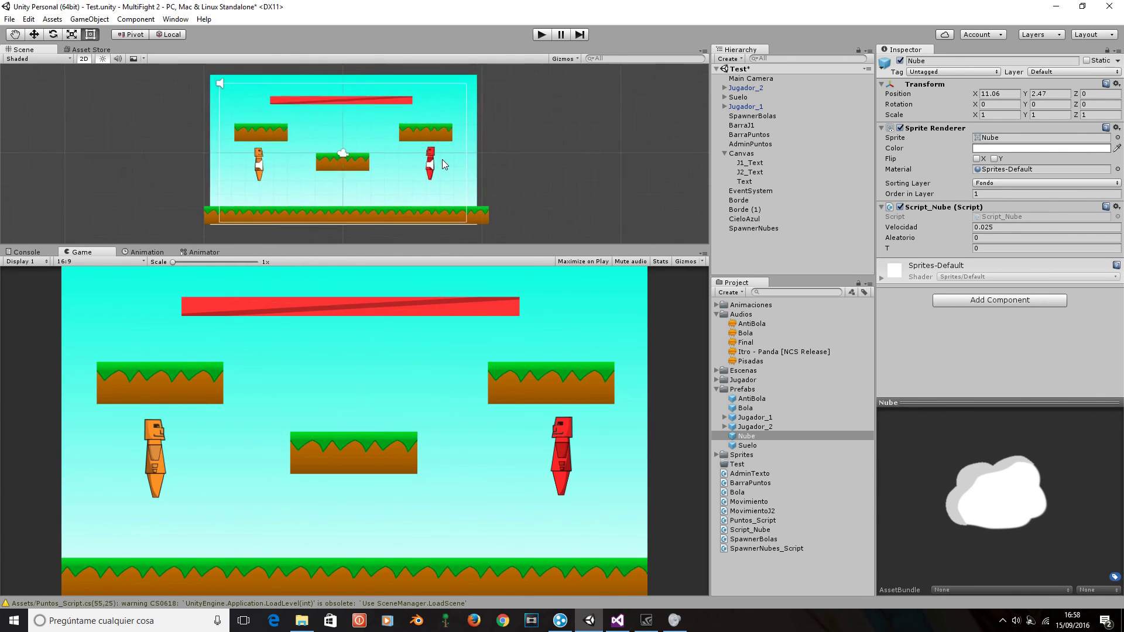
scroll(442, 163, up, 2)
scroll(441, 164, up, 1)
scroll(439, 168, down, 2)
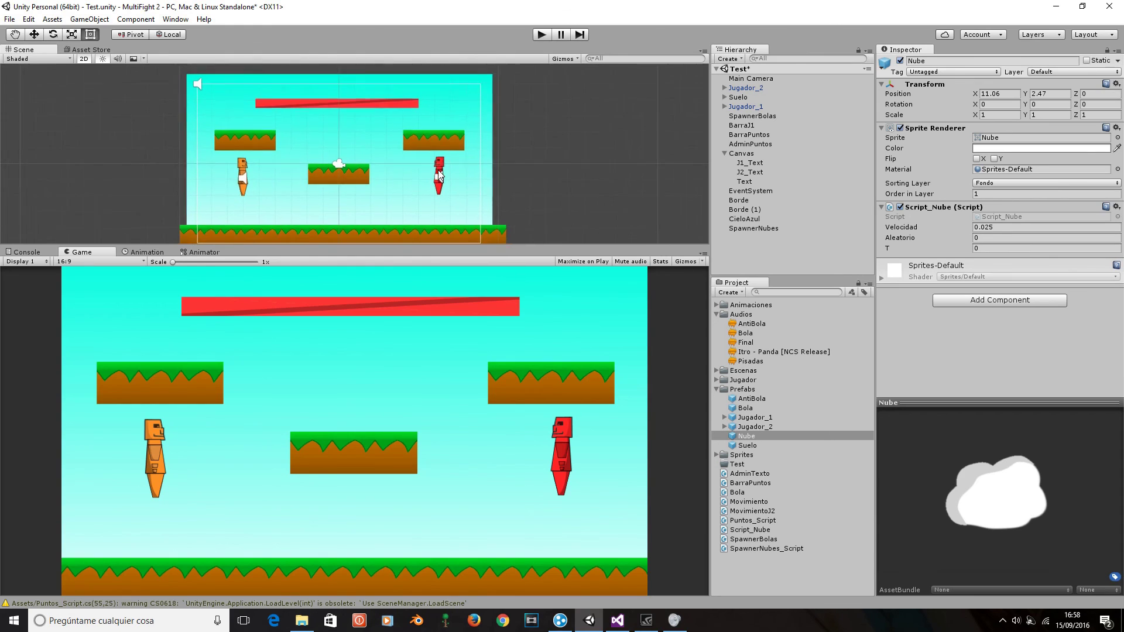